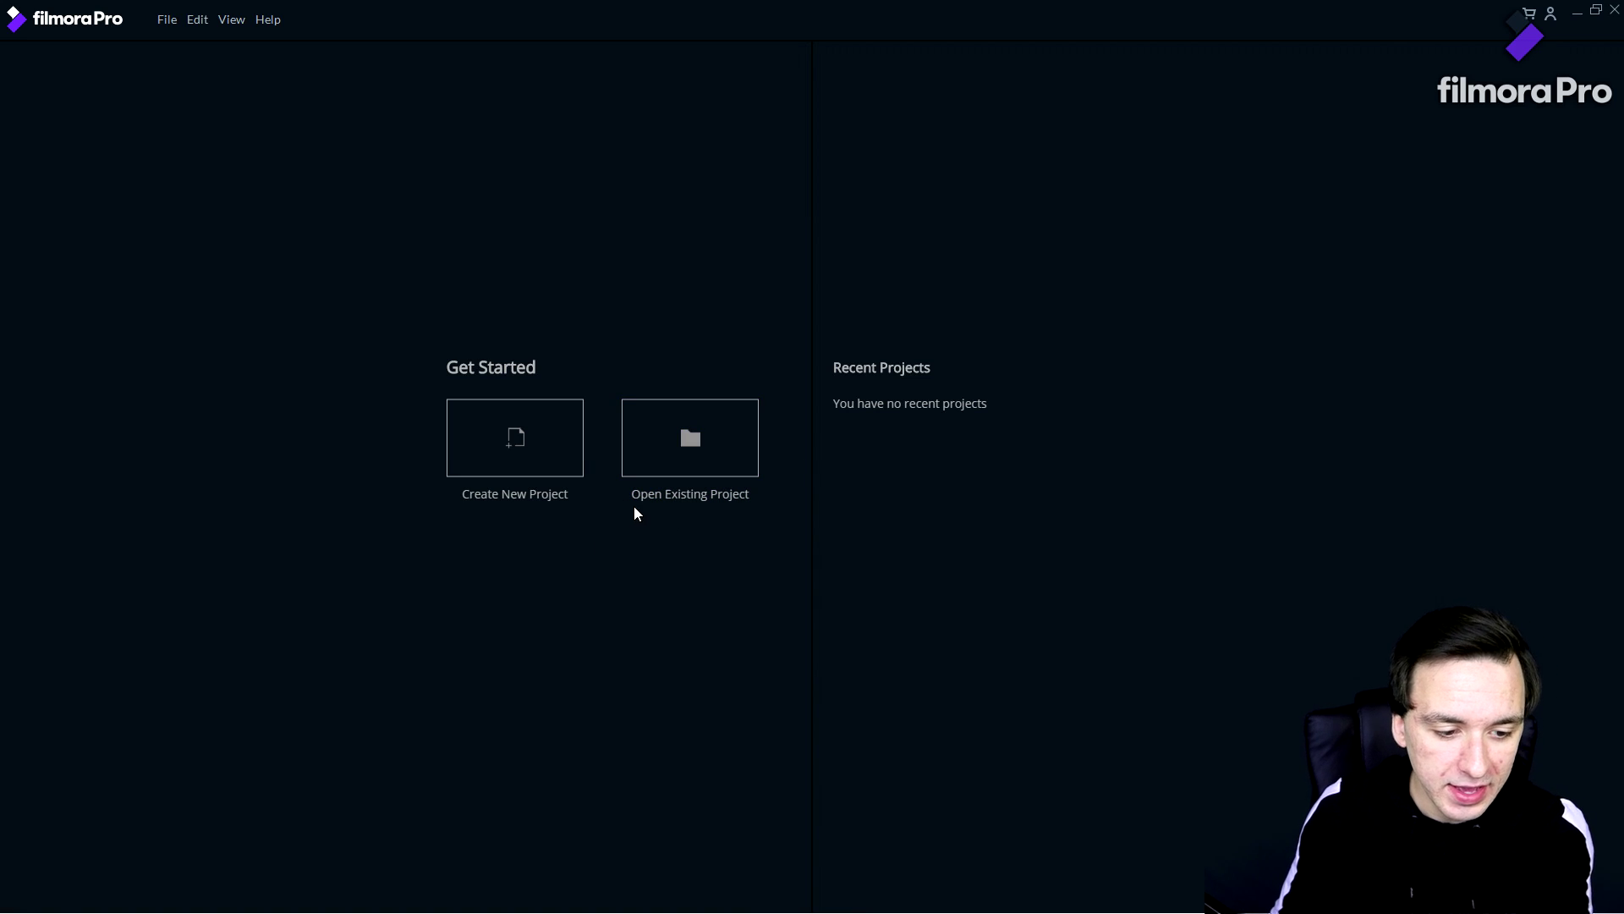
Create a new project and widen the Viewer by narrowing the Trimmer beside it.
{"action": "left_click", "coordinate": [533, 464]}
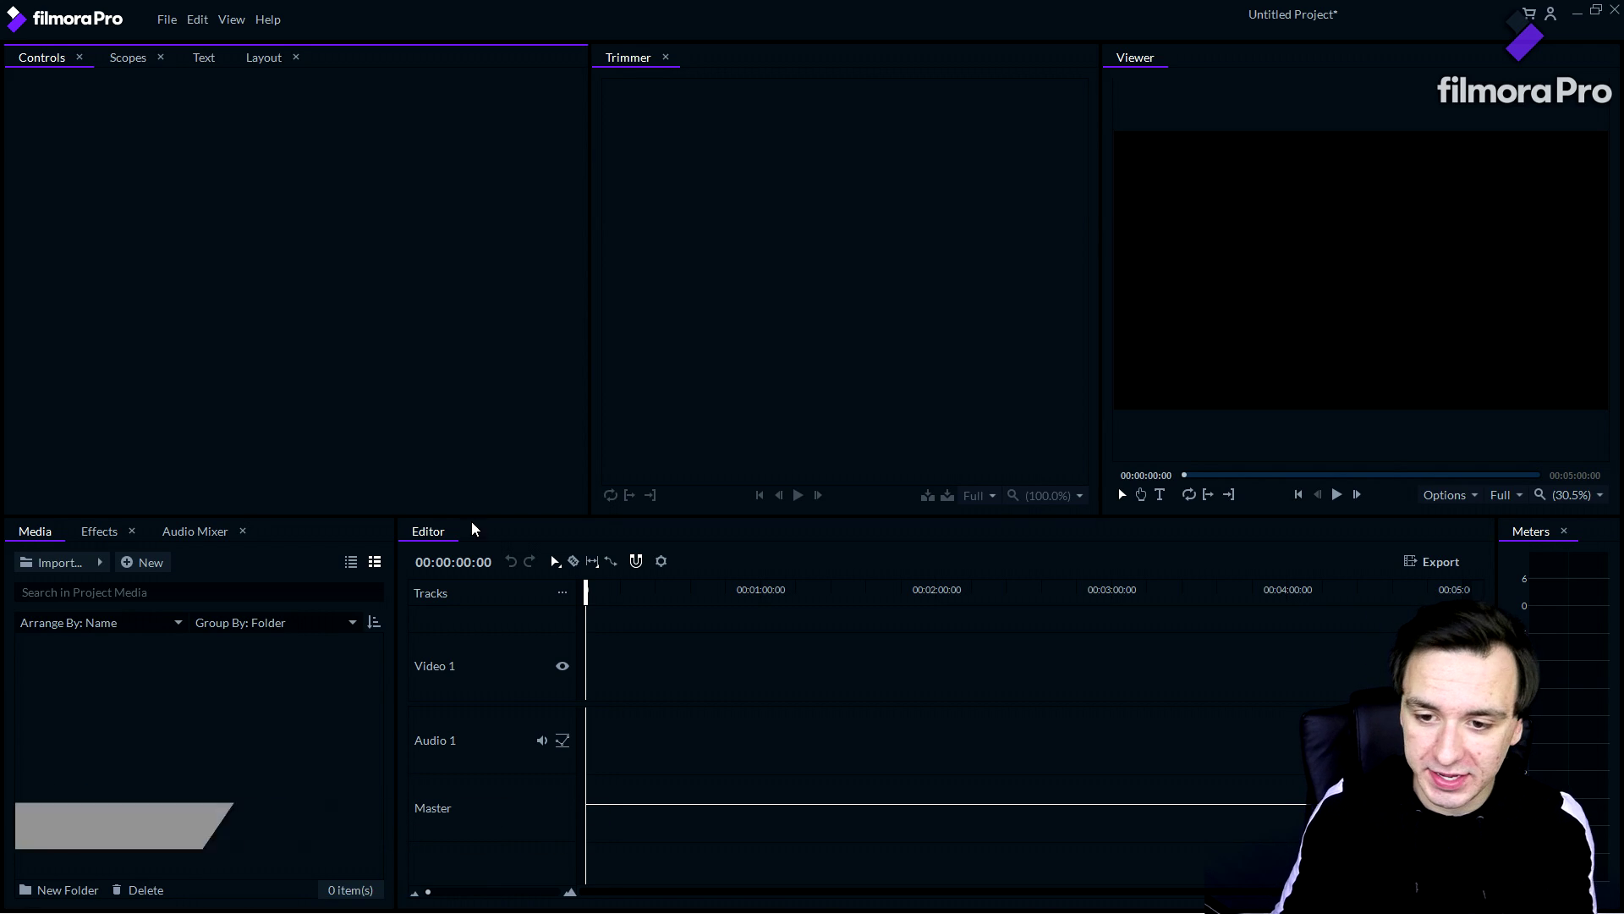
{"action": "left_click", "coordinate": [1142, 212]}
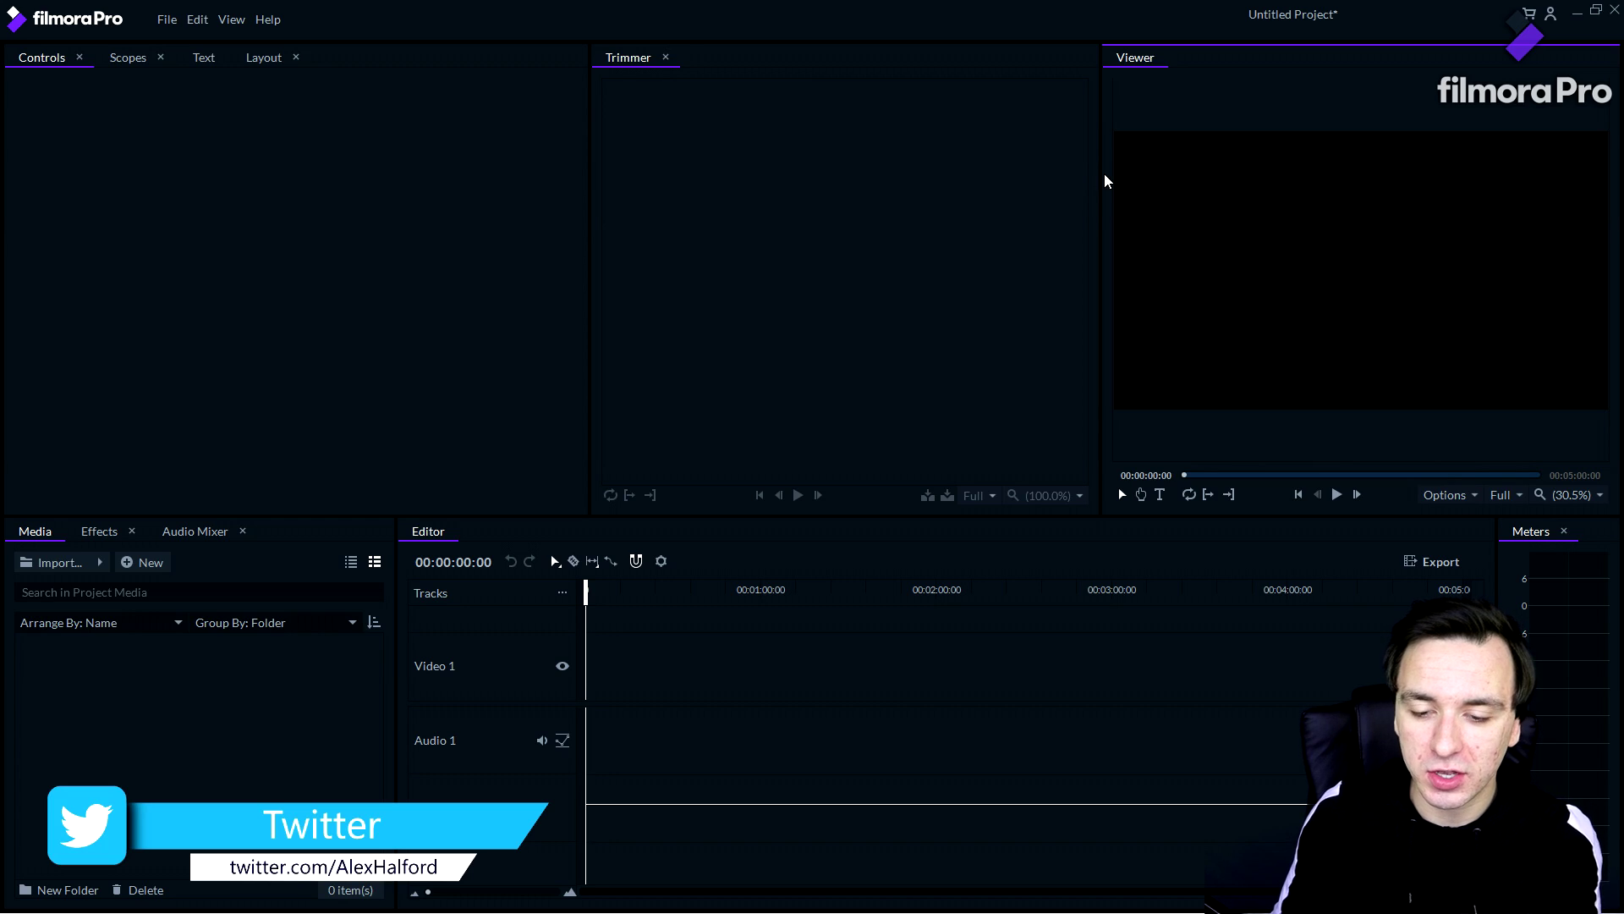
{"action": "left_click_drag", "start_coordinate": [1102, 174], "coordinate": [726, 181]}
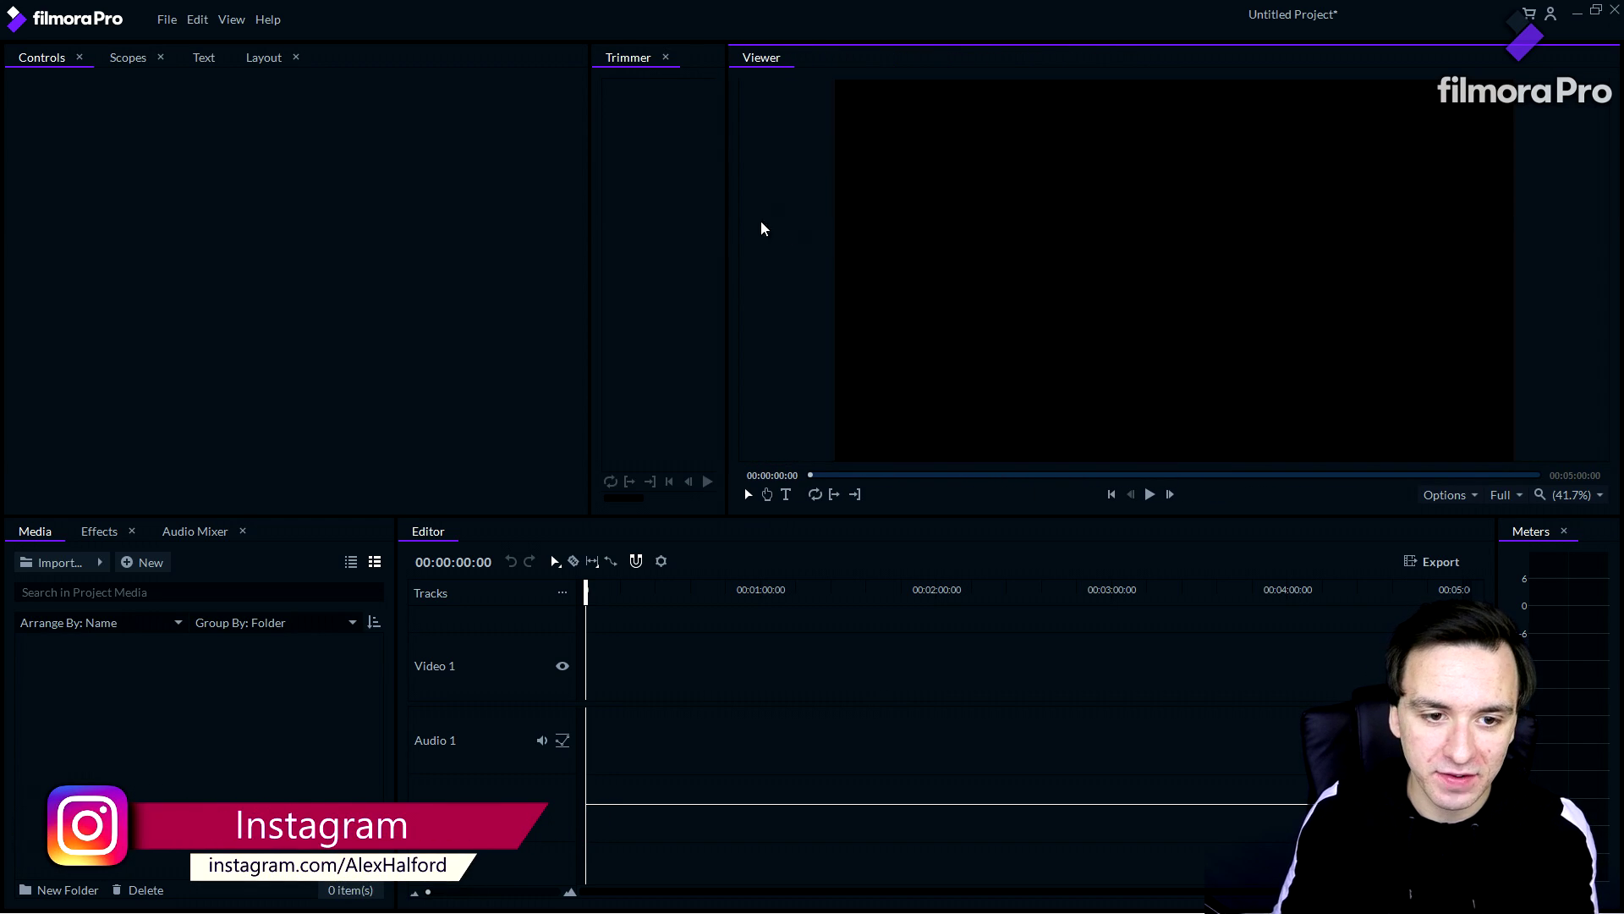
{"action": "left_click_drag", "start_coordinate": [725, 204], "coordinate": [801, 203]}
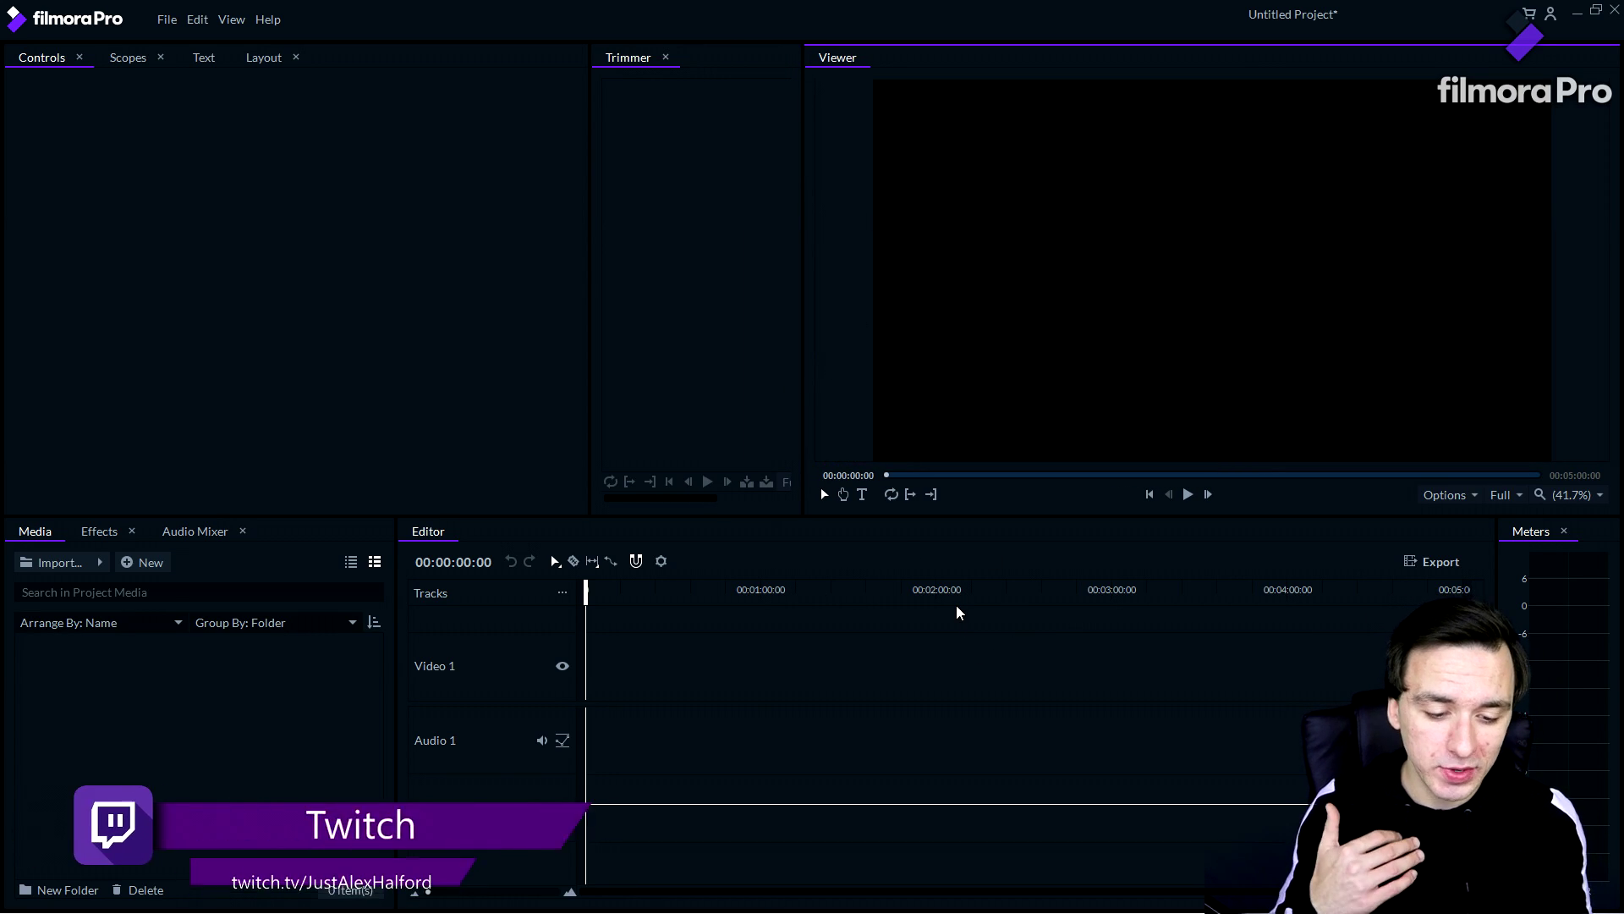
{"action": "left_click", "coordinate": [605, 690]}
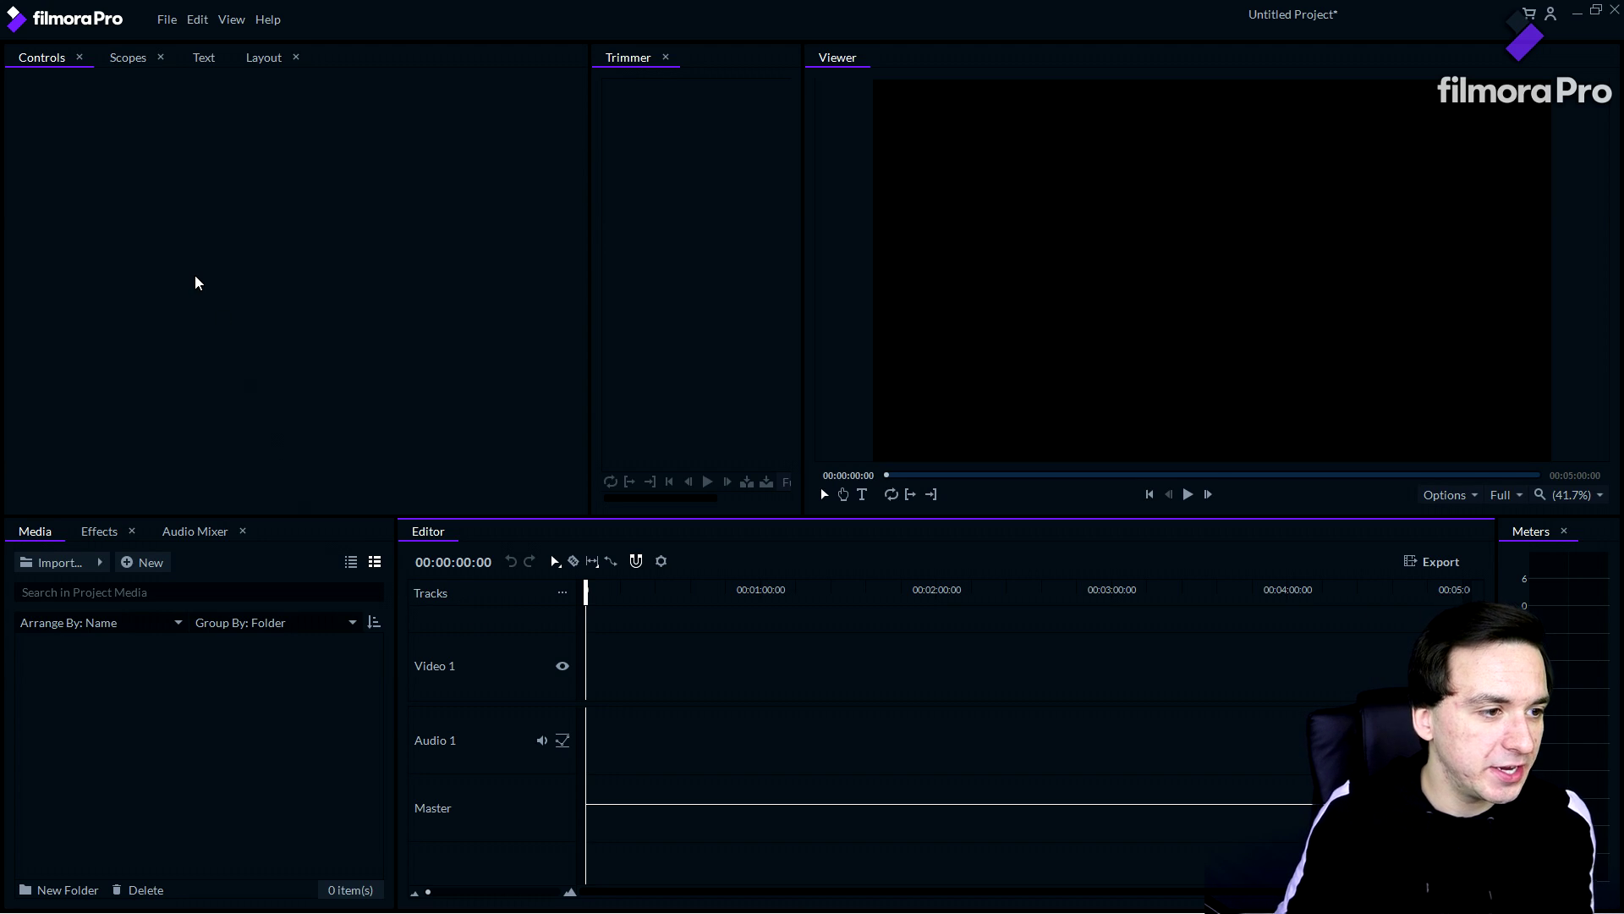
Look over the Controls area, the list of effect categories and the Audio Mixer.
{"action": "left_click", "coordinate": [47, 63]}
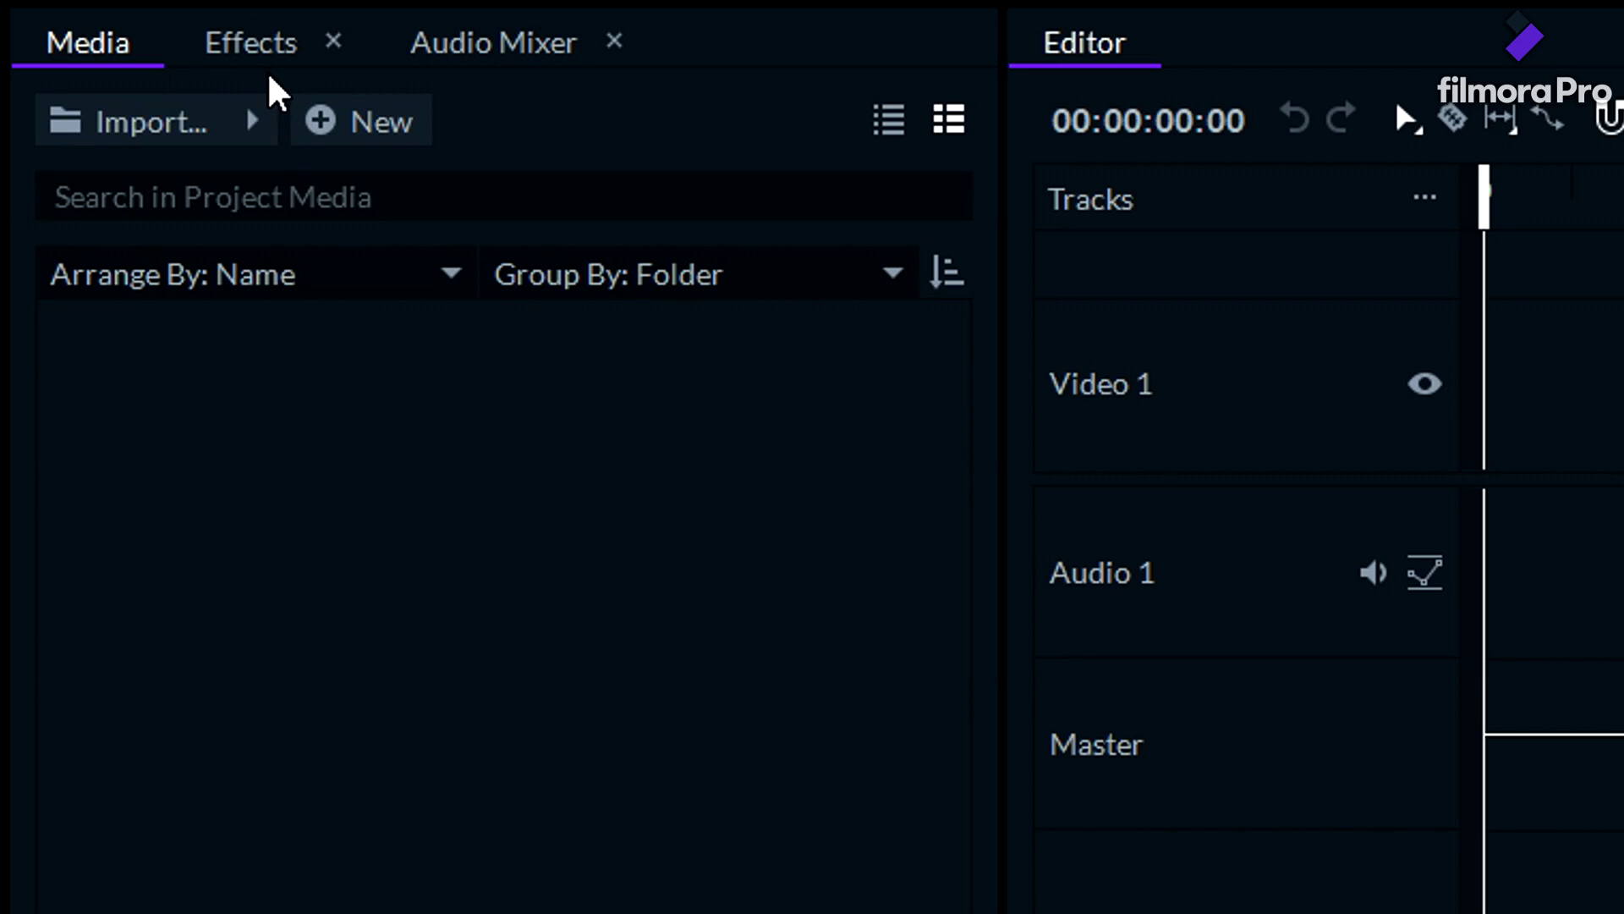
{"action": "left_click", "coordinate": [254, 44]}
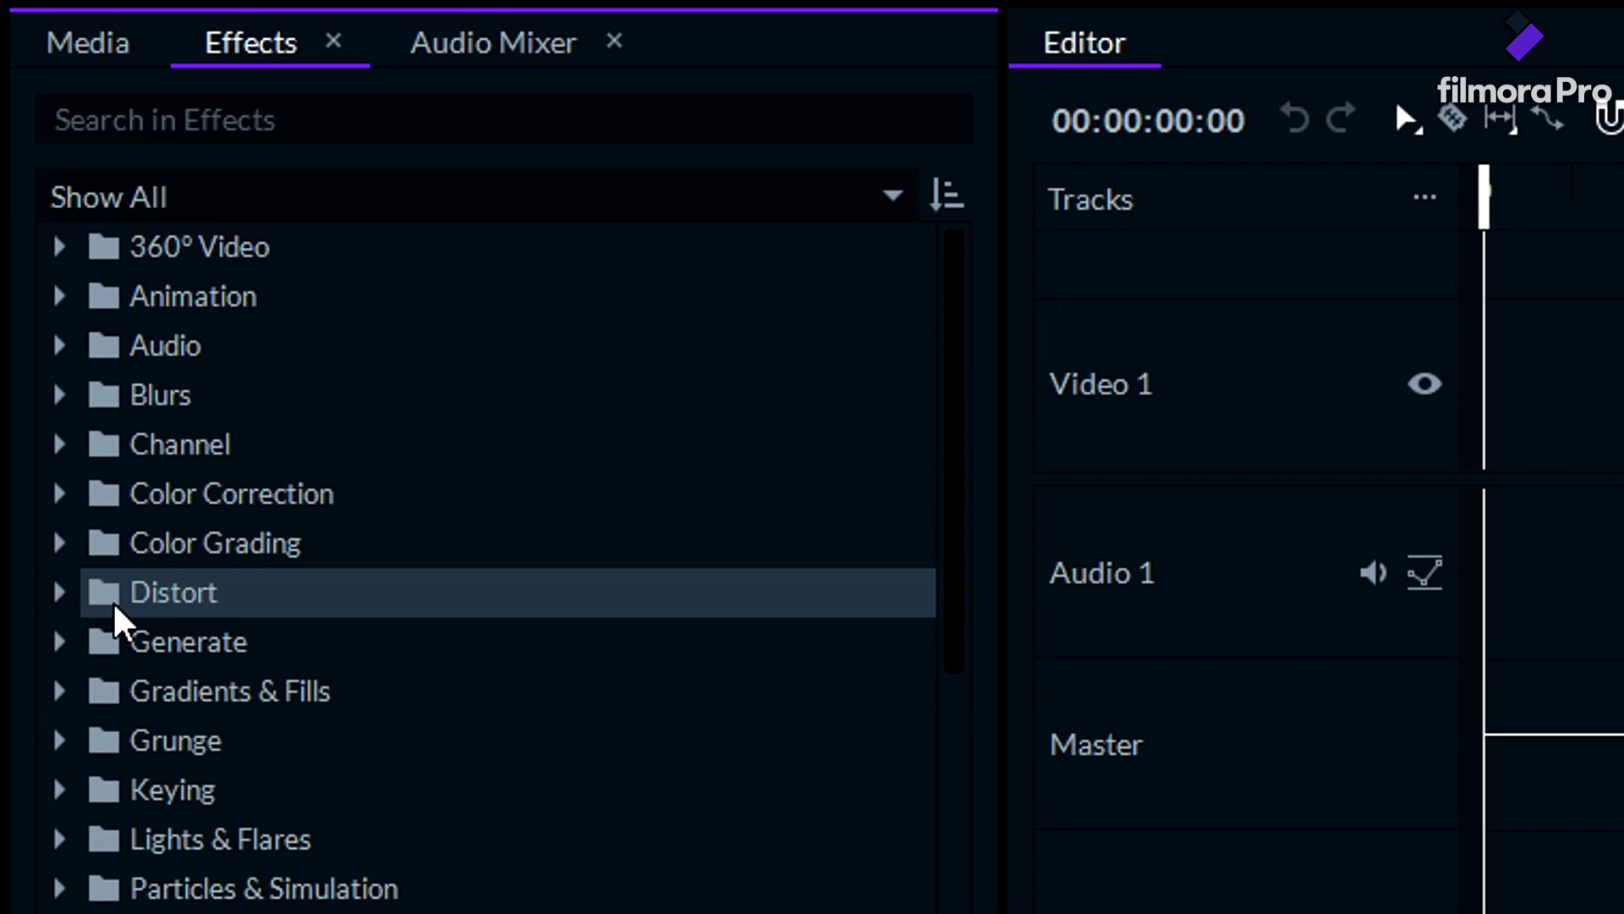
{"action": "left_click", "coordinate": [444, 49]}
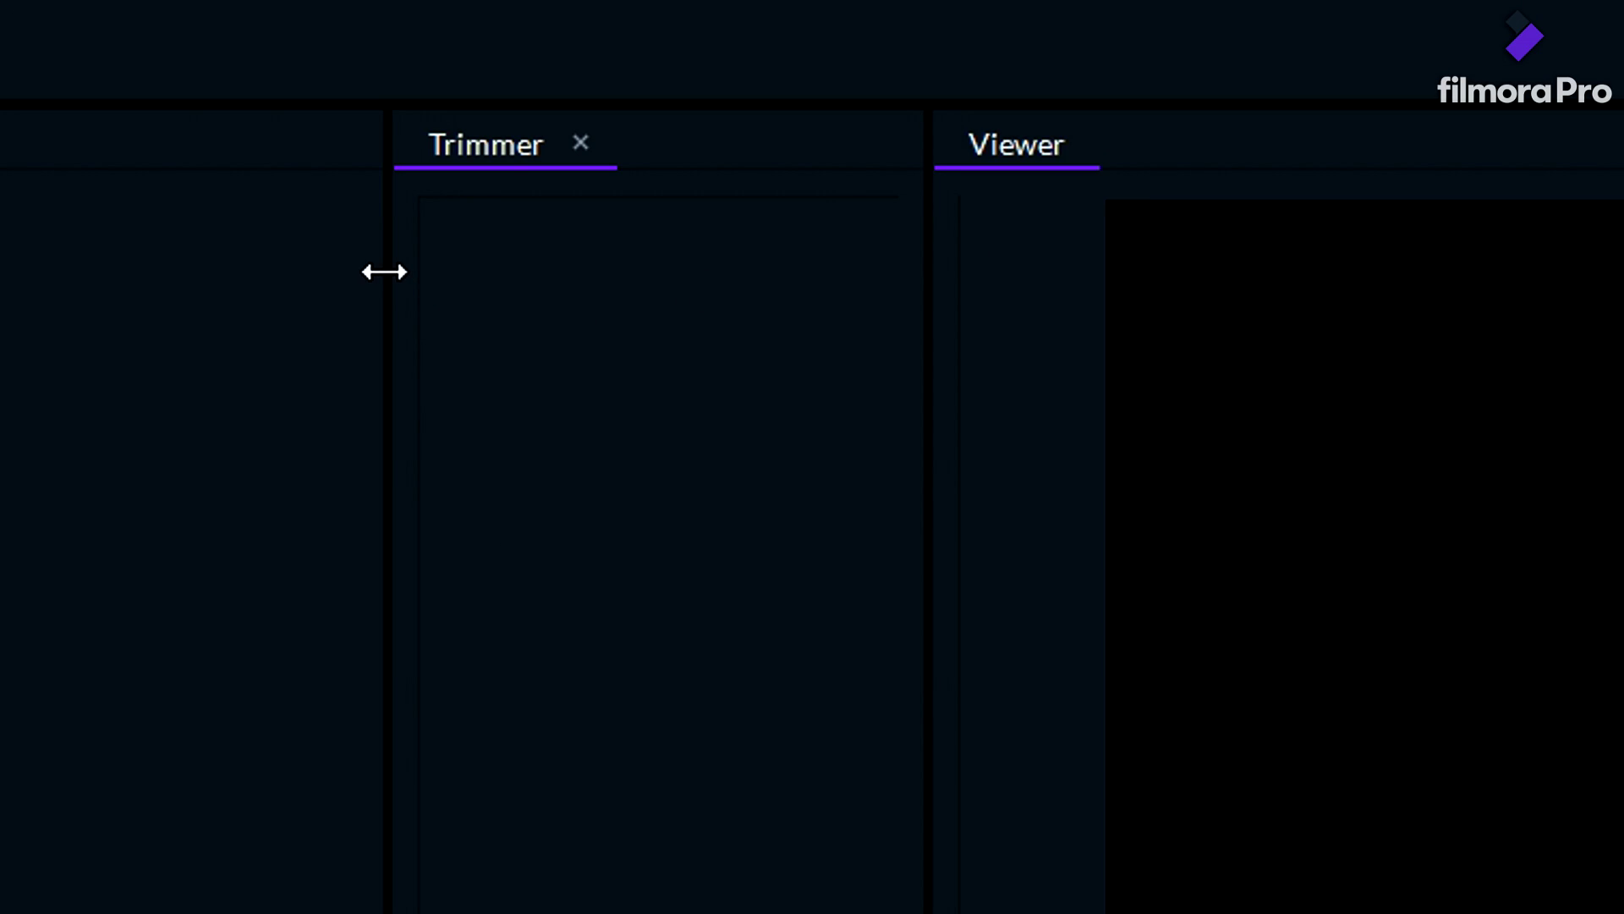
Narrow the Controls area to enlarge the Trimmer, and fine-tune the Viewer's width and the Editor's height.
{"action": "left_click_drag", "start_coordinate": [385, 272], "coordinate": [76, 290]}
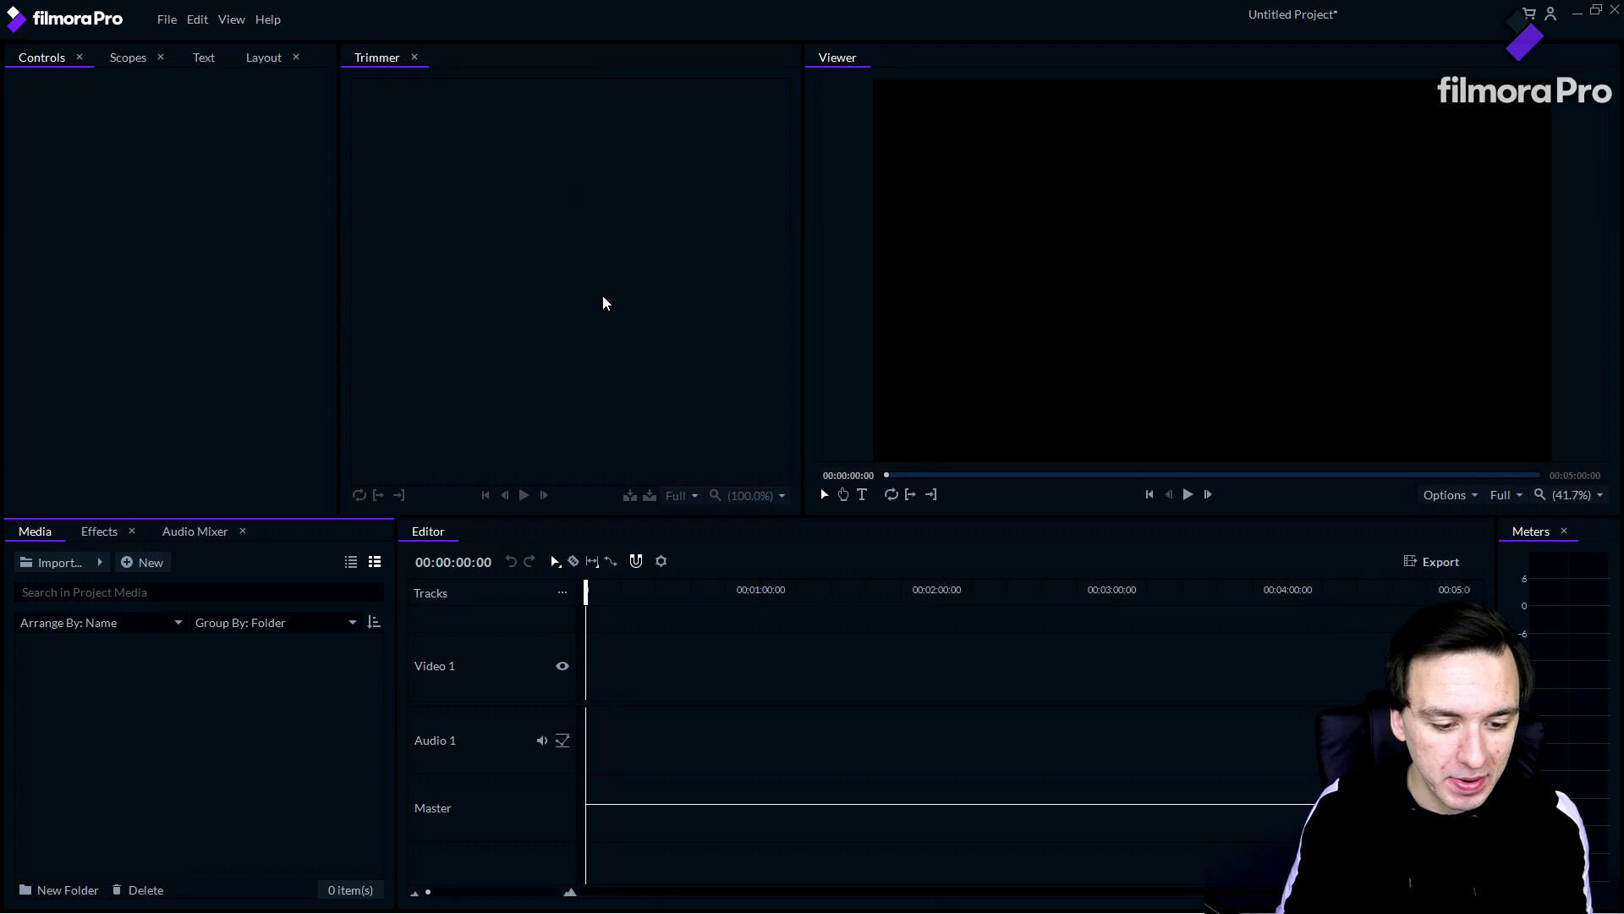
{"action": "mouse_move", "coordinate": [758, 516]}
{"action": "left_mouse_down"}
{"action": "mouse_move", "coordinate": [757, 461]}
{"action": "mouse_move", "coordinate": [760, 511]}
{"action": "left_mouse_up"}
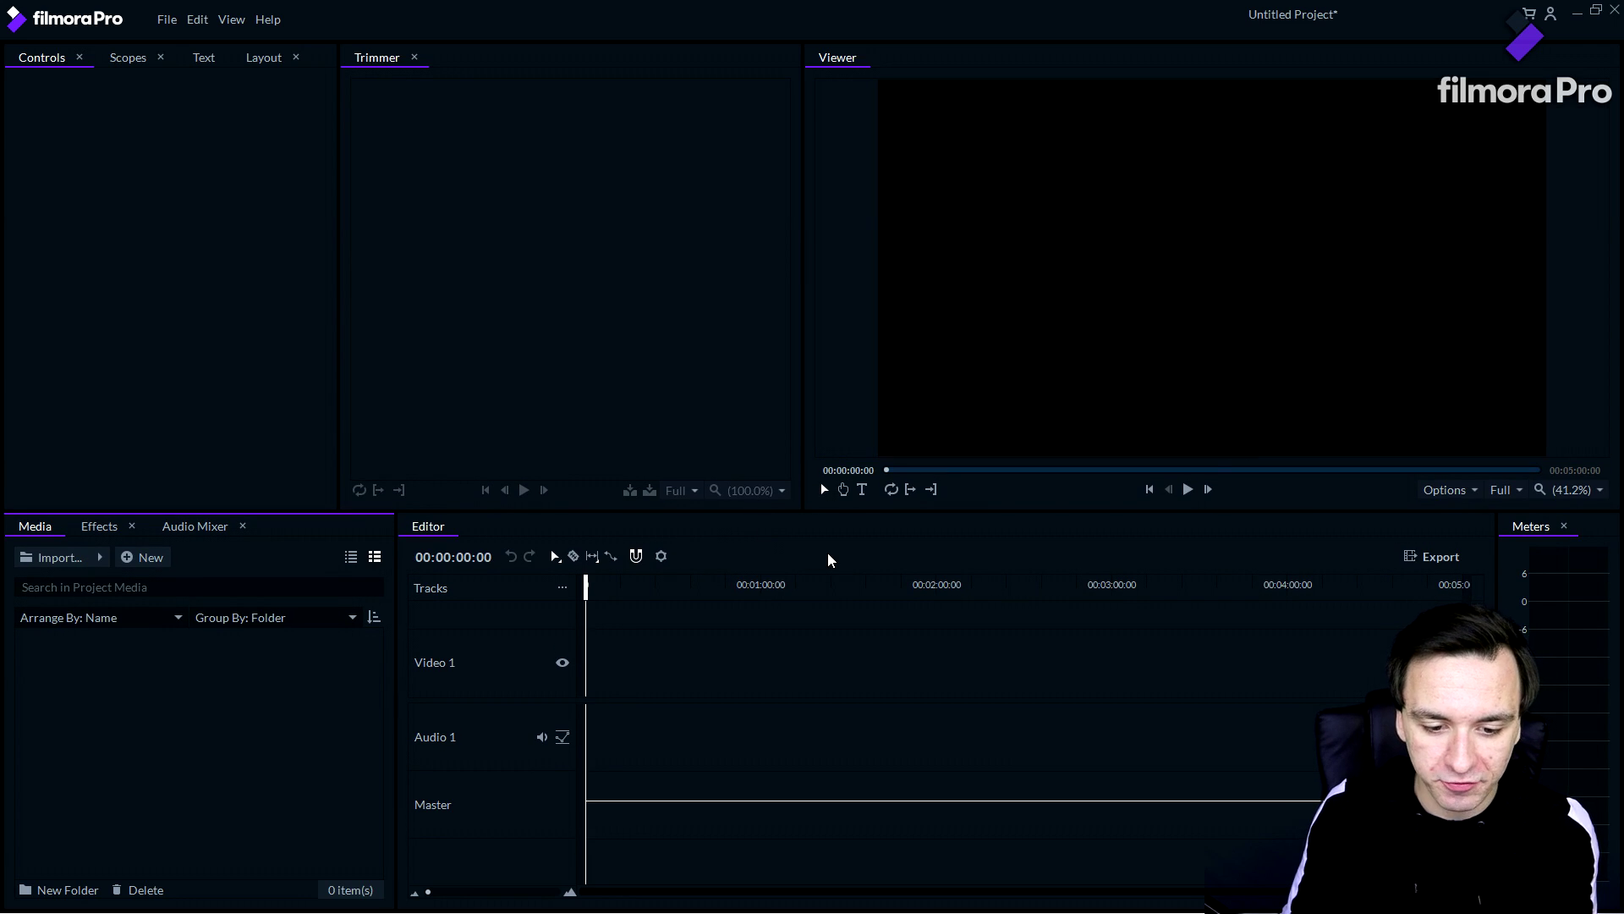
{"action": "left_click_drag", "start_coordinate": [802, 266], "coordinate": [876, 265]}
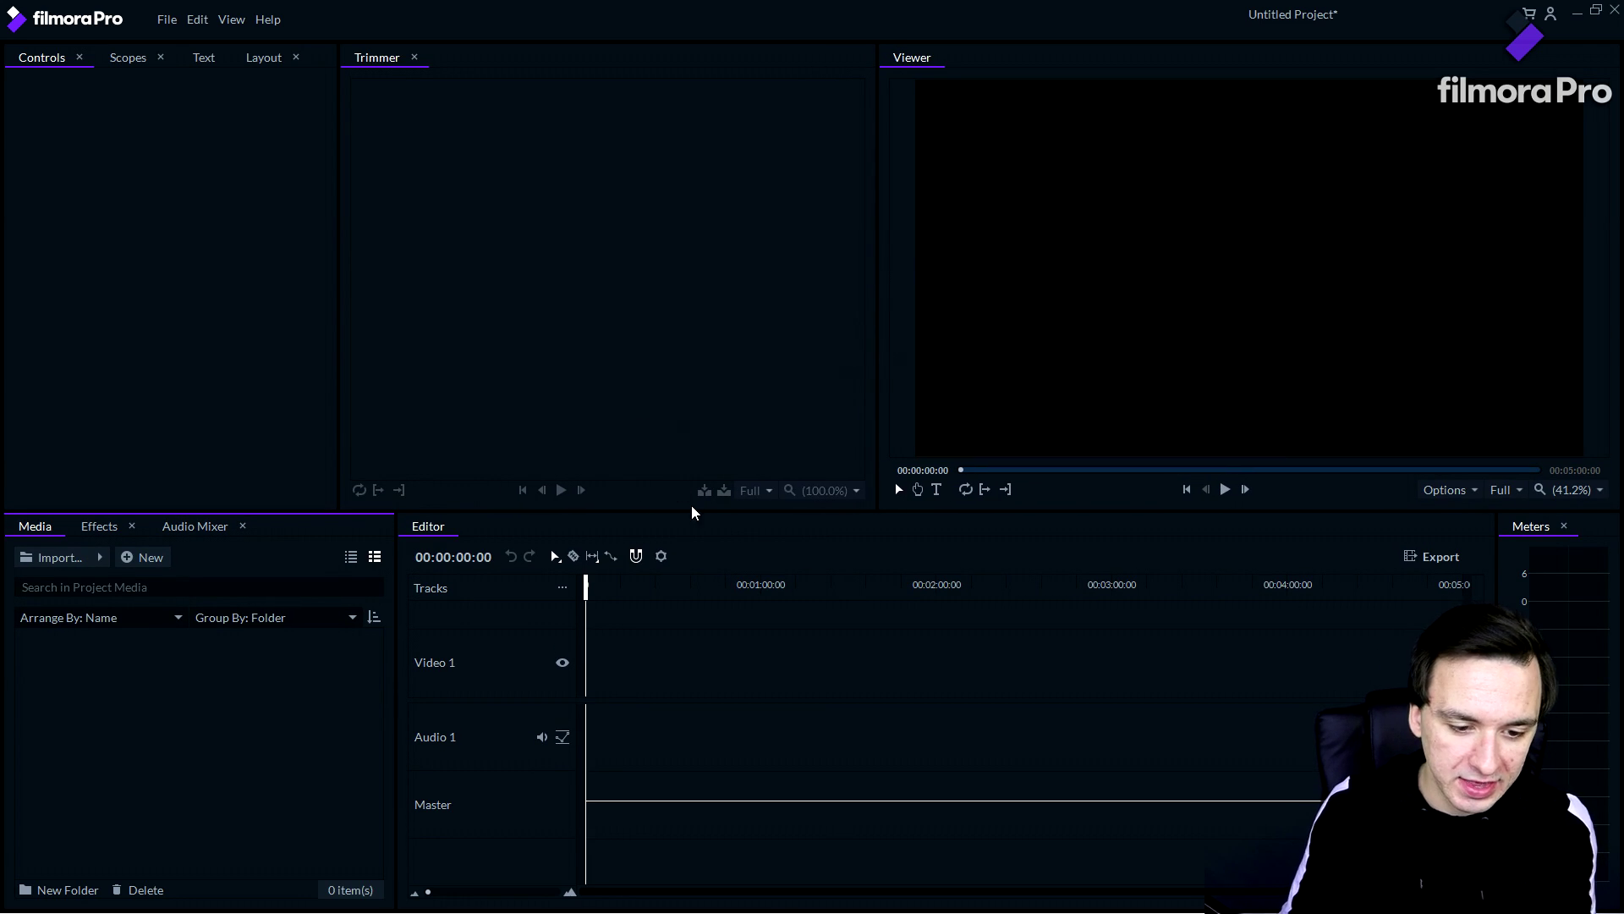
{"action": "mouse_move", "coordinate": [722, 511]}
{"action": "left_mouse_down"}
{"action": "mouse_move", "coordinate": [737, 567]}
{"action": "mouse_move", "coordinate": [737, 523]}
{"action": "left_mouse_up"}
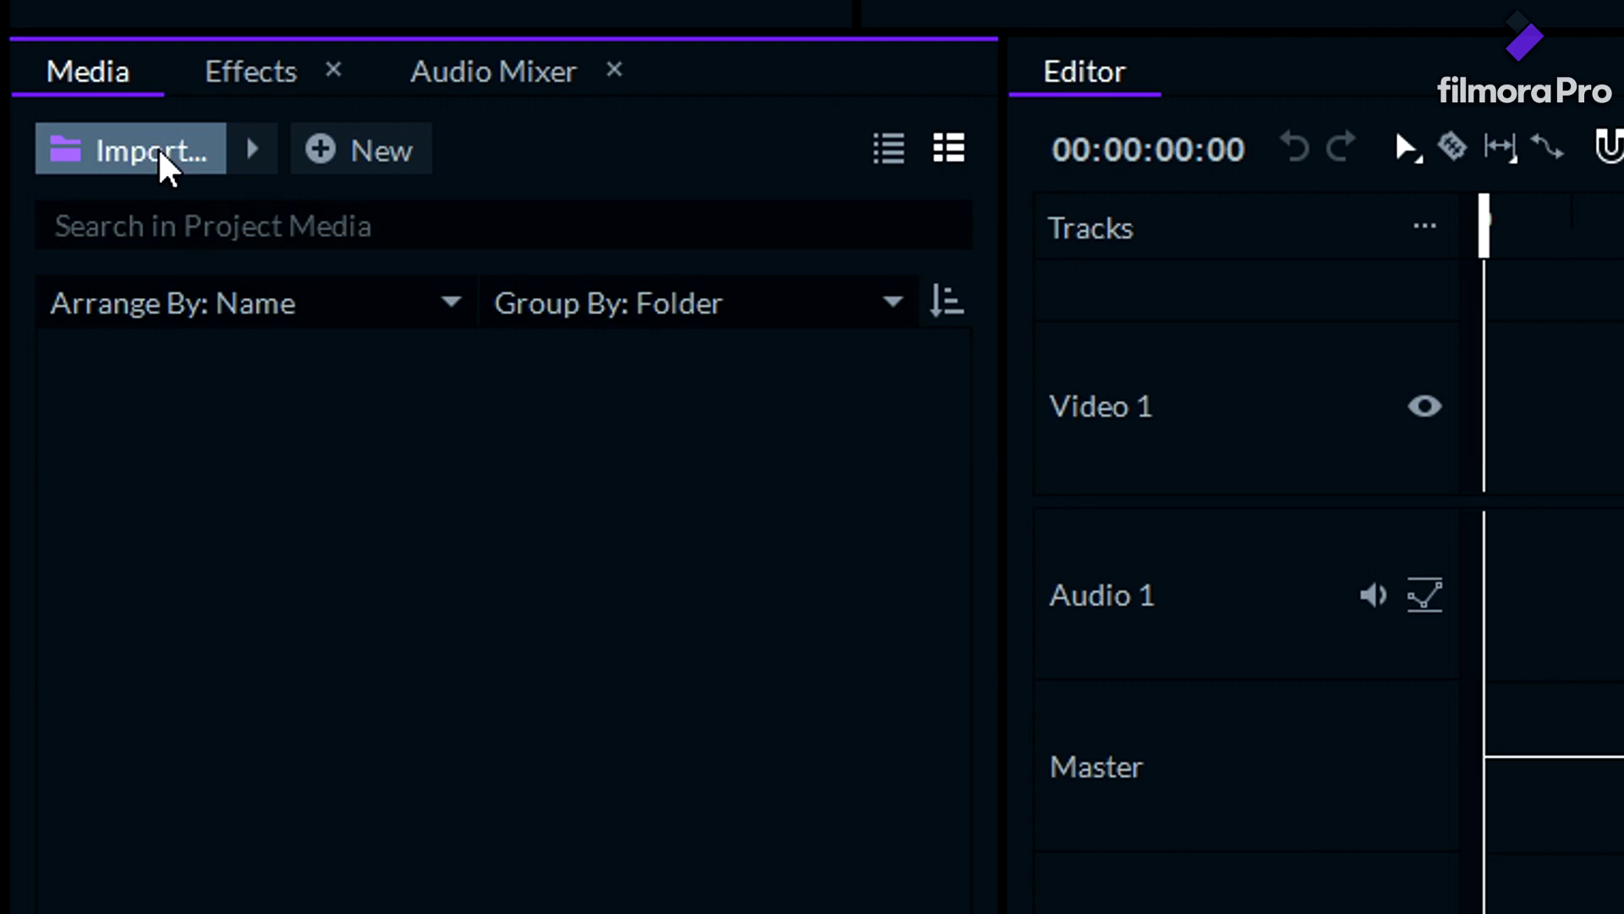
Import How To Get 100 Subscribers On YouTube EVERY Day (2019).mp4 into the project media and load it in the Trimmer.
{"action": "left_click", "coordinate": [159, 149]}
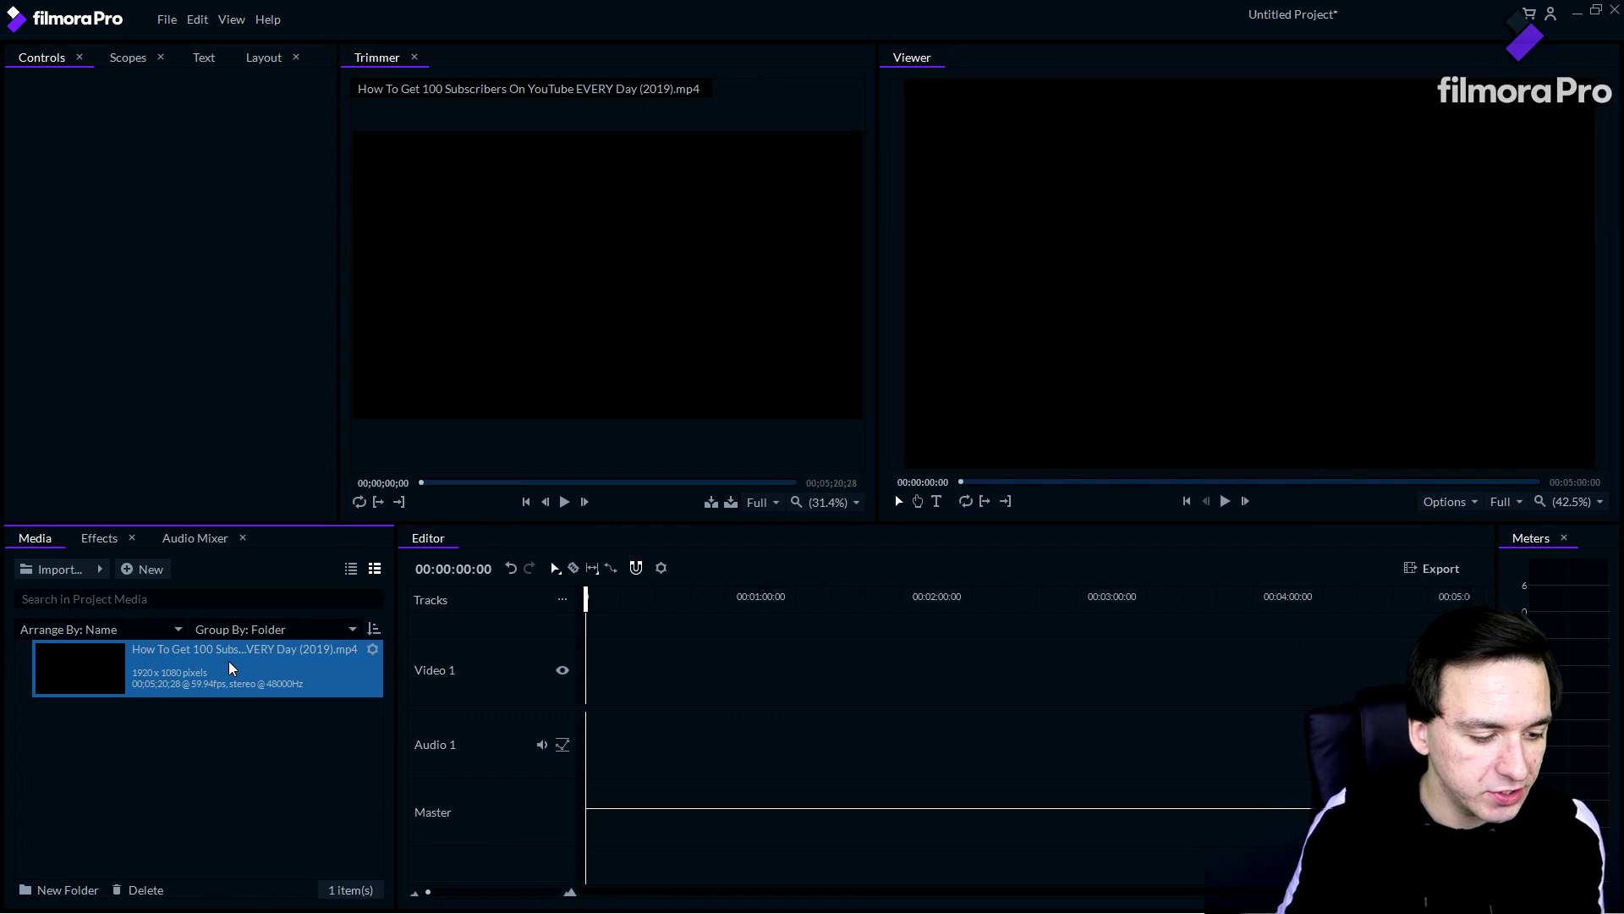
{"action": "mouse_move", "coordinate": [482, 242]}
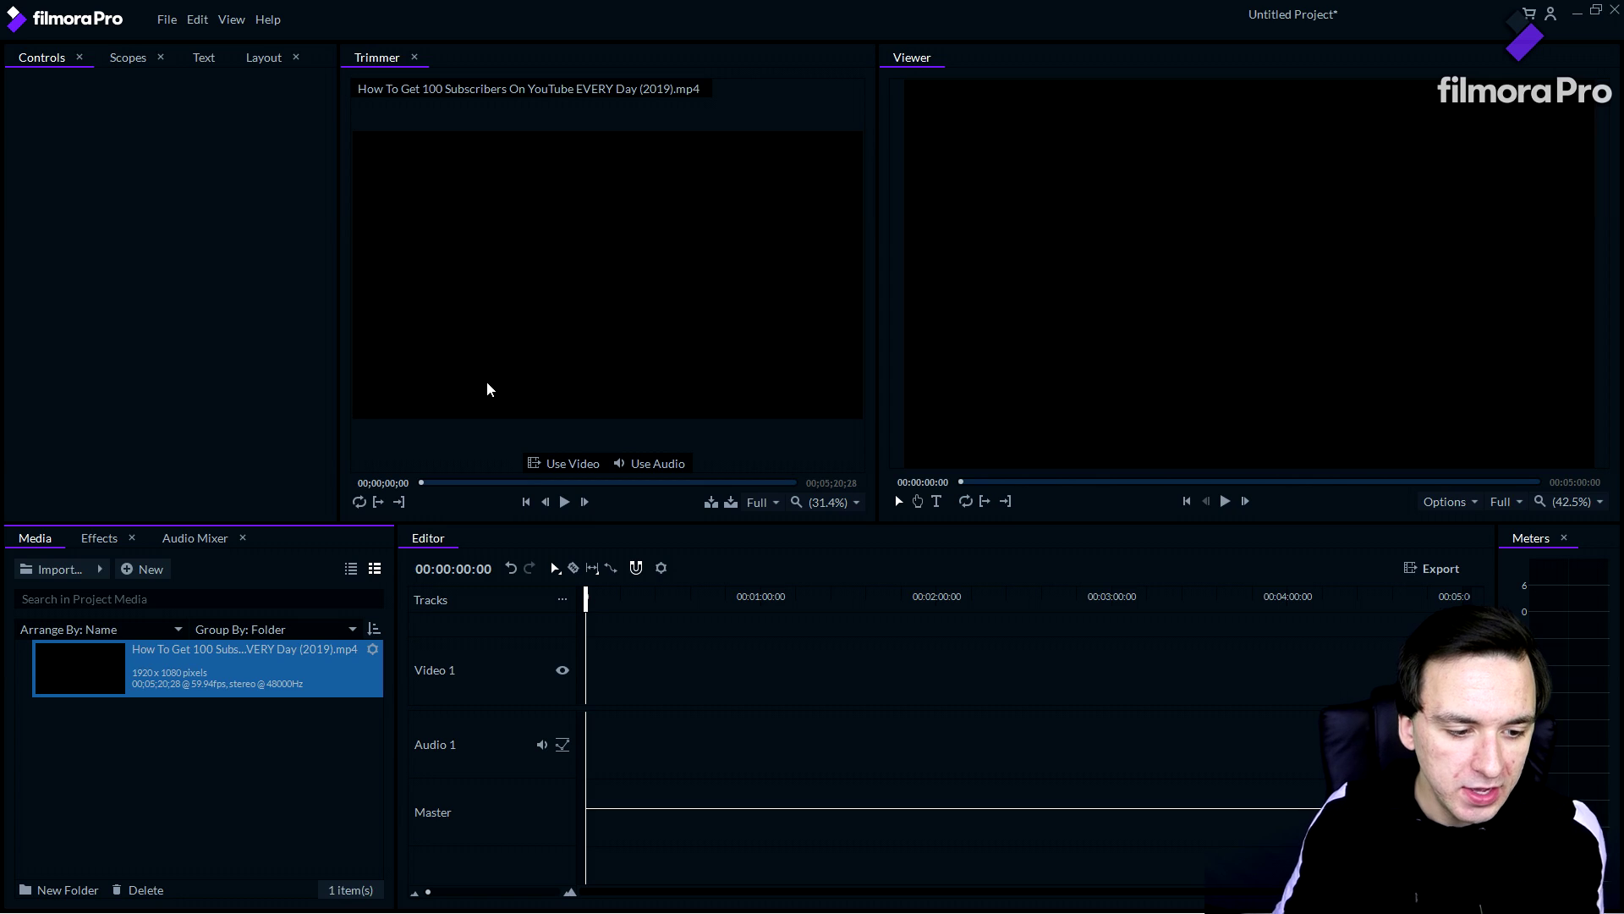
{"action": "left_click", "coordinate": [526, 211]}
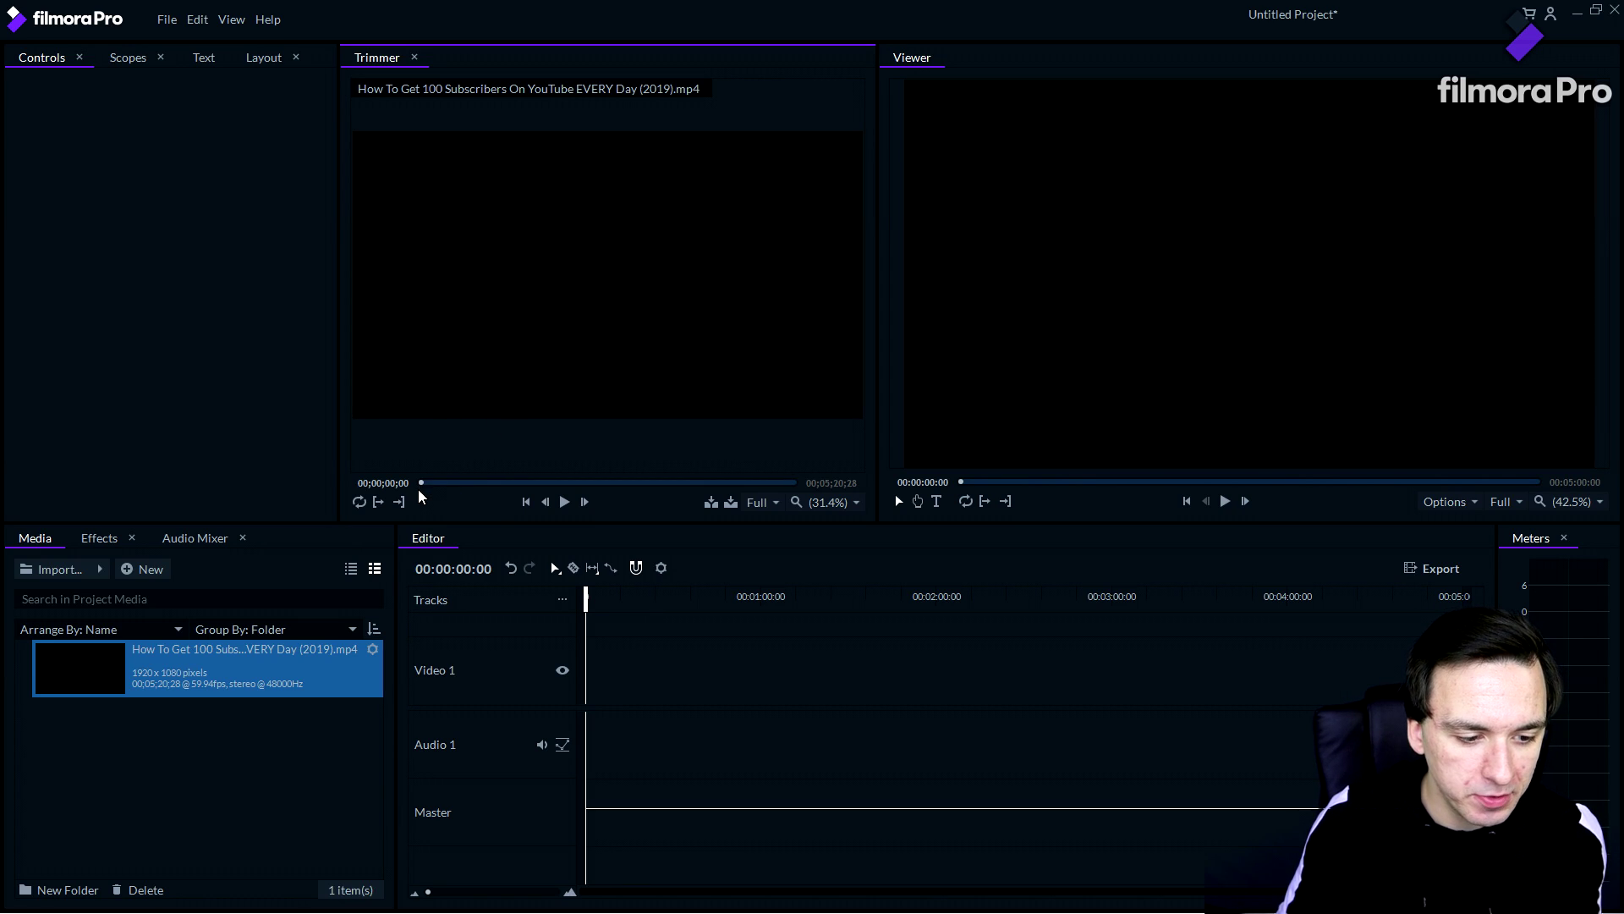
Mark the clip's in point at 00;02;46;18 and its out point at 00;03;25;13 in the Trimmer.
{"action": "left_click_drag", "start_coordinate": [422, 484], "coordinate": [497, 484]}
{"action": "left_click_drag", "start_coordinate": [795, 483], "coordinate": [549, 485]}
{"action": "left_click", "coordinate": [613, 488]}
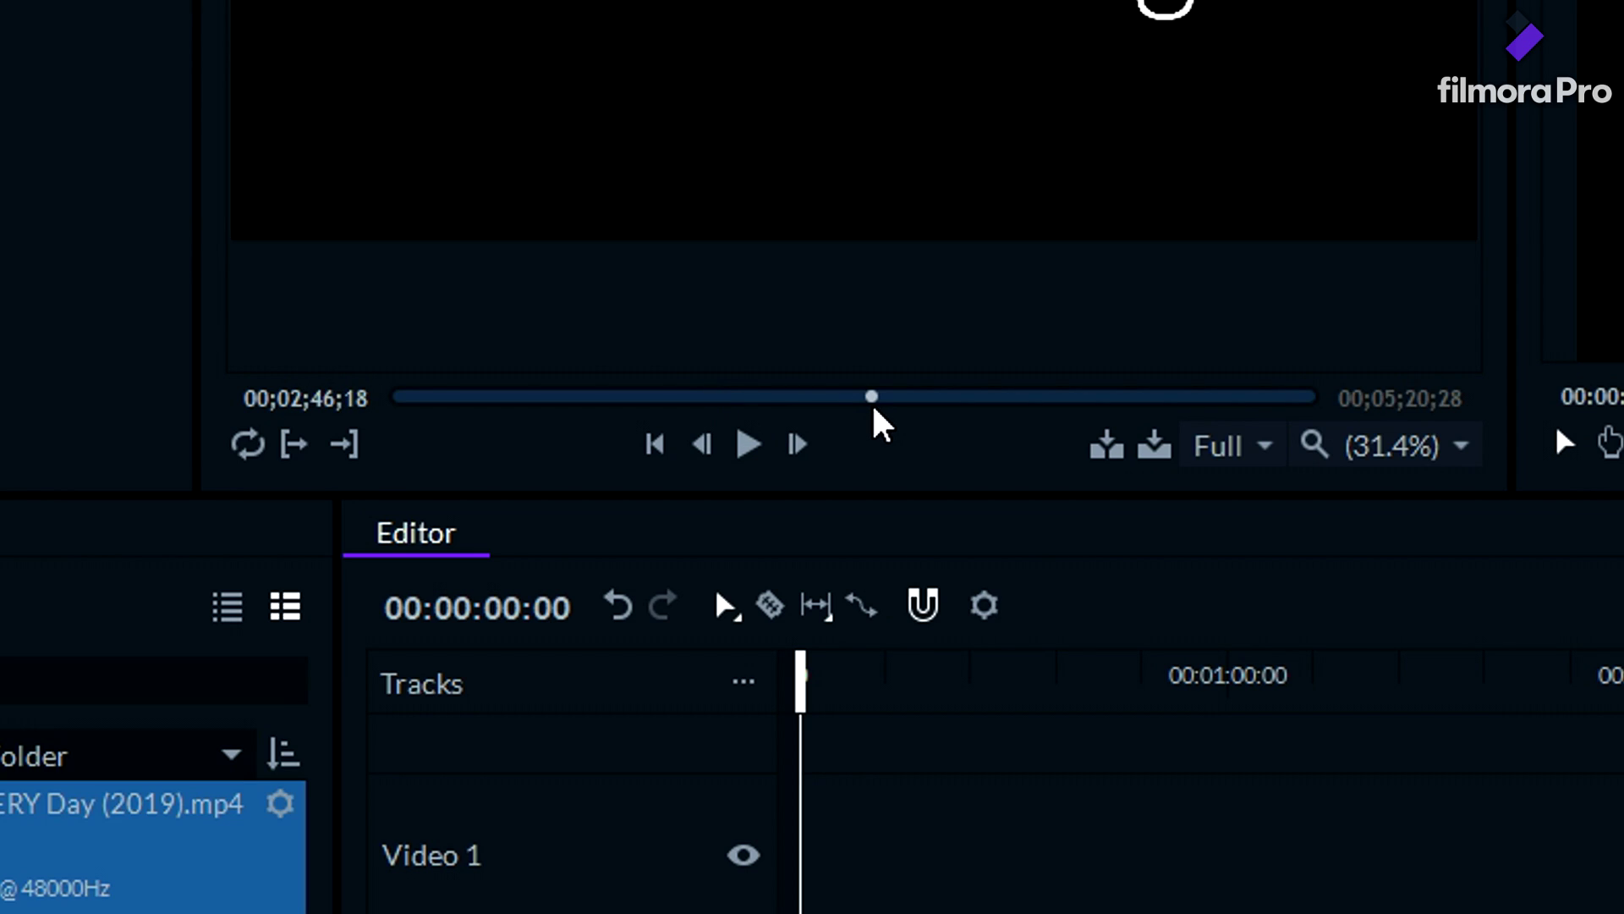
{"action": "left_click", "coordinate": [292, 470]}
{"action": "left_click", "coordinate": [991, 402]}
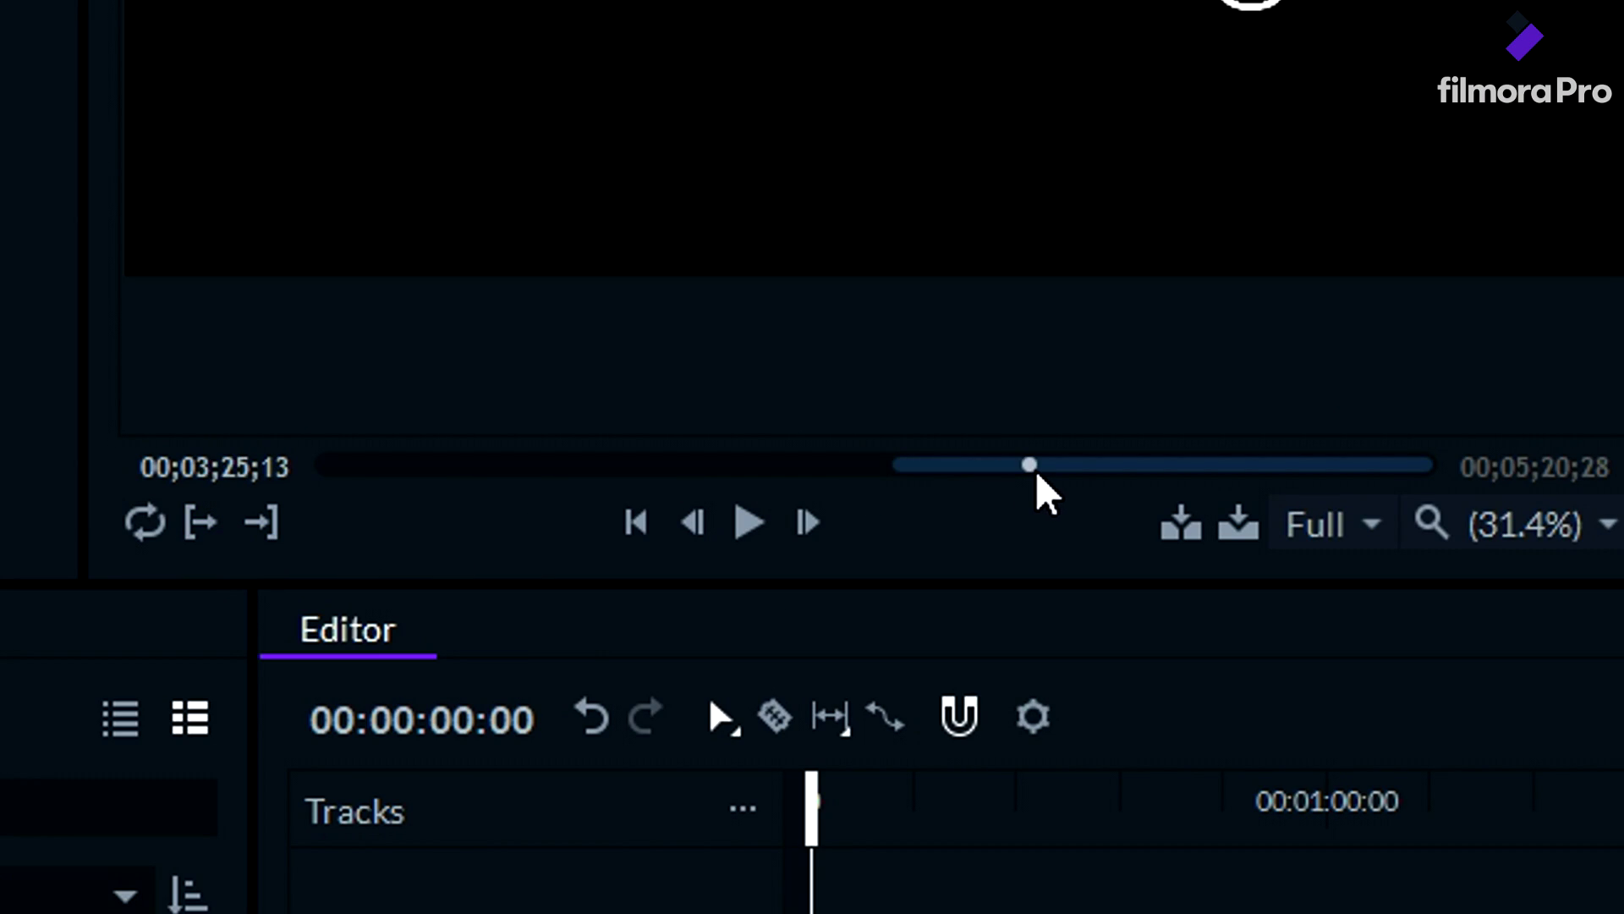
{"action": "left_click", "coordinate": [267, 530]}
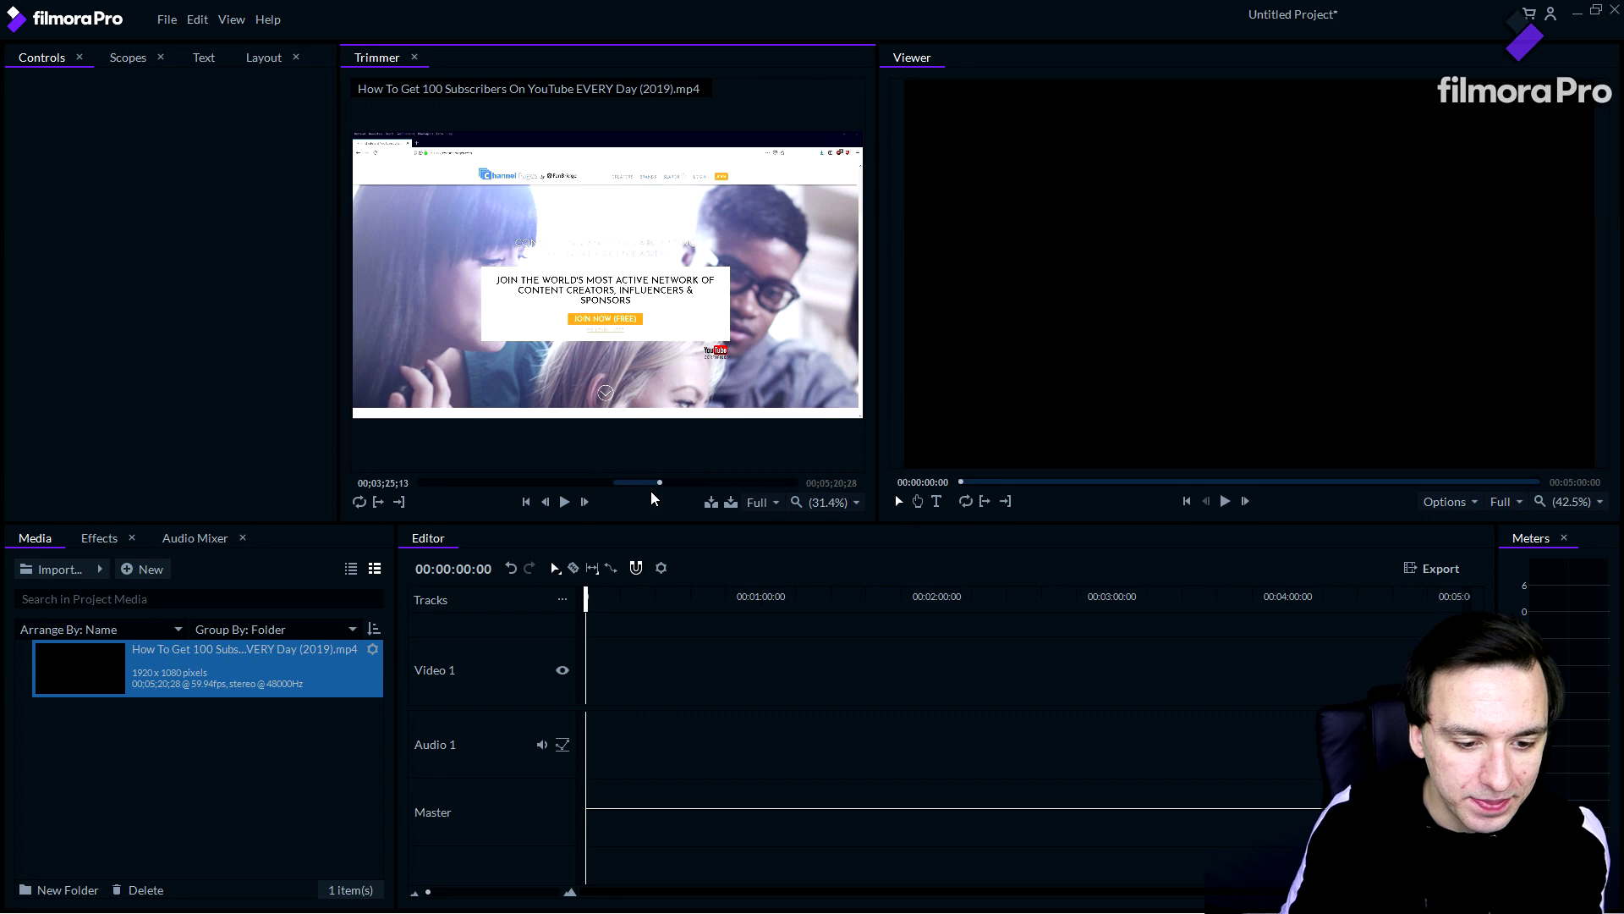
Check the marked range in the Trimmer by viewing frames beyond the out point and inside the range.
{"action": "left_click", "coordinate": [675, 482]}
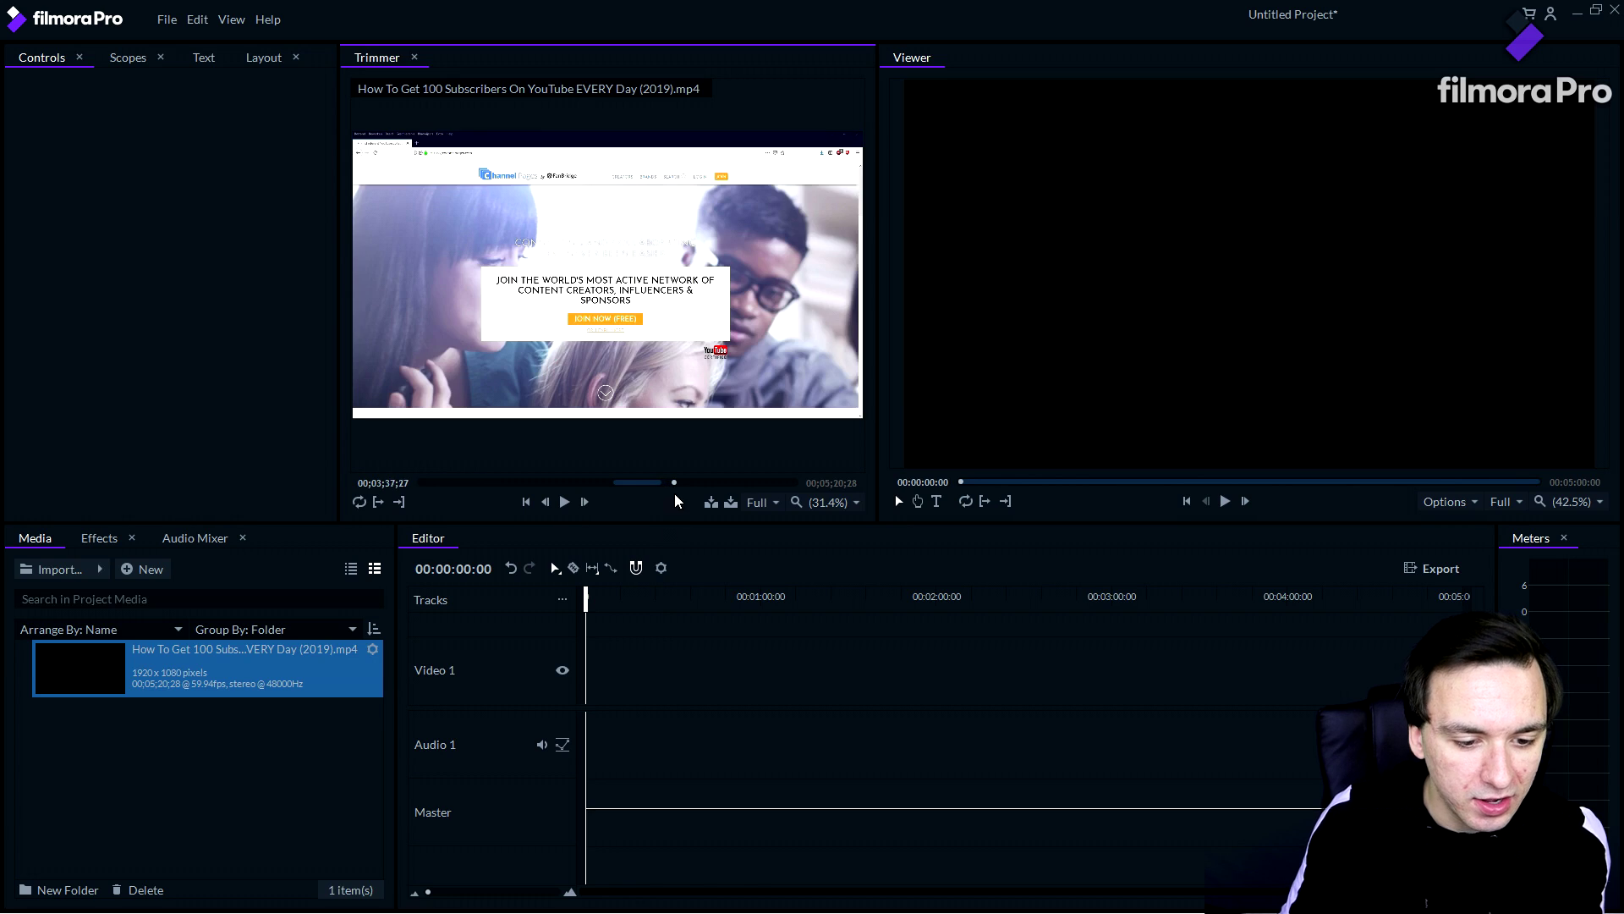
{"action": "left_click", "coordinate": [632, 482]}
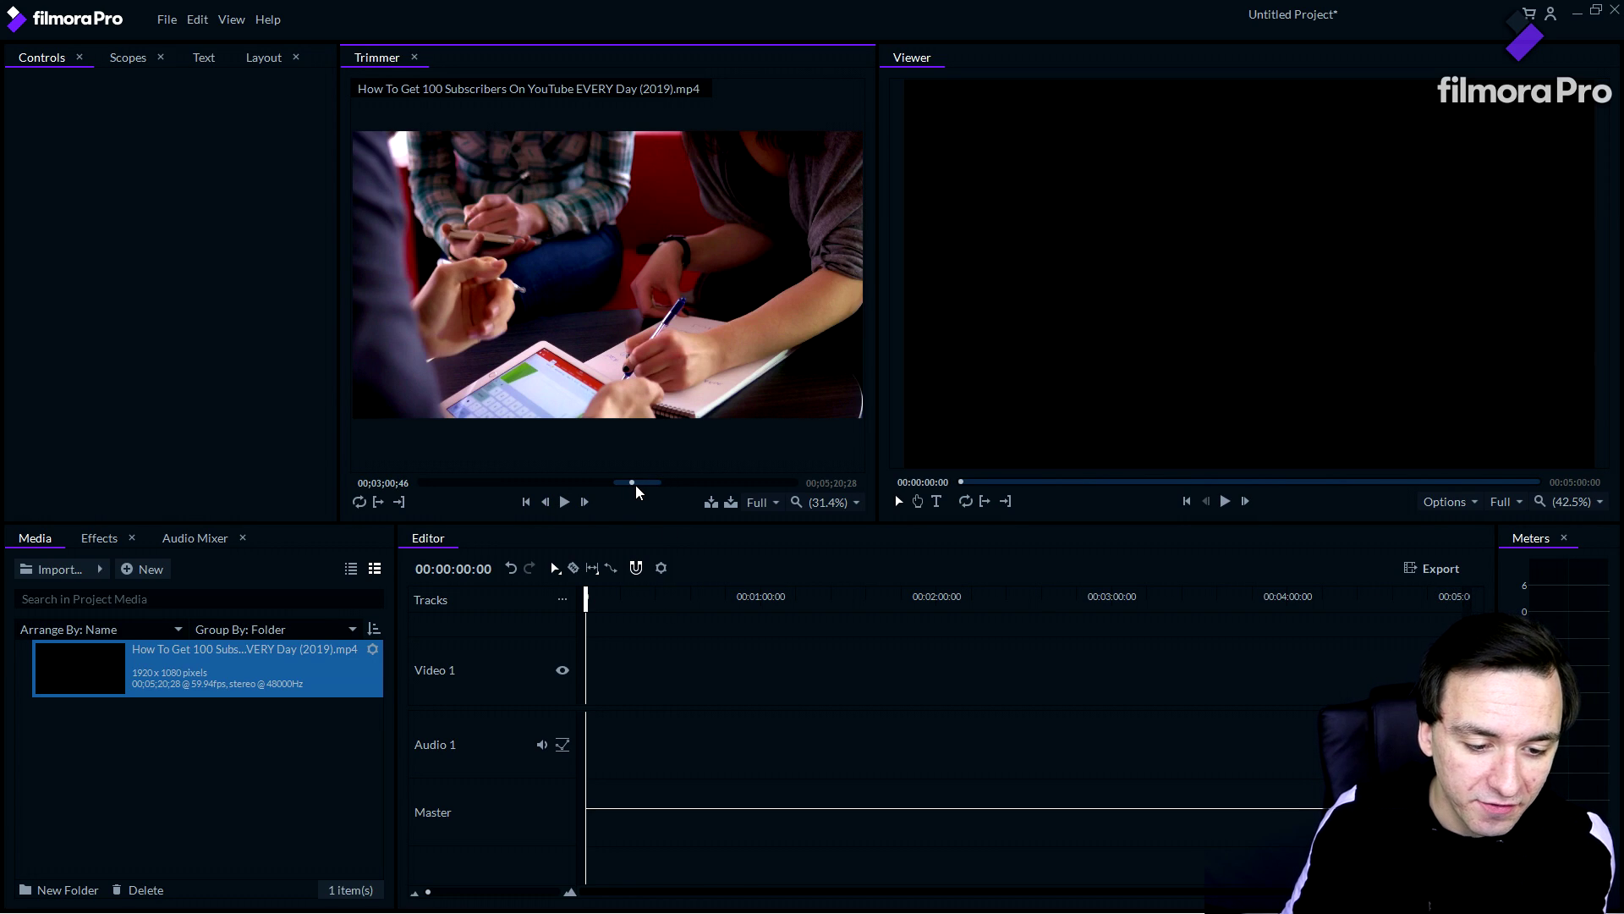
{"action": "left_click", "coordinate": [639, 483]}
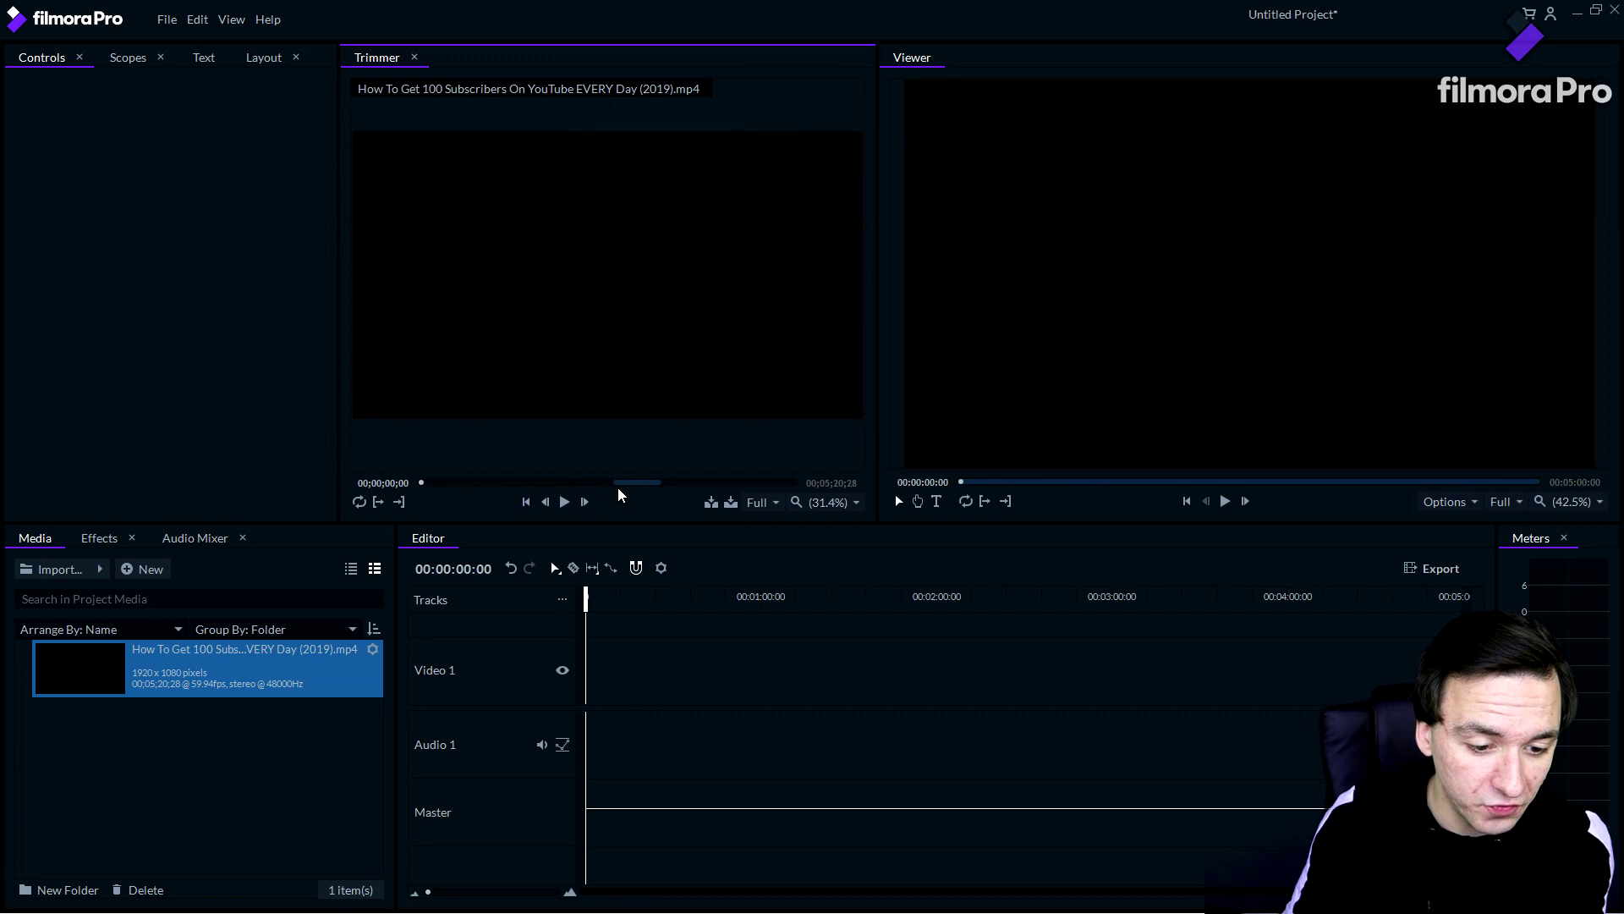
{"action": "left_click", "coordinate": [622, 482]}
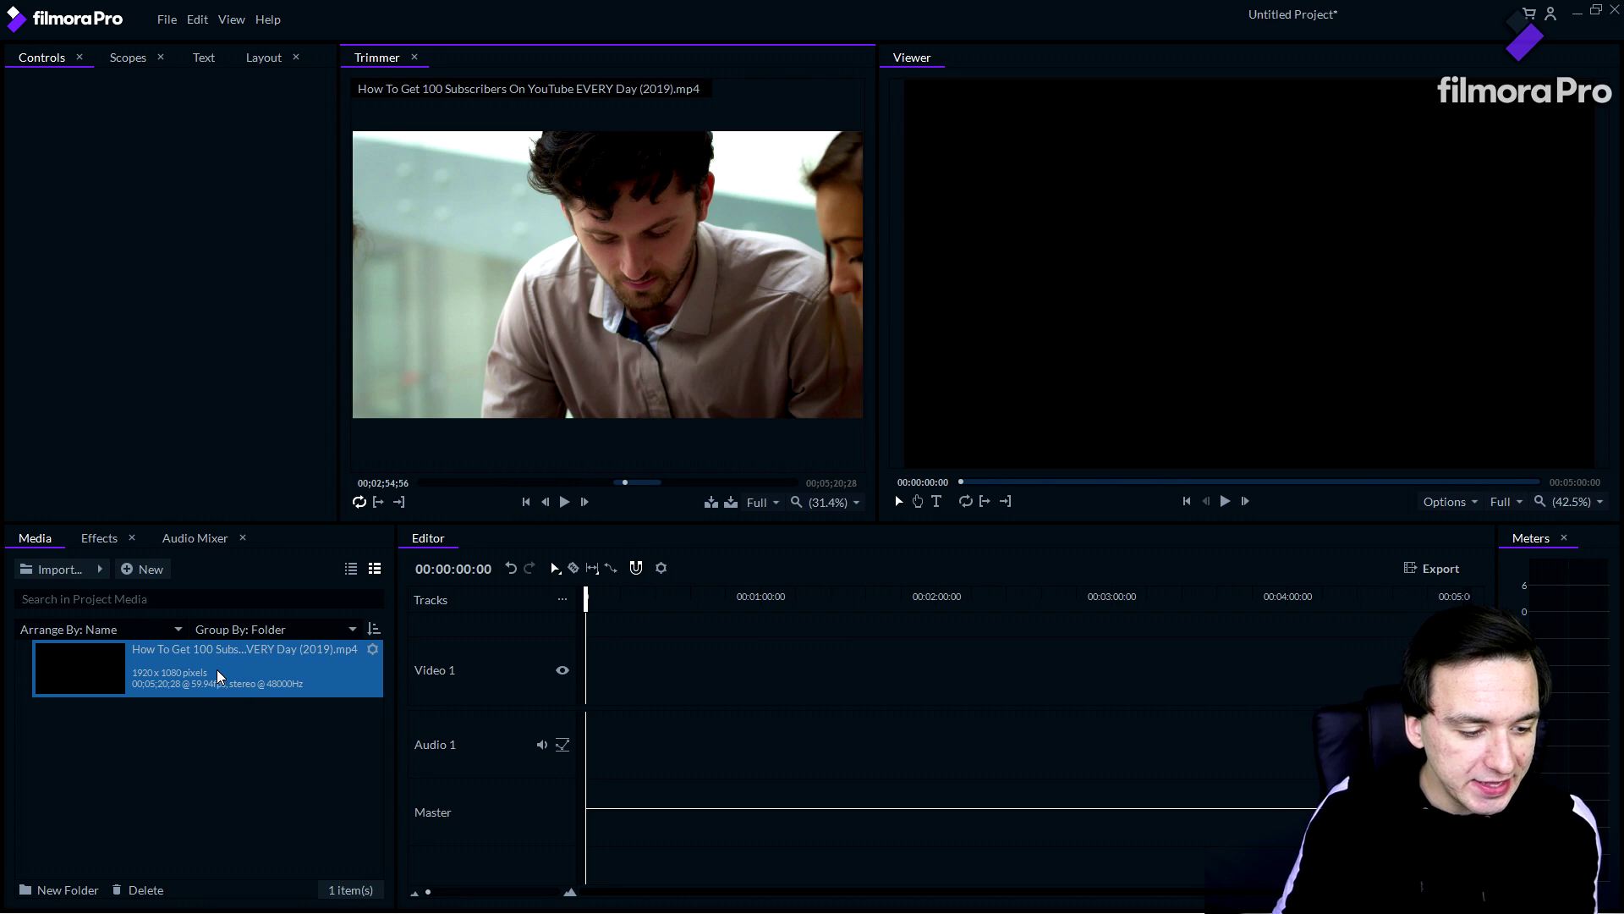
Add the imported clip to the start of the timeline, change the sequence settings to match it, and deselect it.
{"action": "left_click_drag", "start_coordinate": [164, 662], "coordinate": [628, 738]}
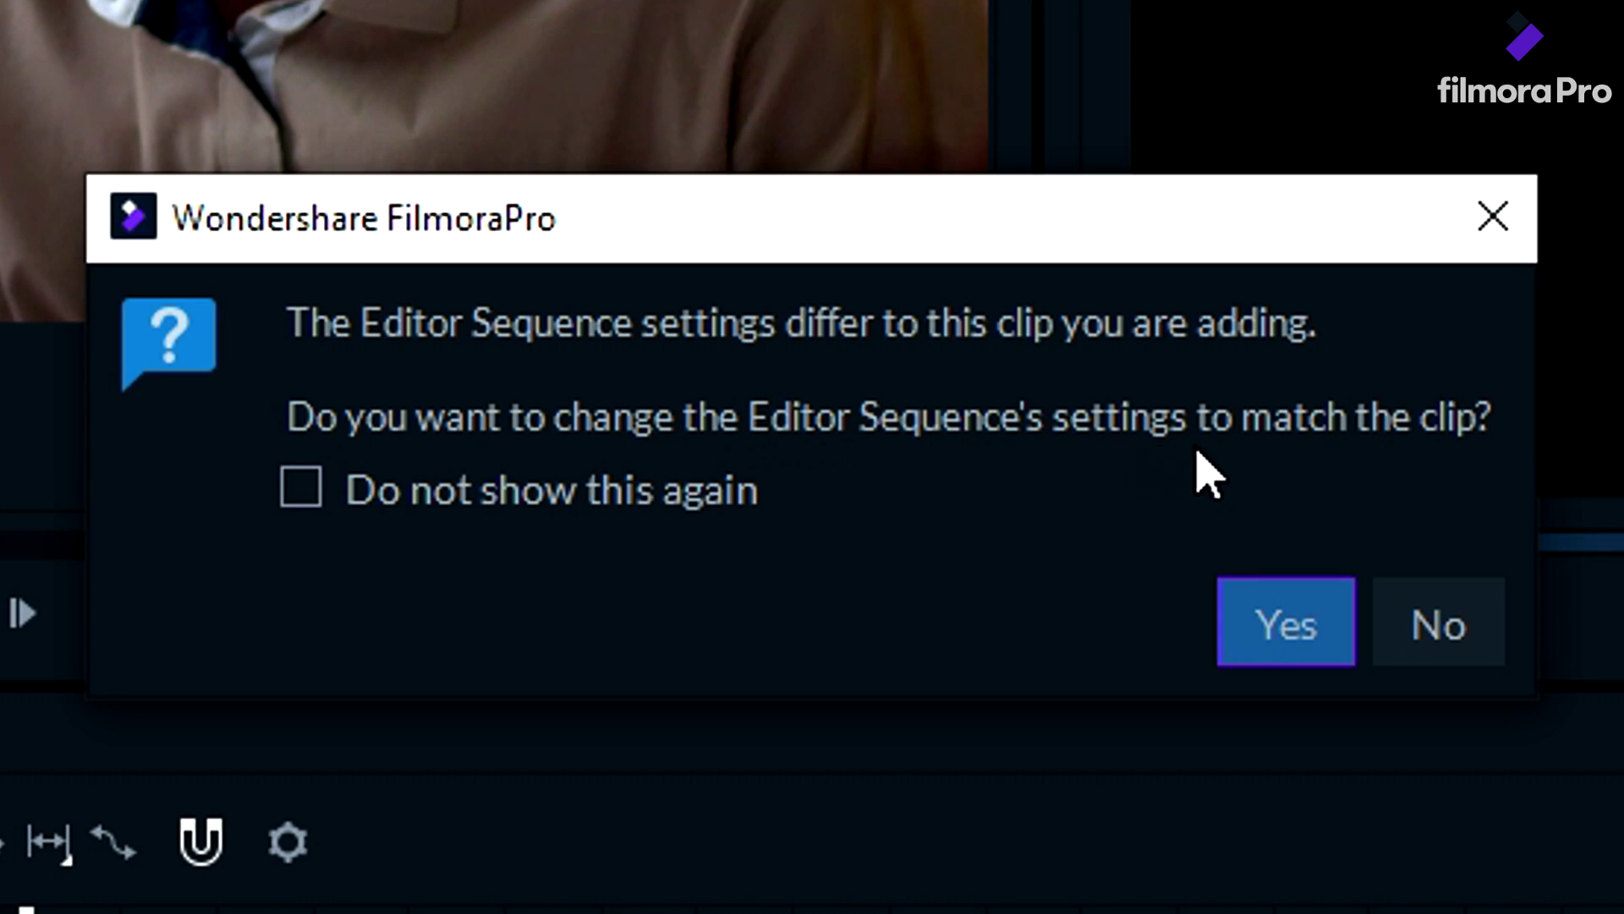
{"action": "left_click", "coordinate": [1253, 641]}
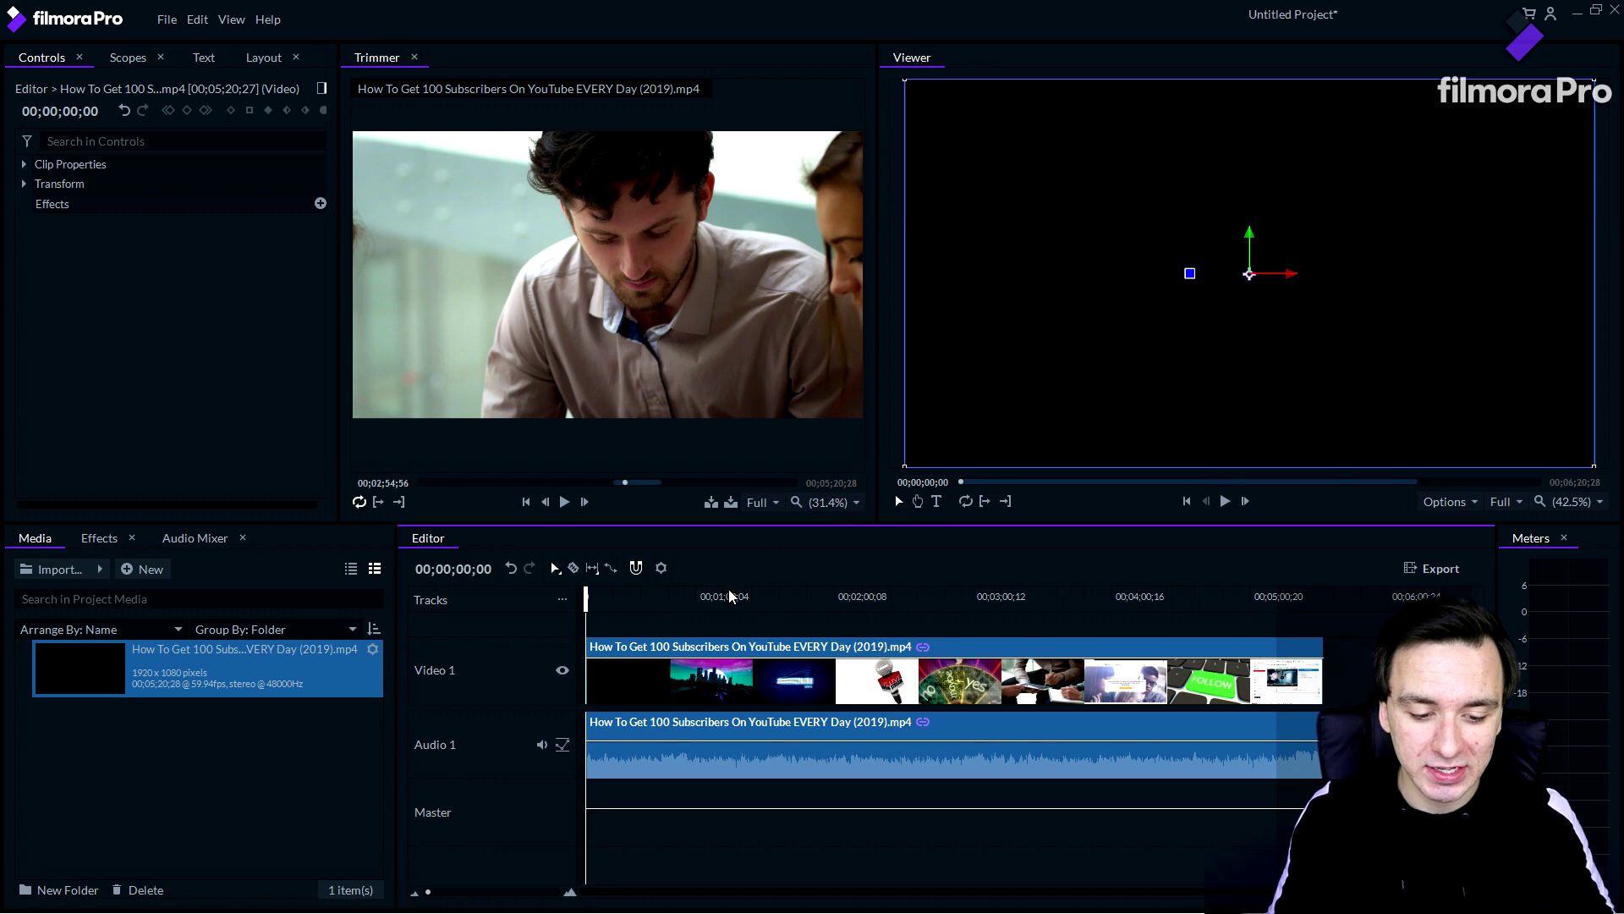
{"action": "left_click", "coordinate": [633, 626]}
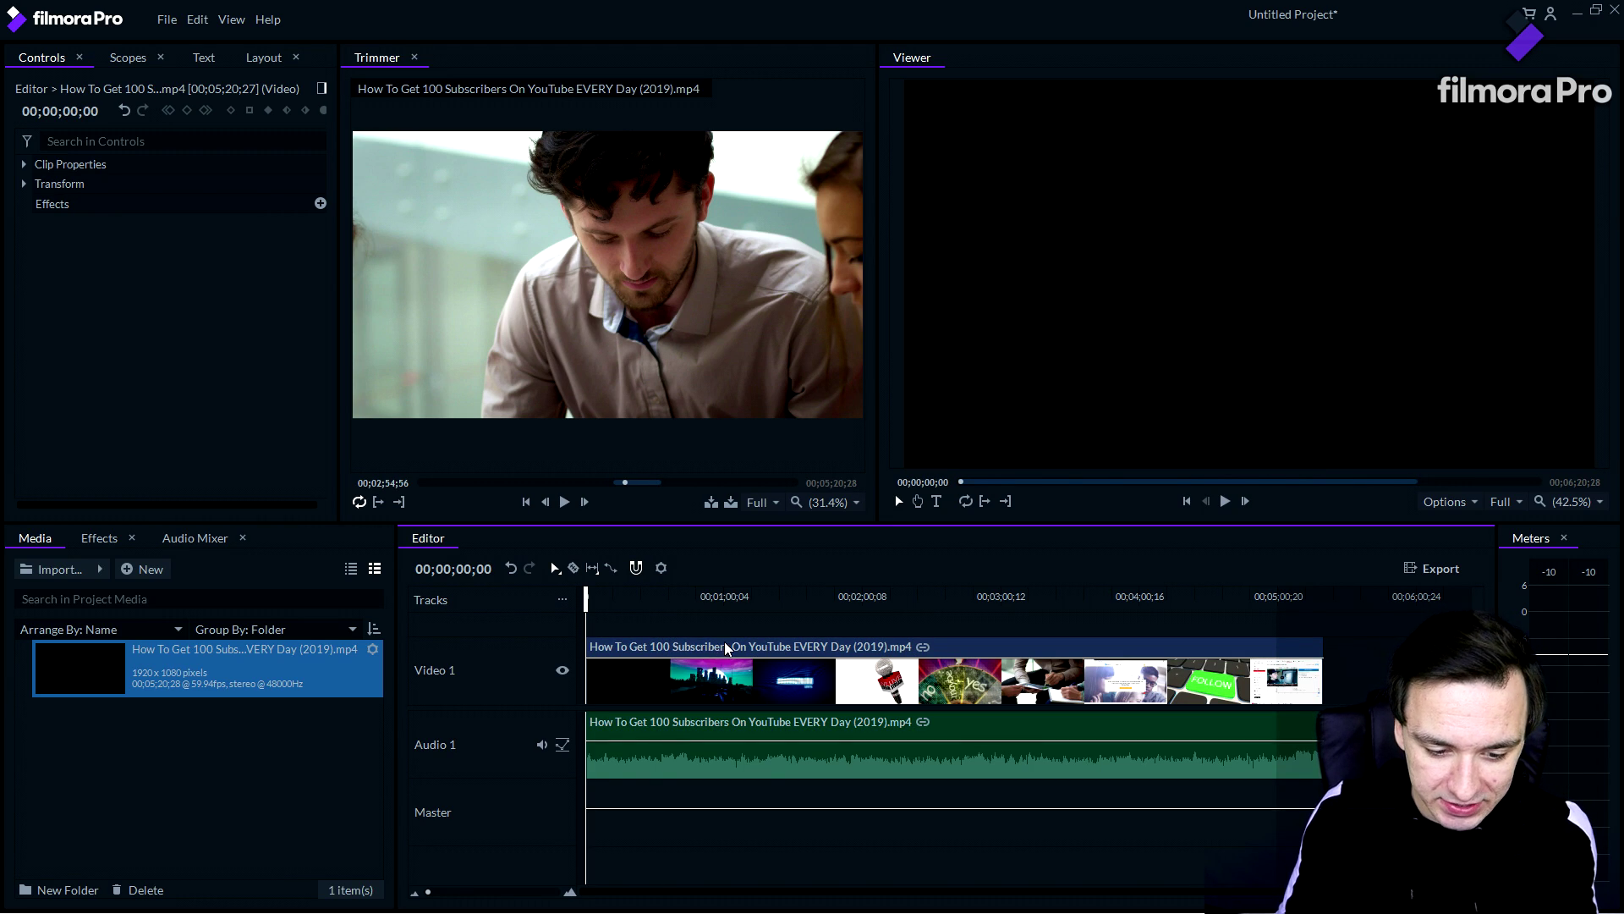
Examine the linked video and audio of the timeline clip at closer and wider zoom levels.
{"action": "left_click", "coordinate": [739, 682]}
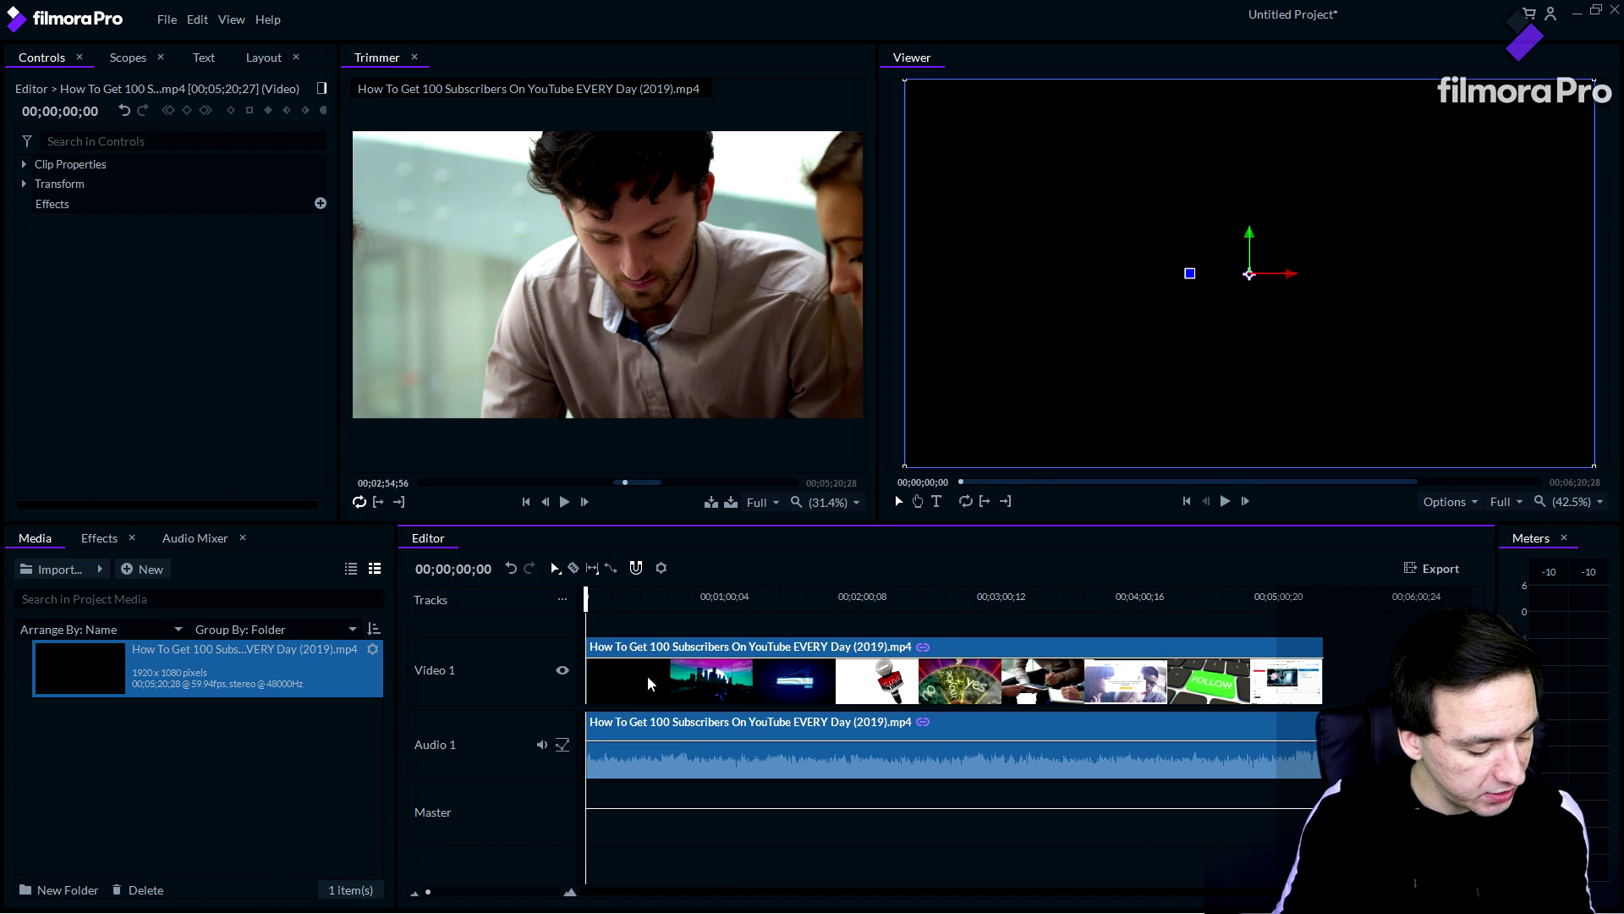
{"action": "scroll", "coordinate": [752, 674], "scroll_direction": "up", "scroll_amount": 5}
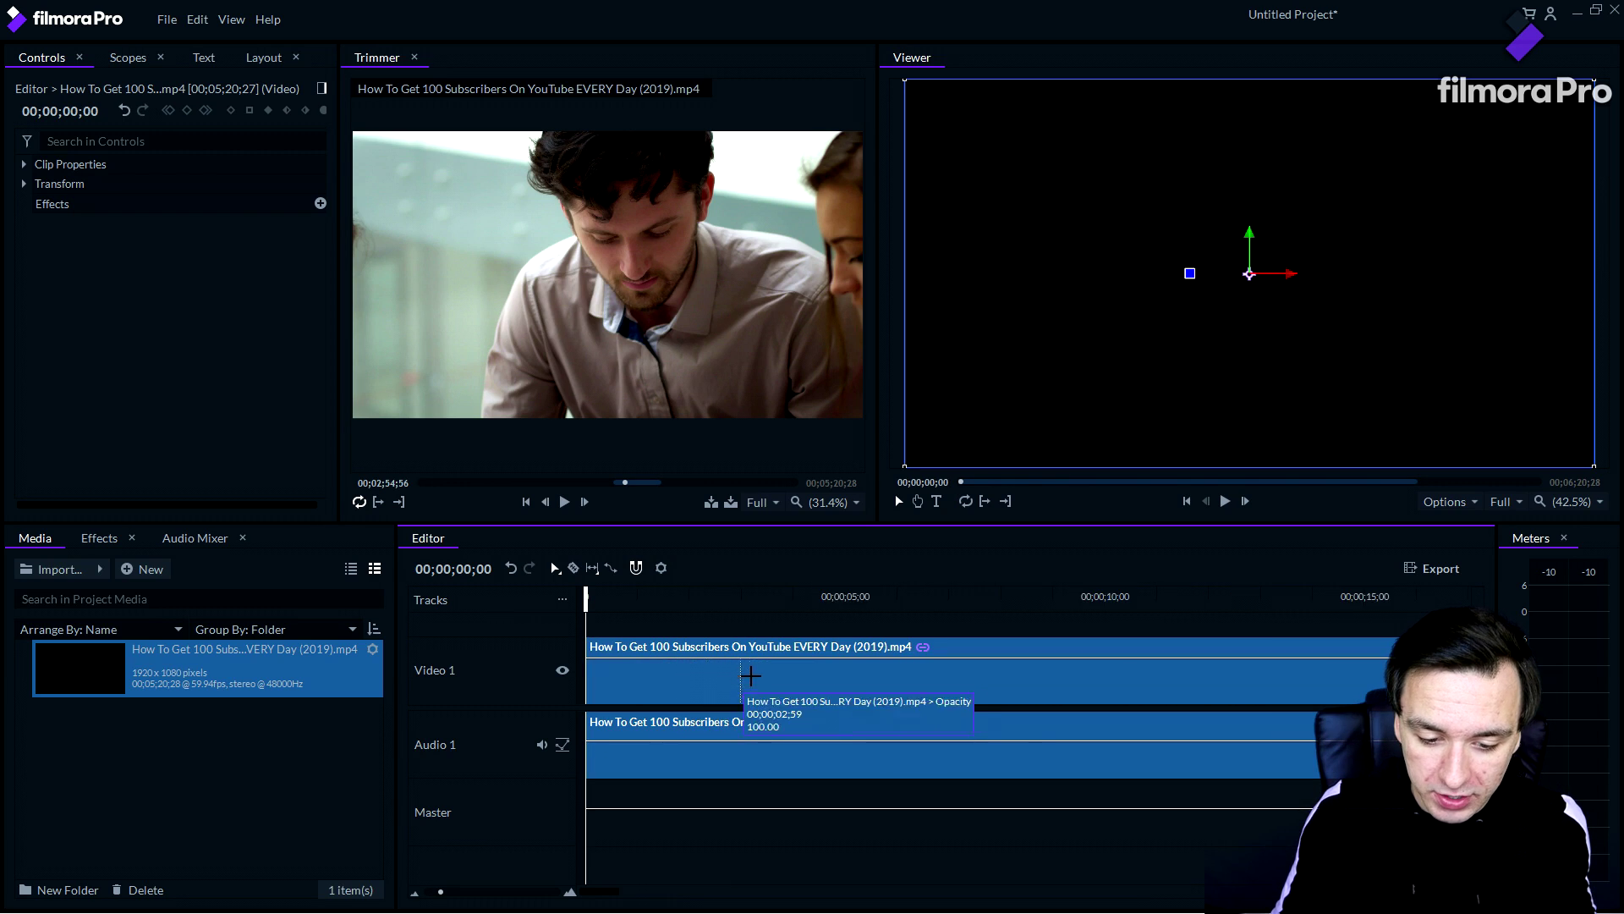
{"action": "scroll", "coordinate": [759, 675], "scroll_direction": "up", "scroll_amount": 2}
{"action": "scroll", "coordinate": [759, 674], "scroll_direction": "down", "scroll_amount": 3}
{"action": "scroll", "coordinate": [755, 679], "scroll_direction": "up", "scroll_amount": 2}
{"action": "scroll", "coordinate": [755, 679], "scroll_direction": "down", "scroll_amount": 6}
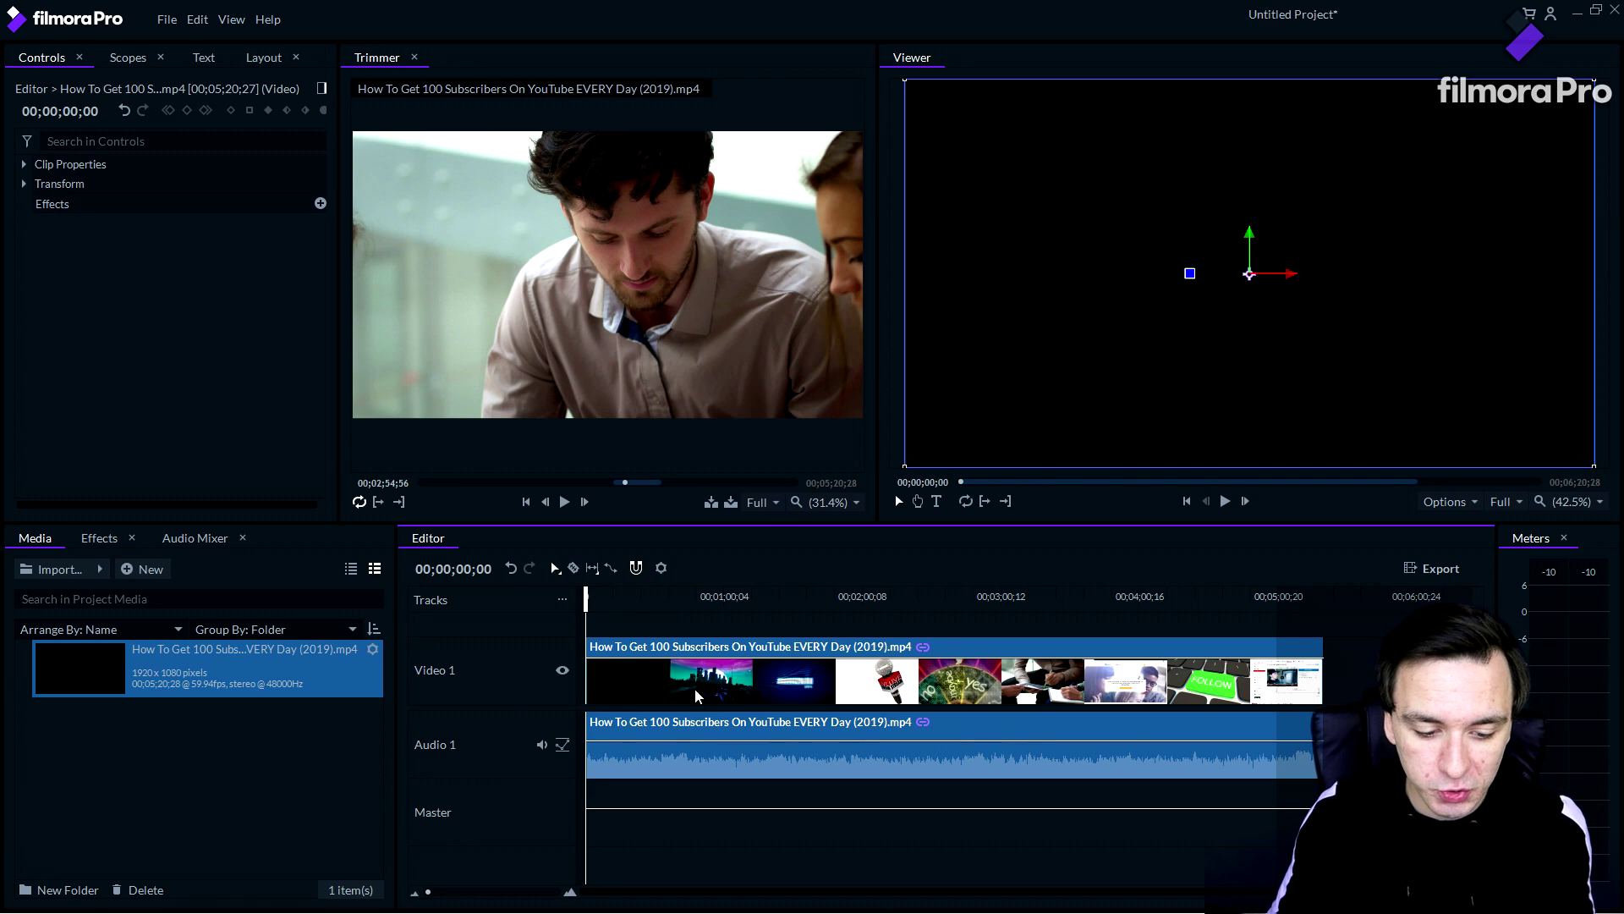
{"action": "left_click", "coordinate": [669, 773]}
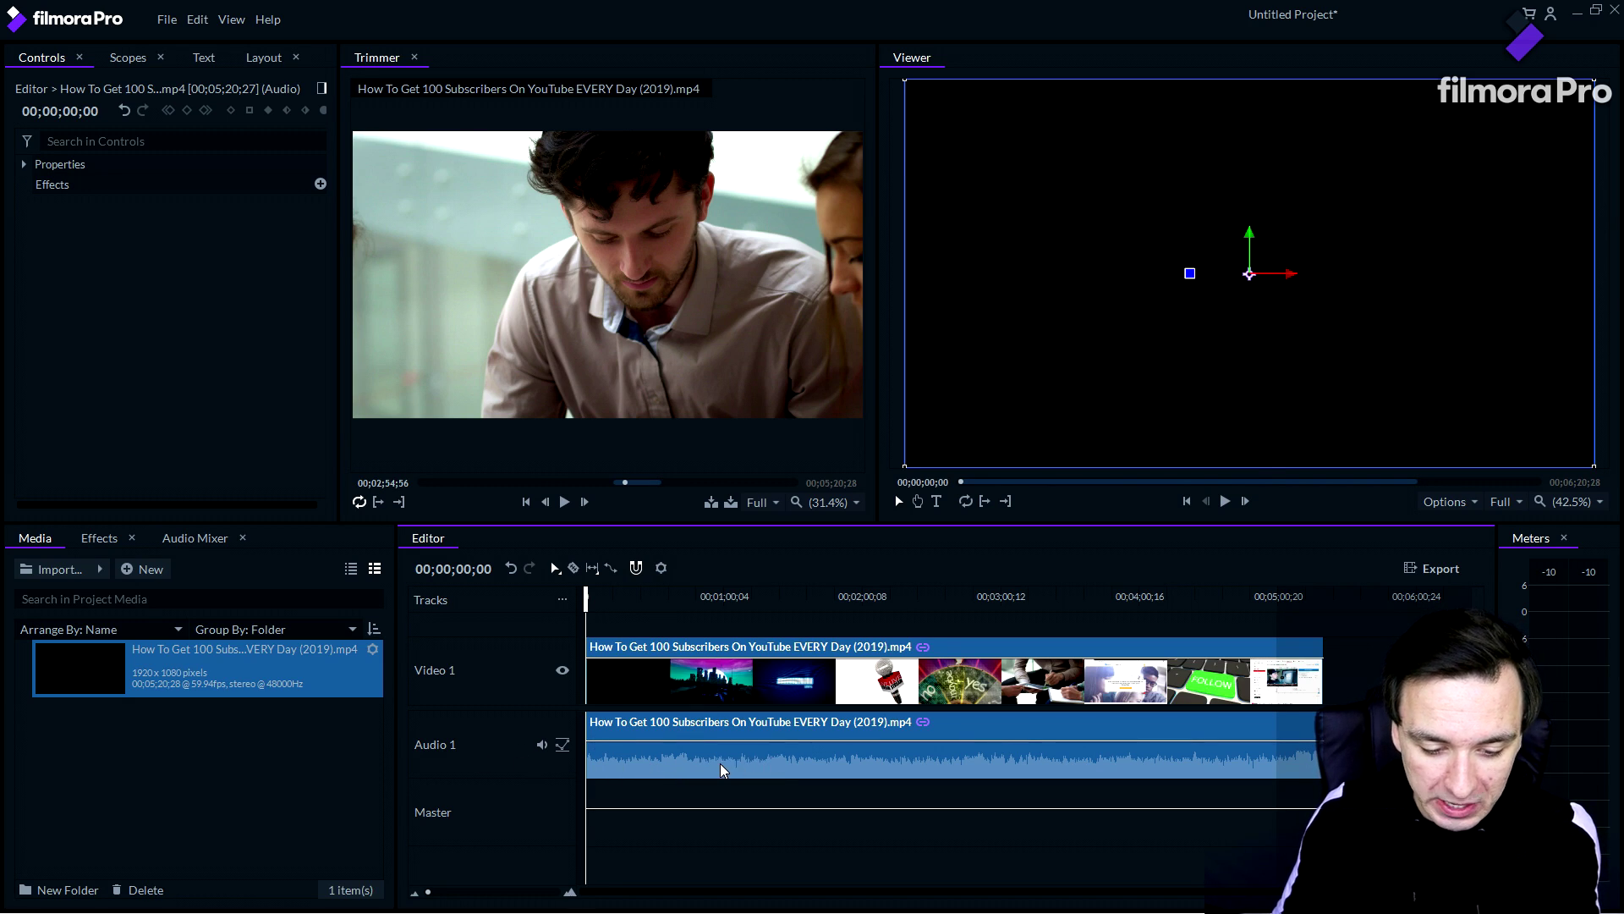
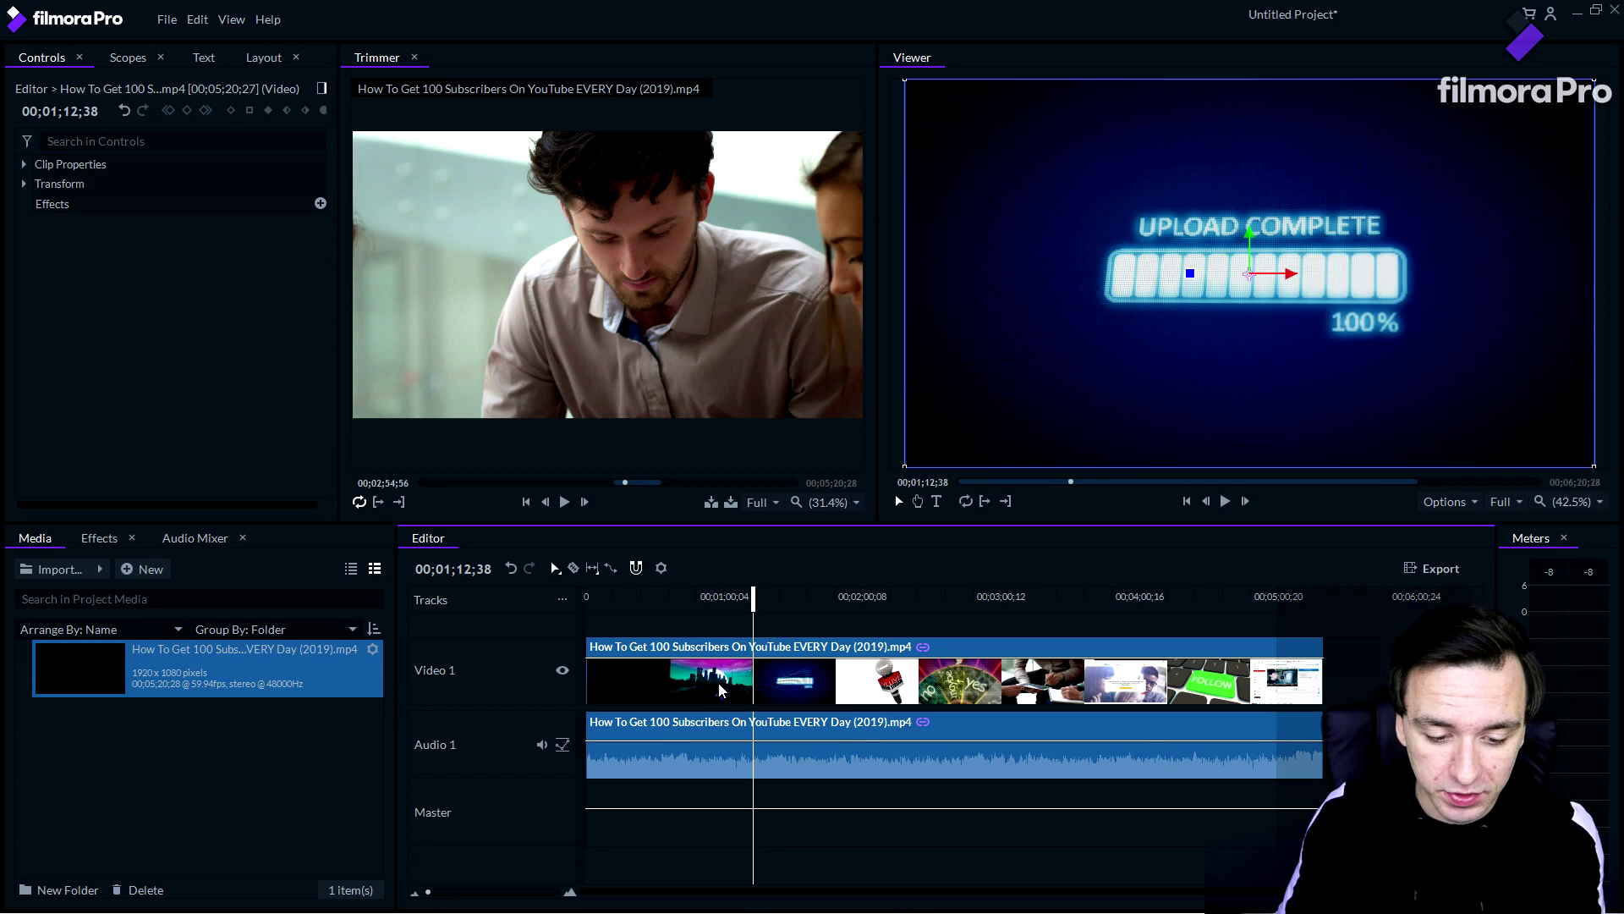
Split the clip's video and audio on the timeline at about 00;01;44.
{"action": "left_click_drag", "start_coordinate": [751, 602], "coordinate": [553, 604]}
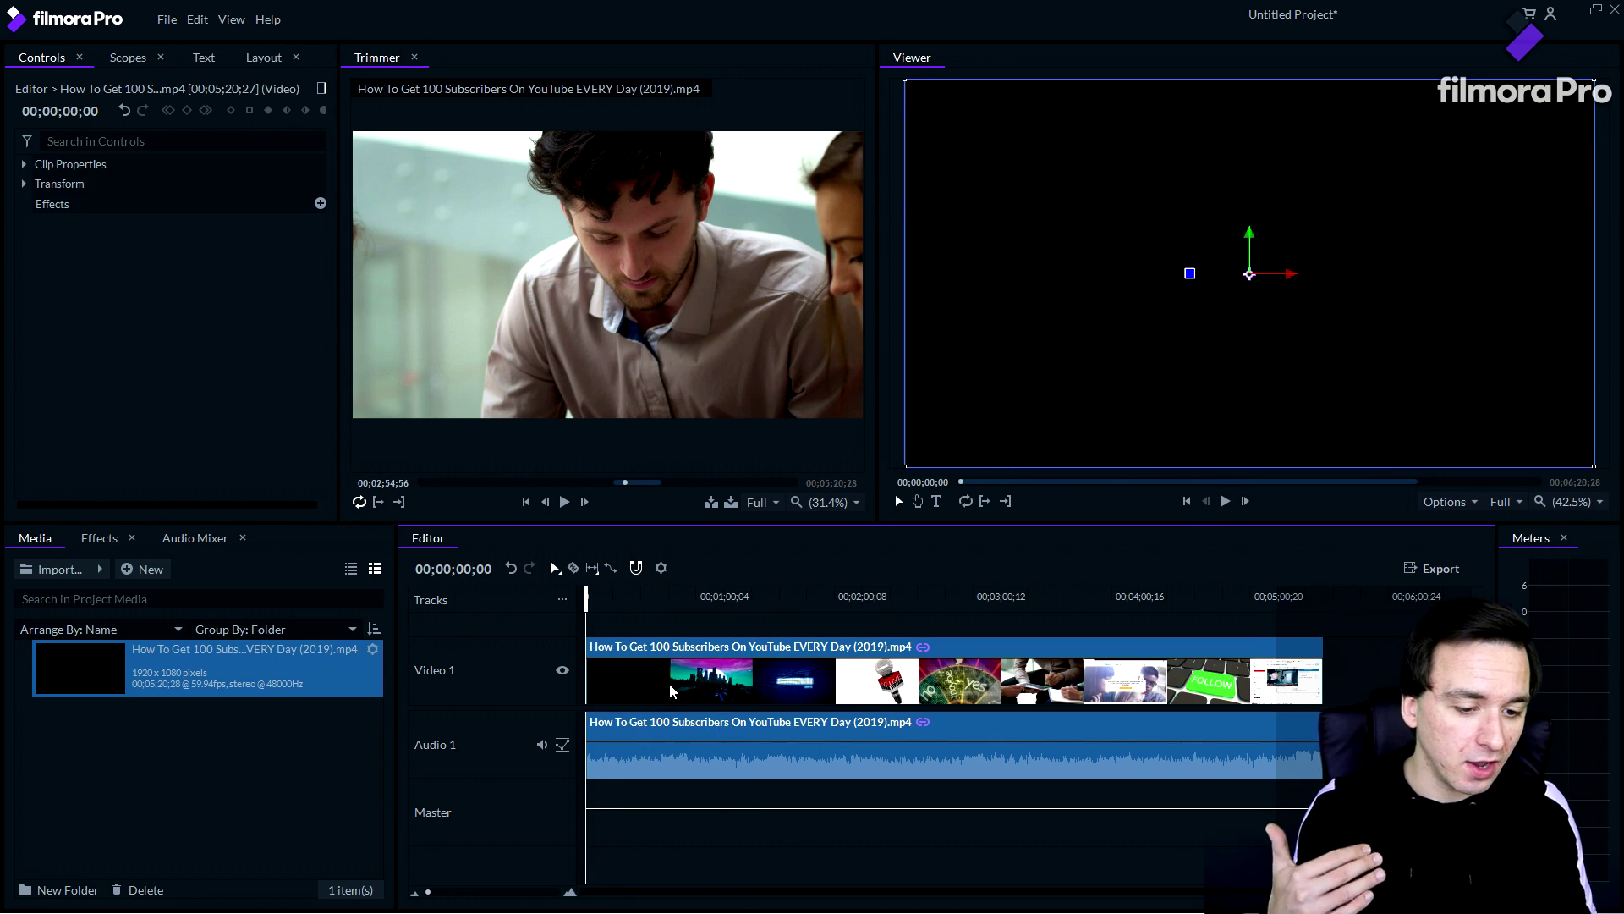
{"action": "left_click", "coordinate": [654, 604]}
{"action": "left_click", "coordinate": [699, 605]}
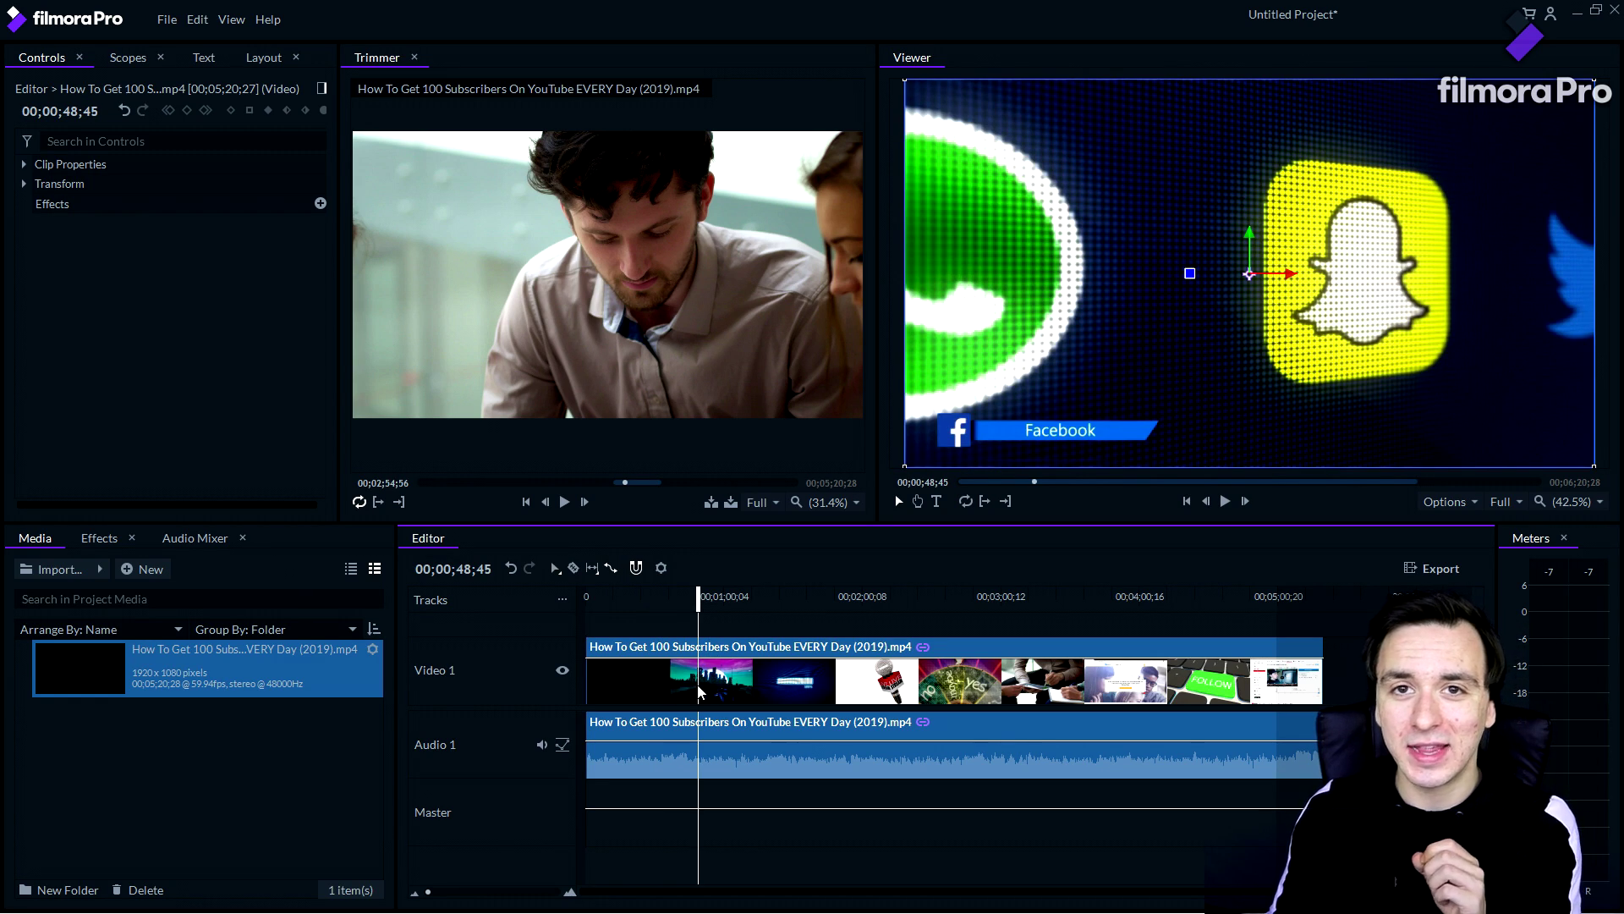
{"action": "left_click", "coordinate": [749, 681]}
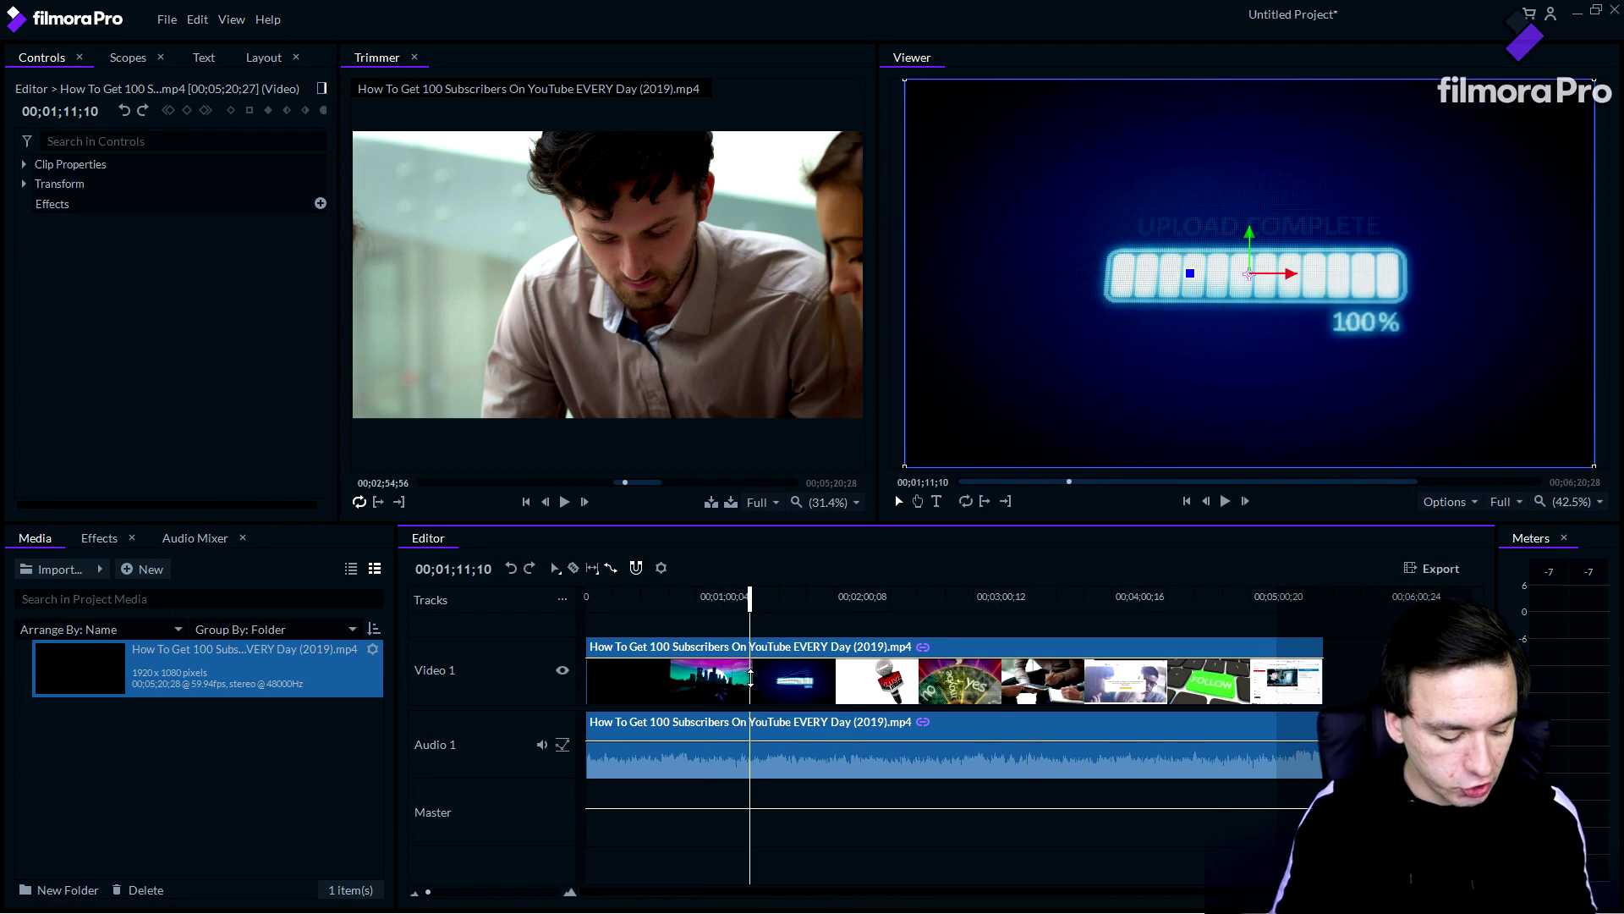
{"action": "left_click", "coordinate": [795, 597]}
{"action": "left_click", "coordinate": [827, 597]}
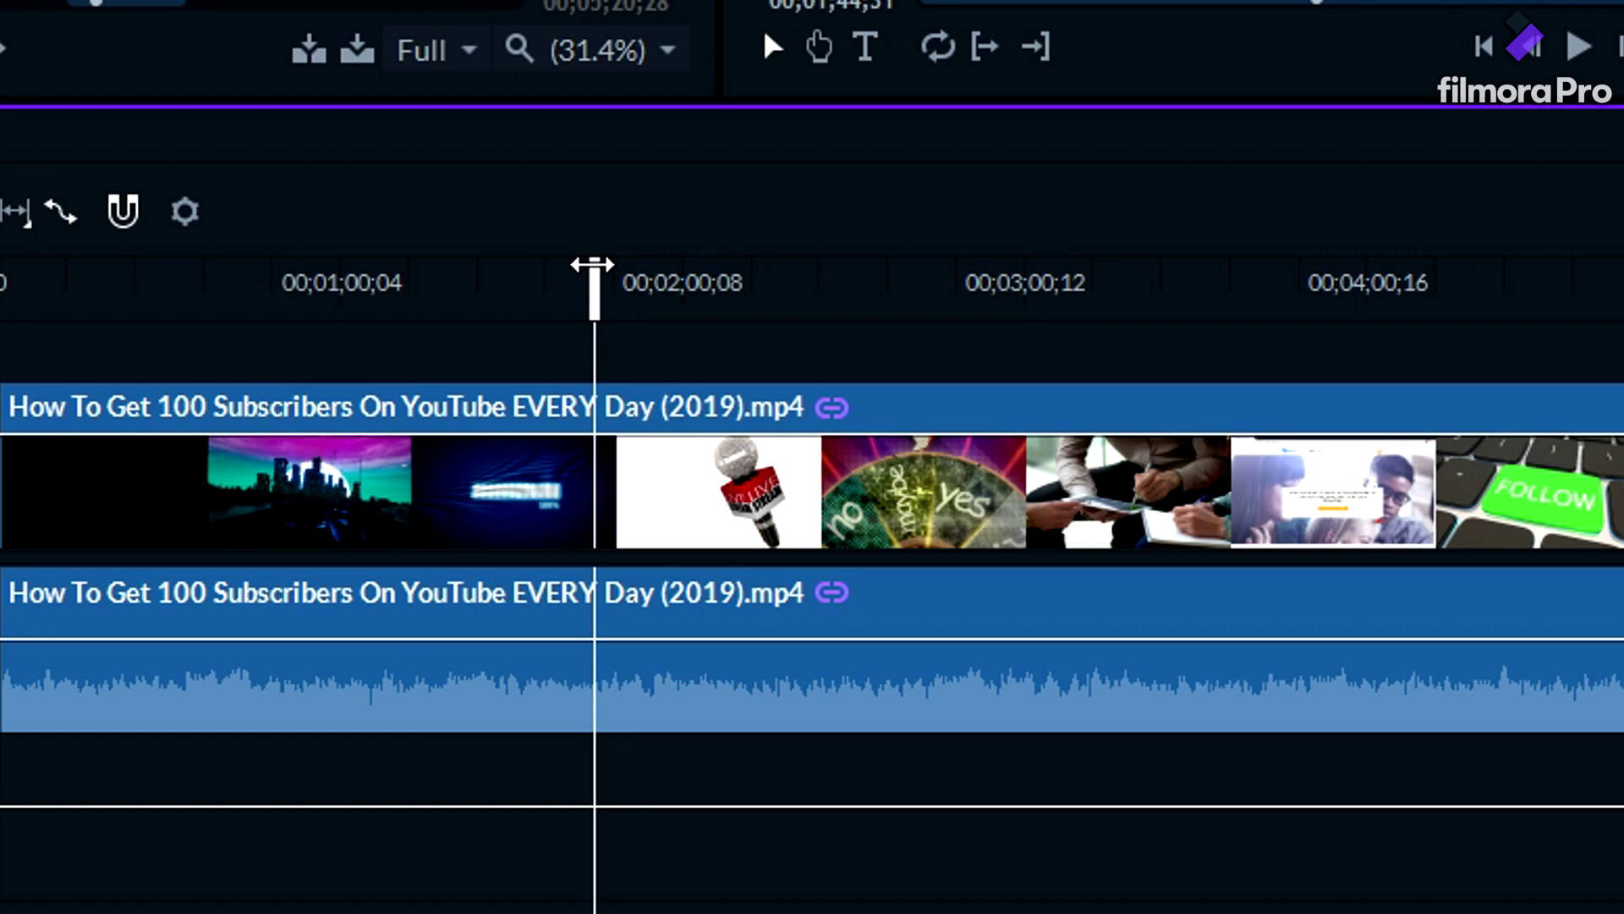
{"action": "key", "text": "ctrl+b"}
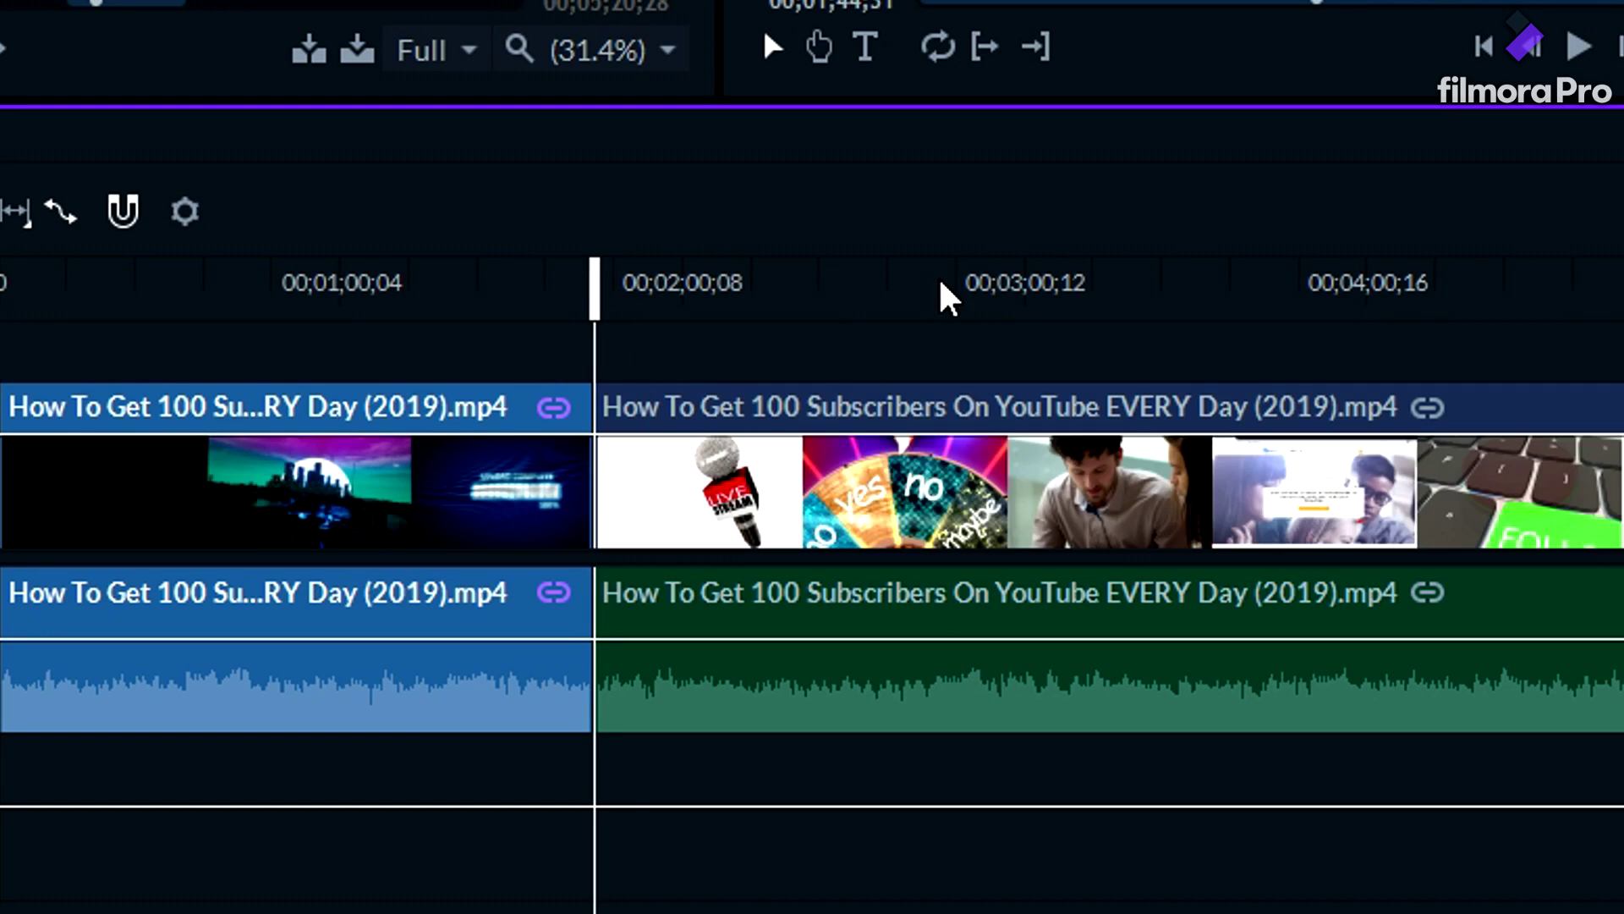
Split the second clip segment at 00;02;45;04 and delete the piece between the two cuts.
{"action": "left_click", "coordinate": [939, 279]}
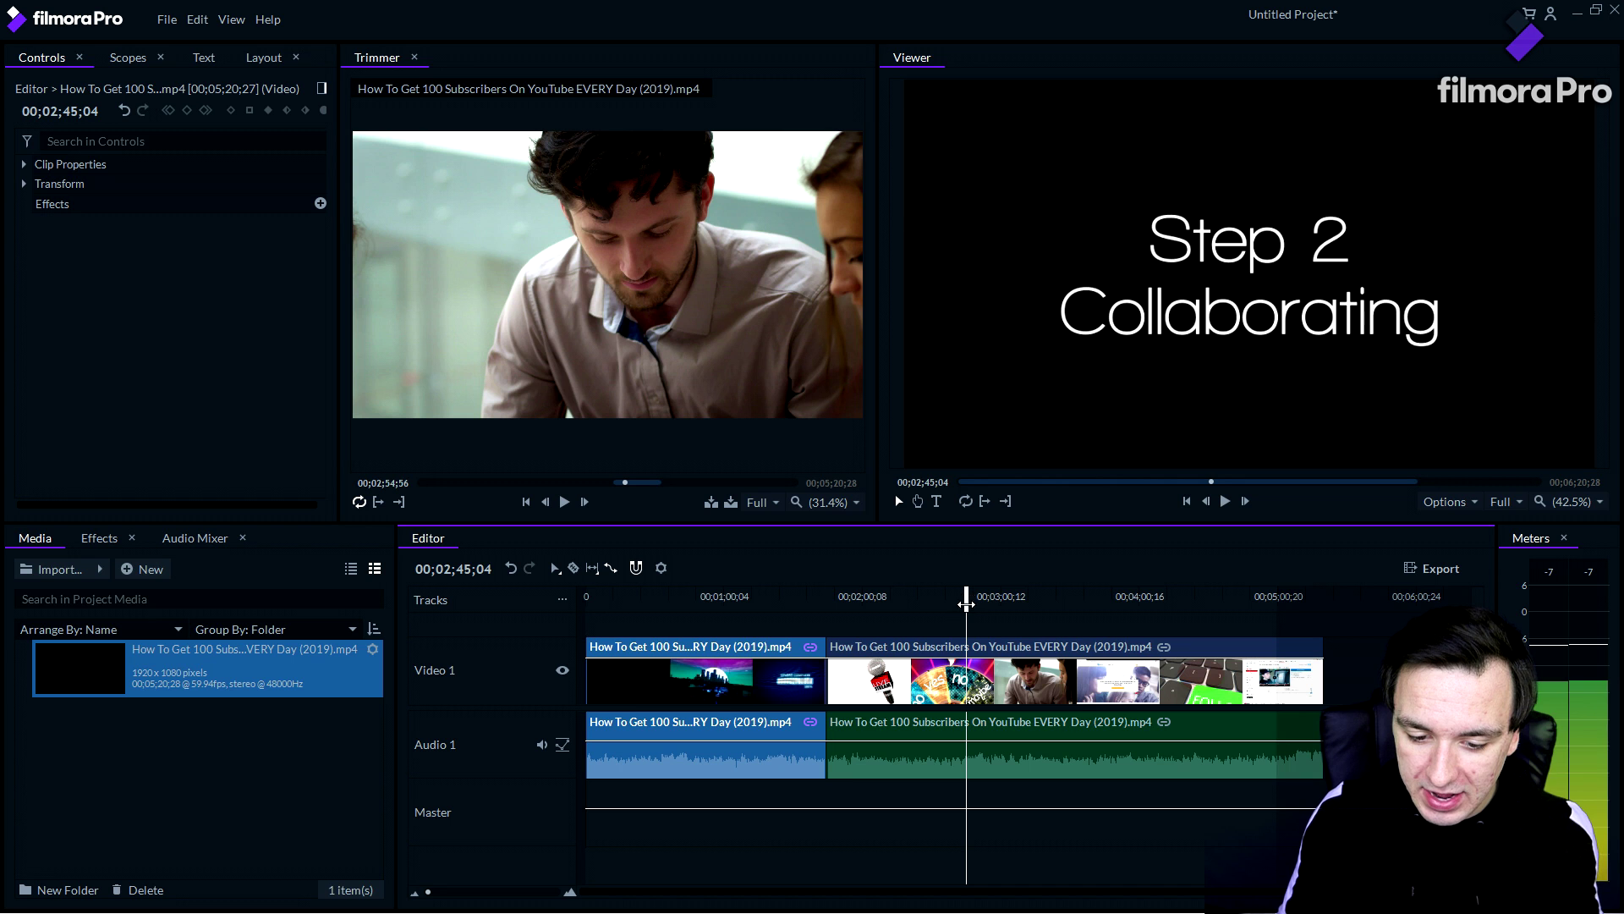
{"action": "left_click", "coordinate": [944, 500]}
{"action": "key", "text": "ctrl+b"}
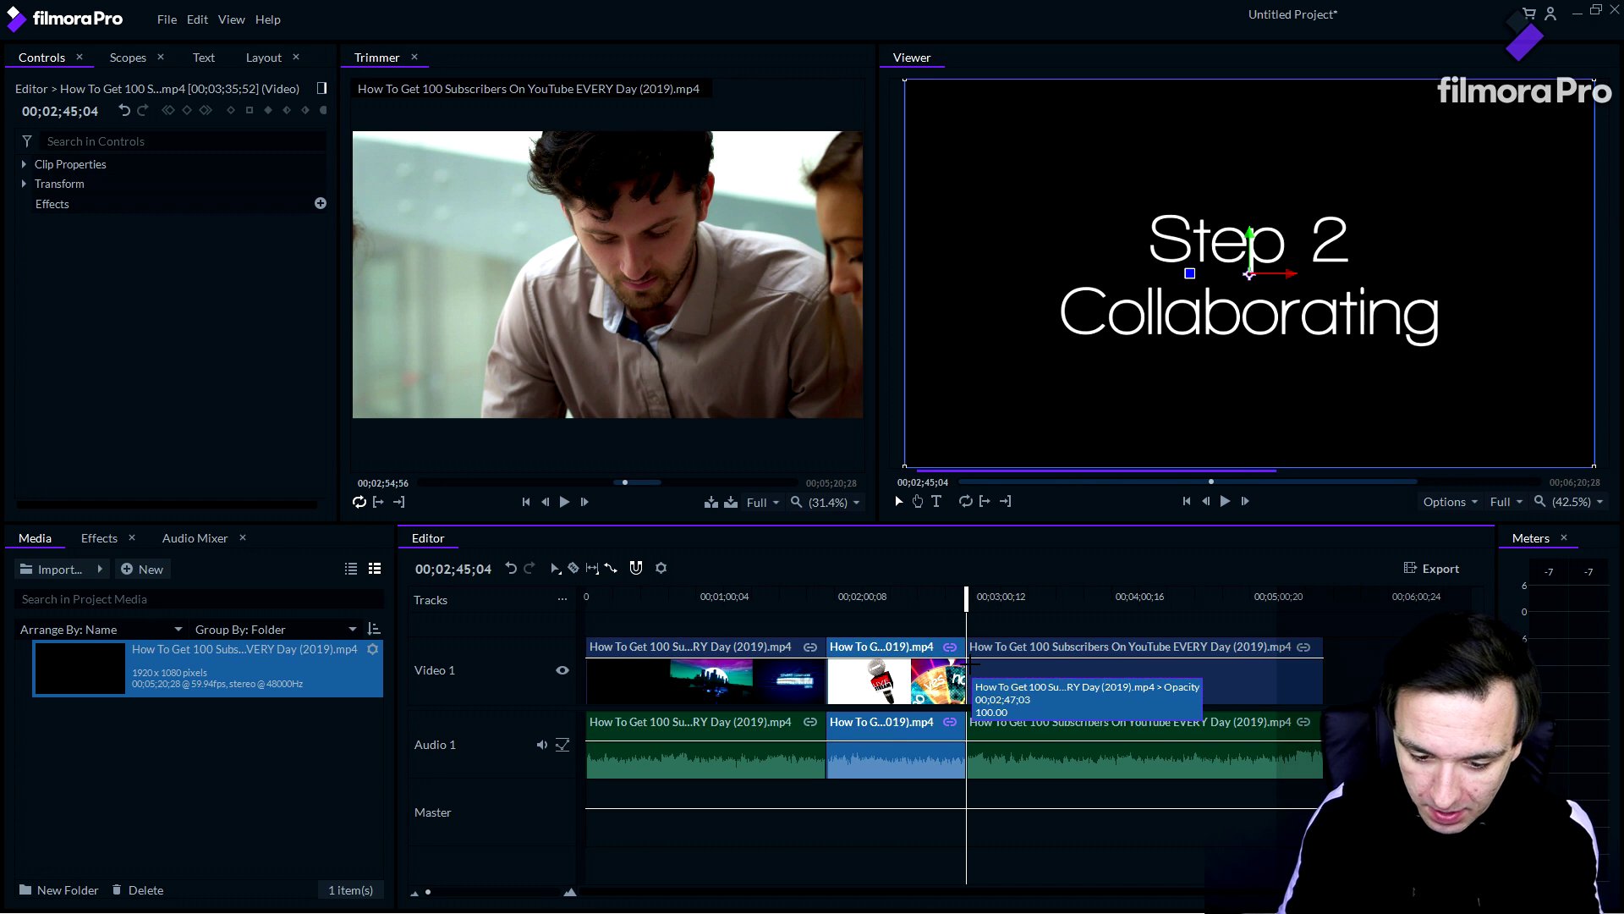
{"action": "left_click", "coordinate": [935, 675]}
{"action": "key", "text": "Delete"}
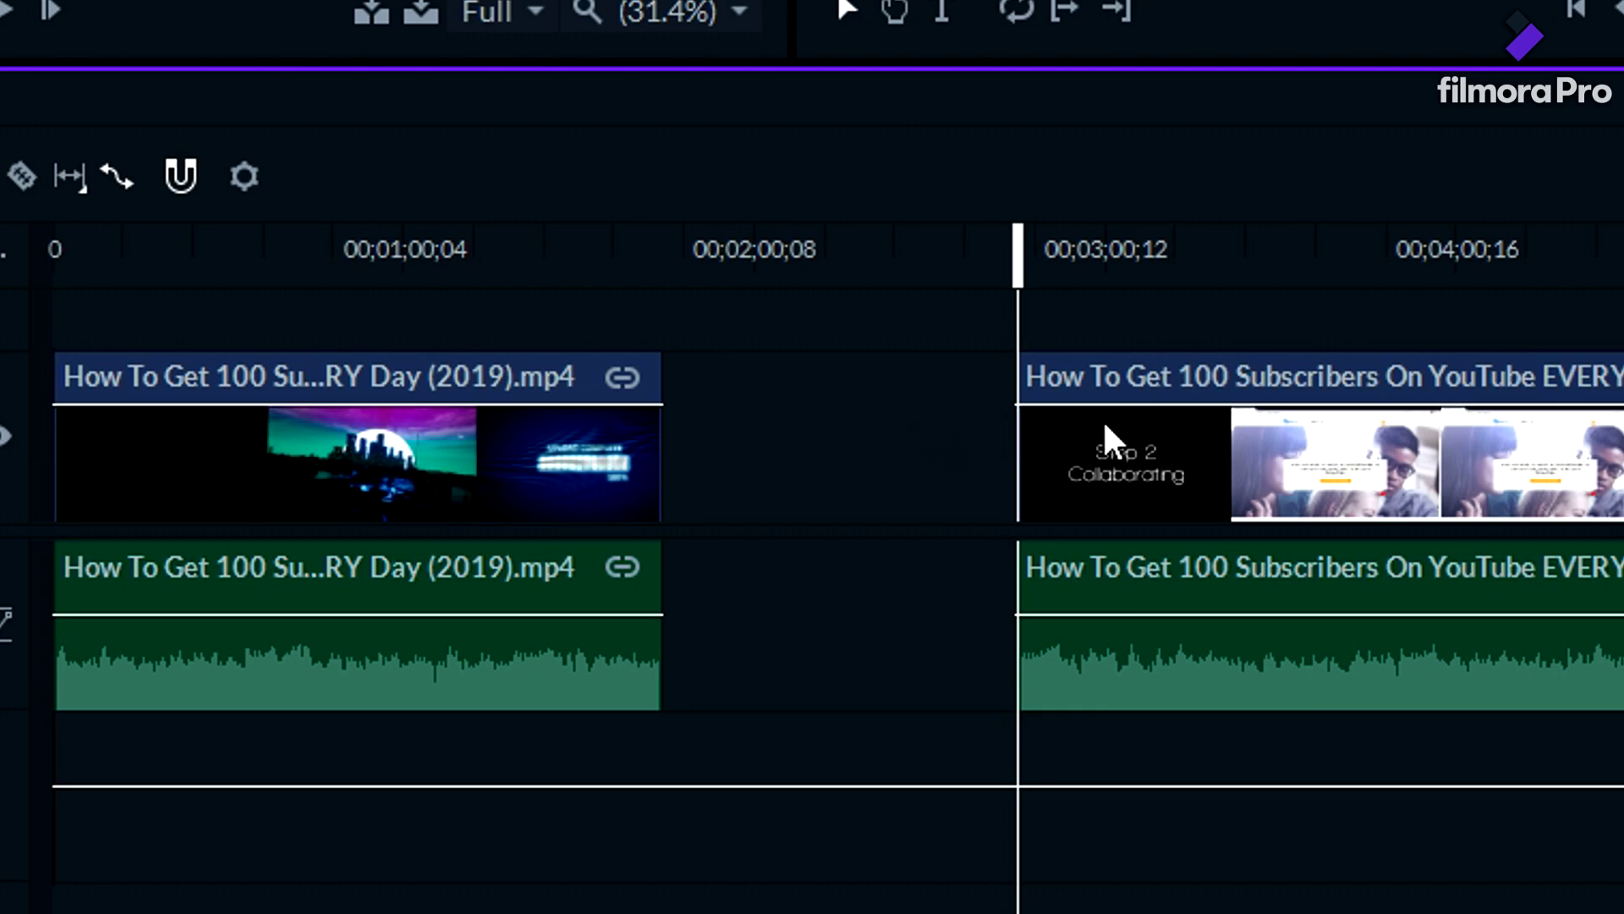
Move the remaining segment against the first clip to close the gap, and briefly play the timeline just before the join.
{"action": "left_click_drag", "start_coordinate": [1203, 363], "coordinate": [860, 361]}
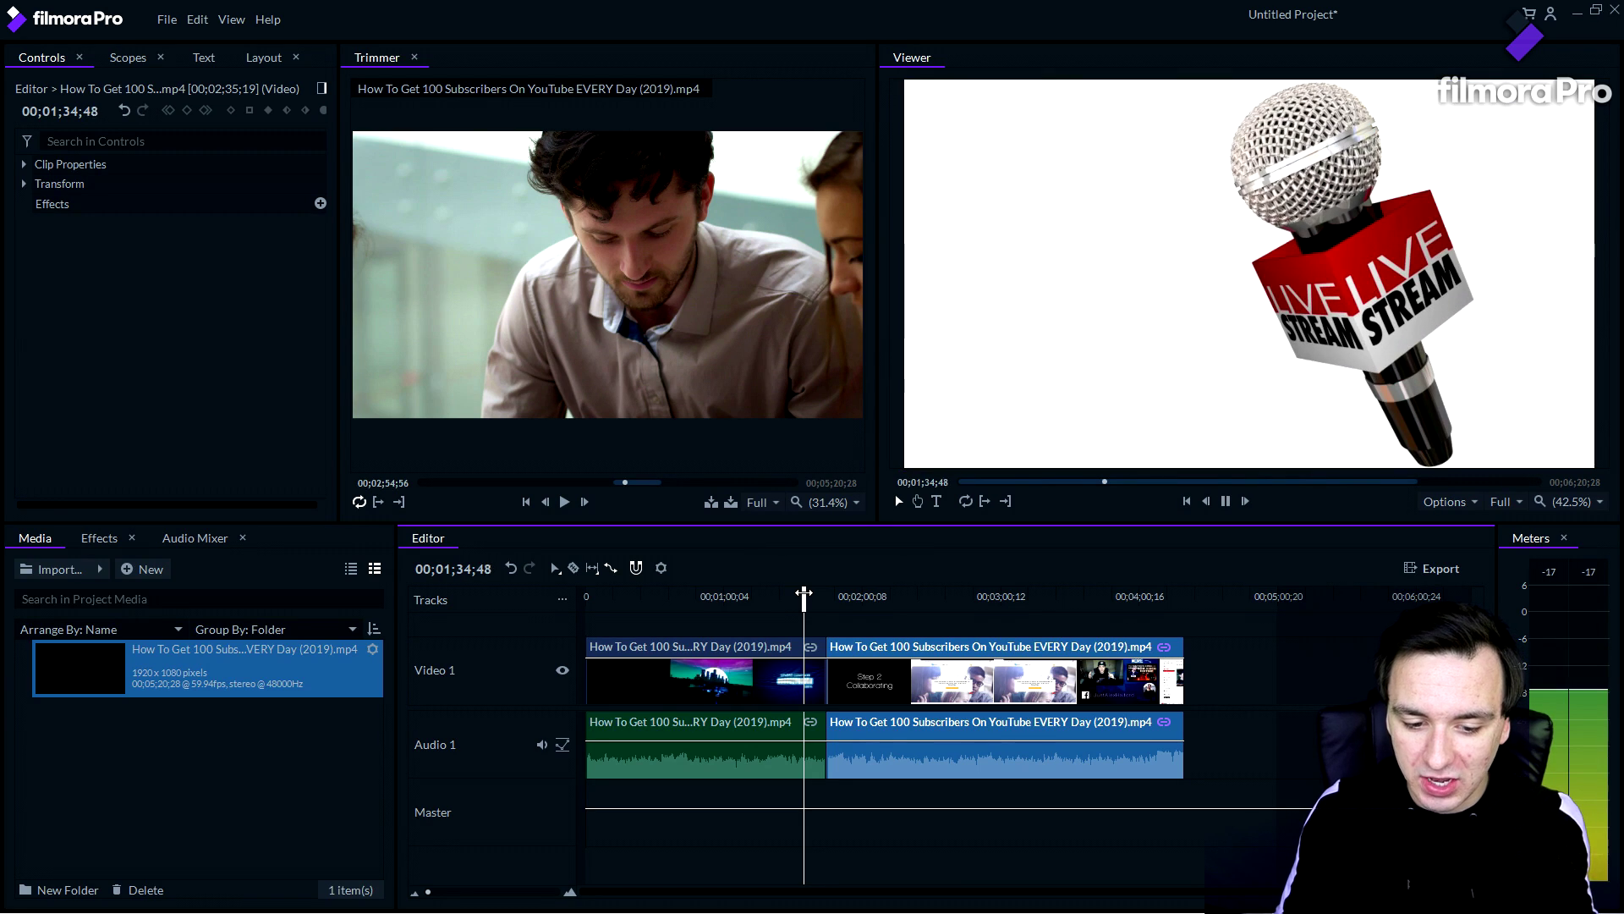
{"action": "key", "text": "space"}
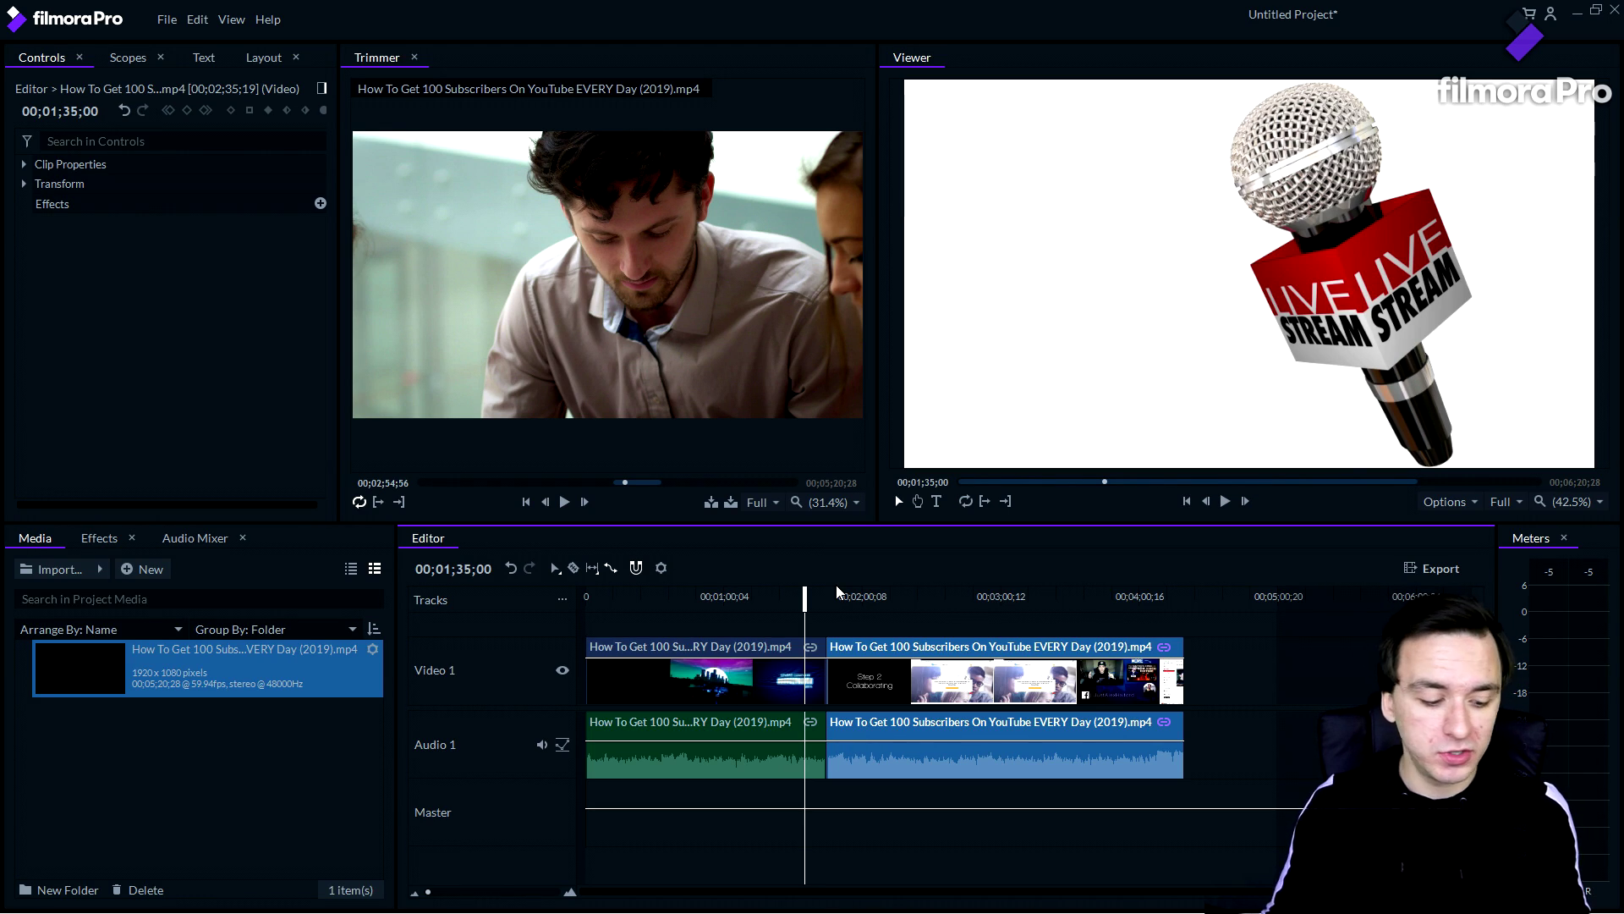
Save the project on the desktop (Bureaublad) under the file name project.
{"action": "key", "text": "ctrl+s"}
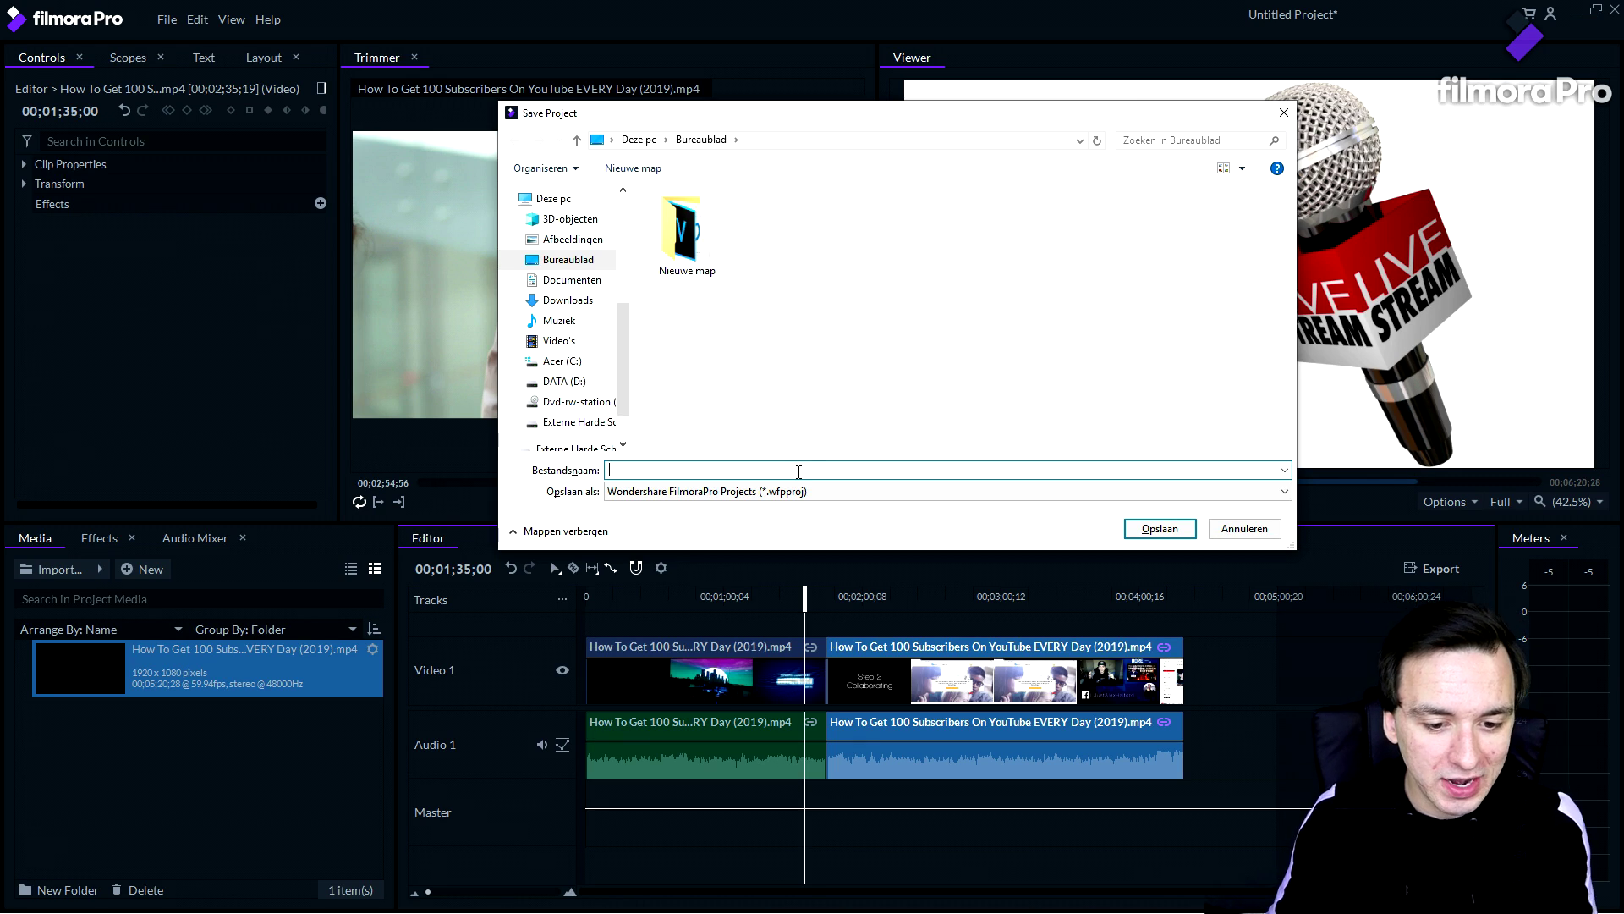
{"action": "type", "text": "projkec"}
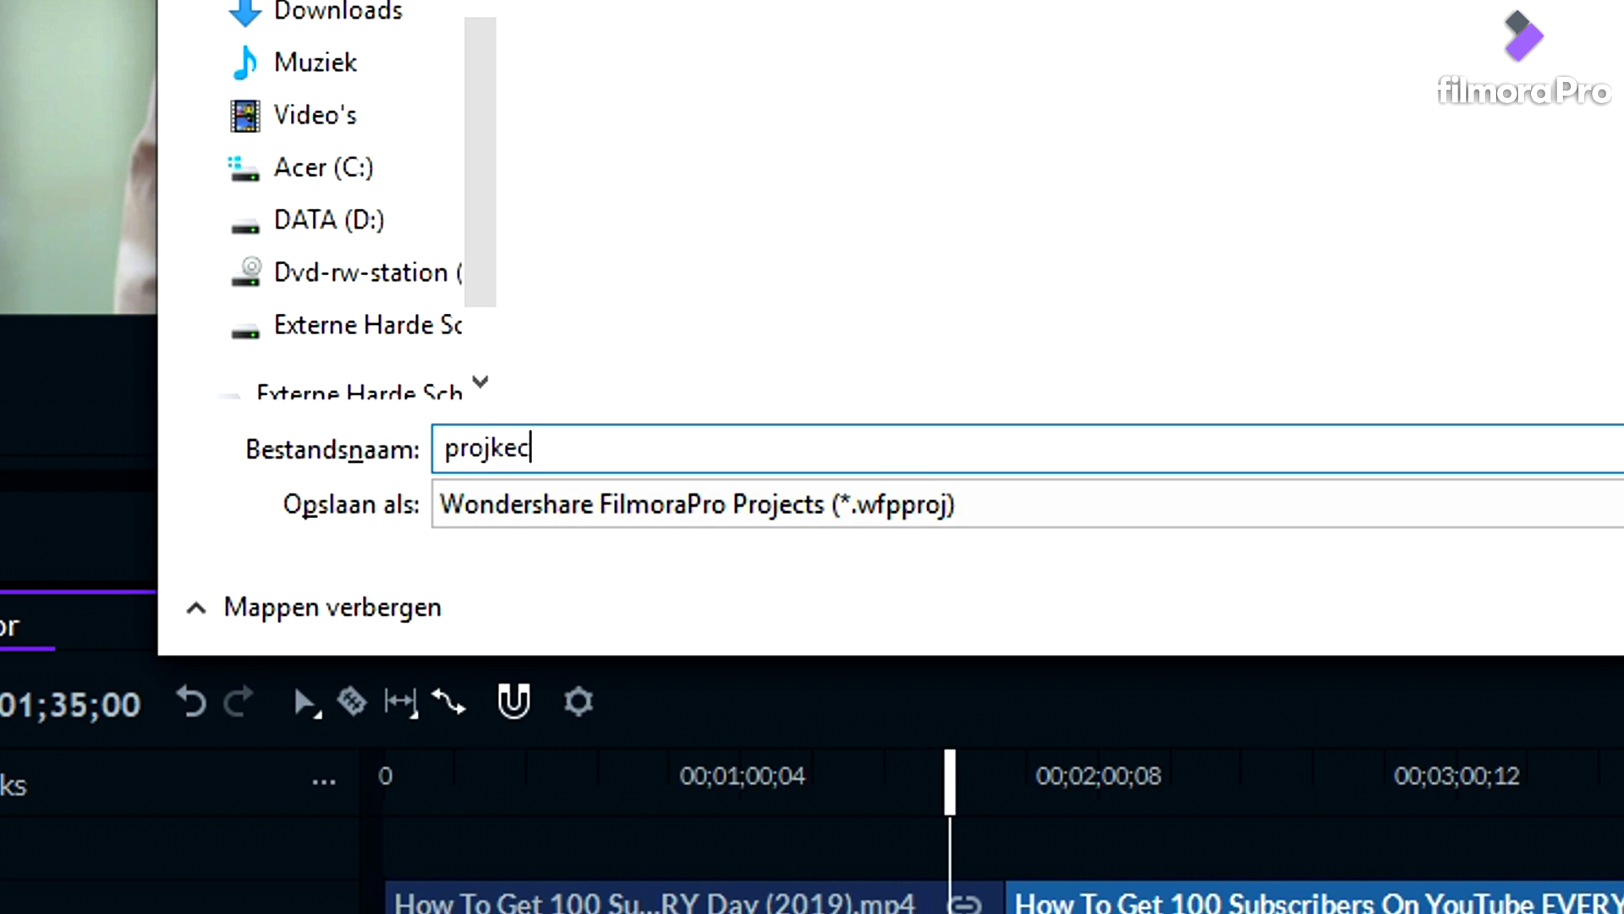
{"action": "key", "text": "BackSpace"}
{"action": "key", "text": "BackSpace"}
{"action": "key", "text": "BackSpace"}
{"action": "type", "text": "ect"}
{"action": "key", "text": "Return"}
View the second clip's frames at 00;02;09;31, 00;02;24;10 and 00;02;35;32, and select the first clip.
{"action": "left_click_drag", "start_coordinate": [950, 777], "coordinate": [1155, 776]}
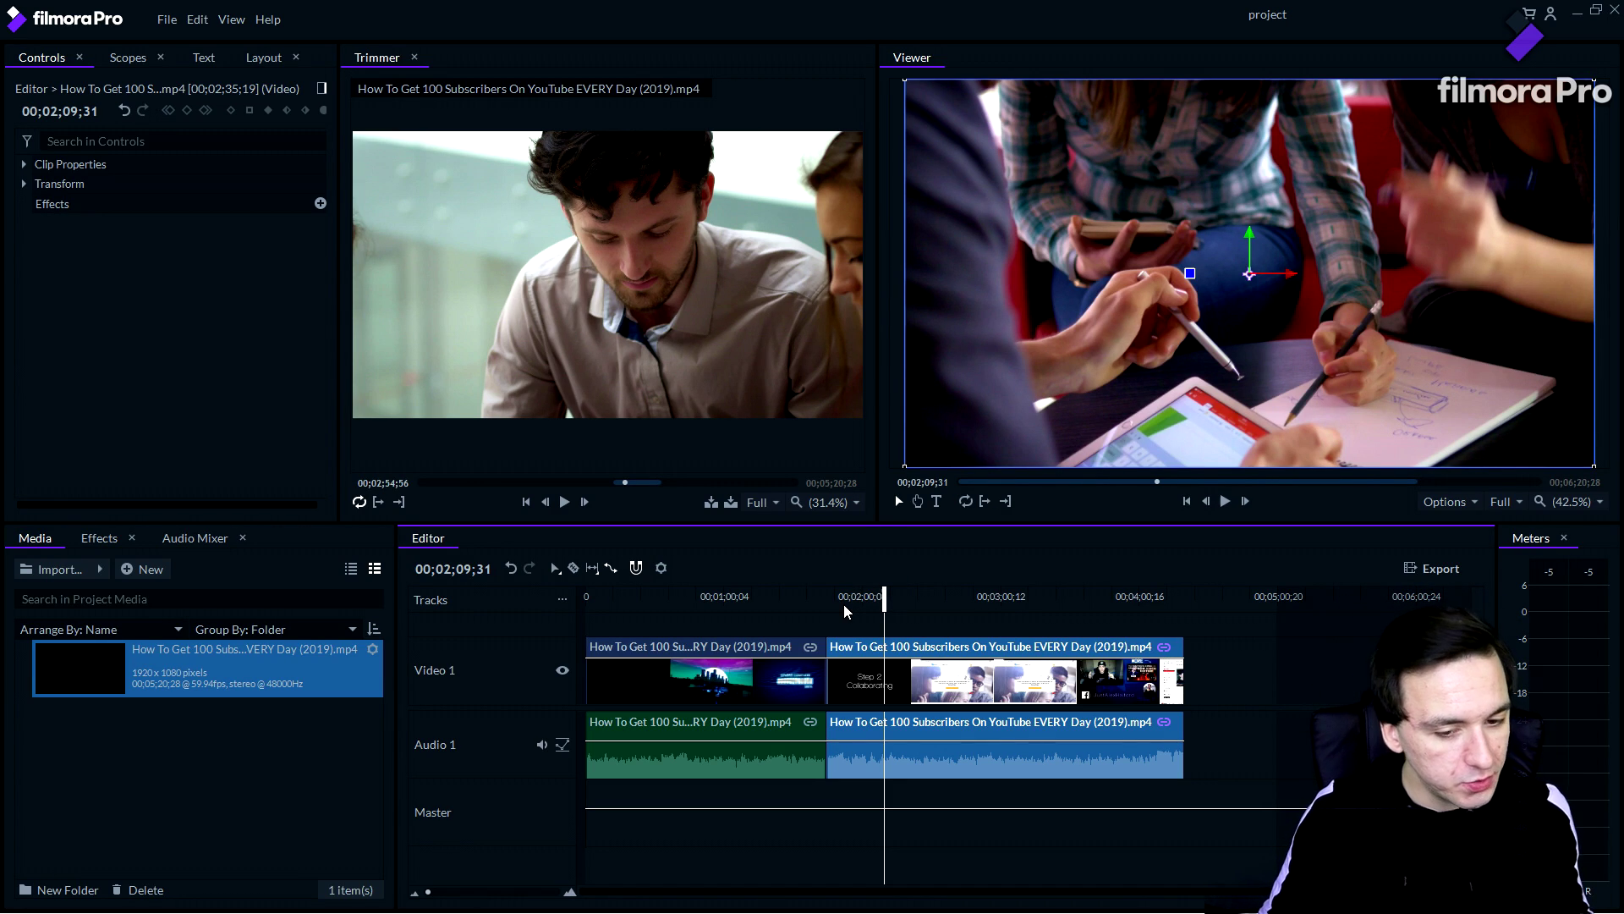
{"action": "mouse_move", "coordinate": [802, 450]}
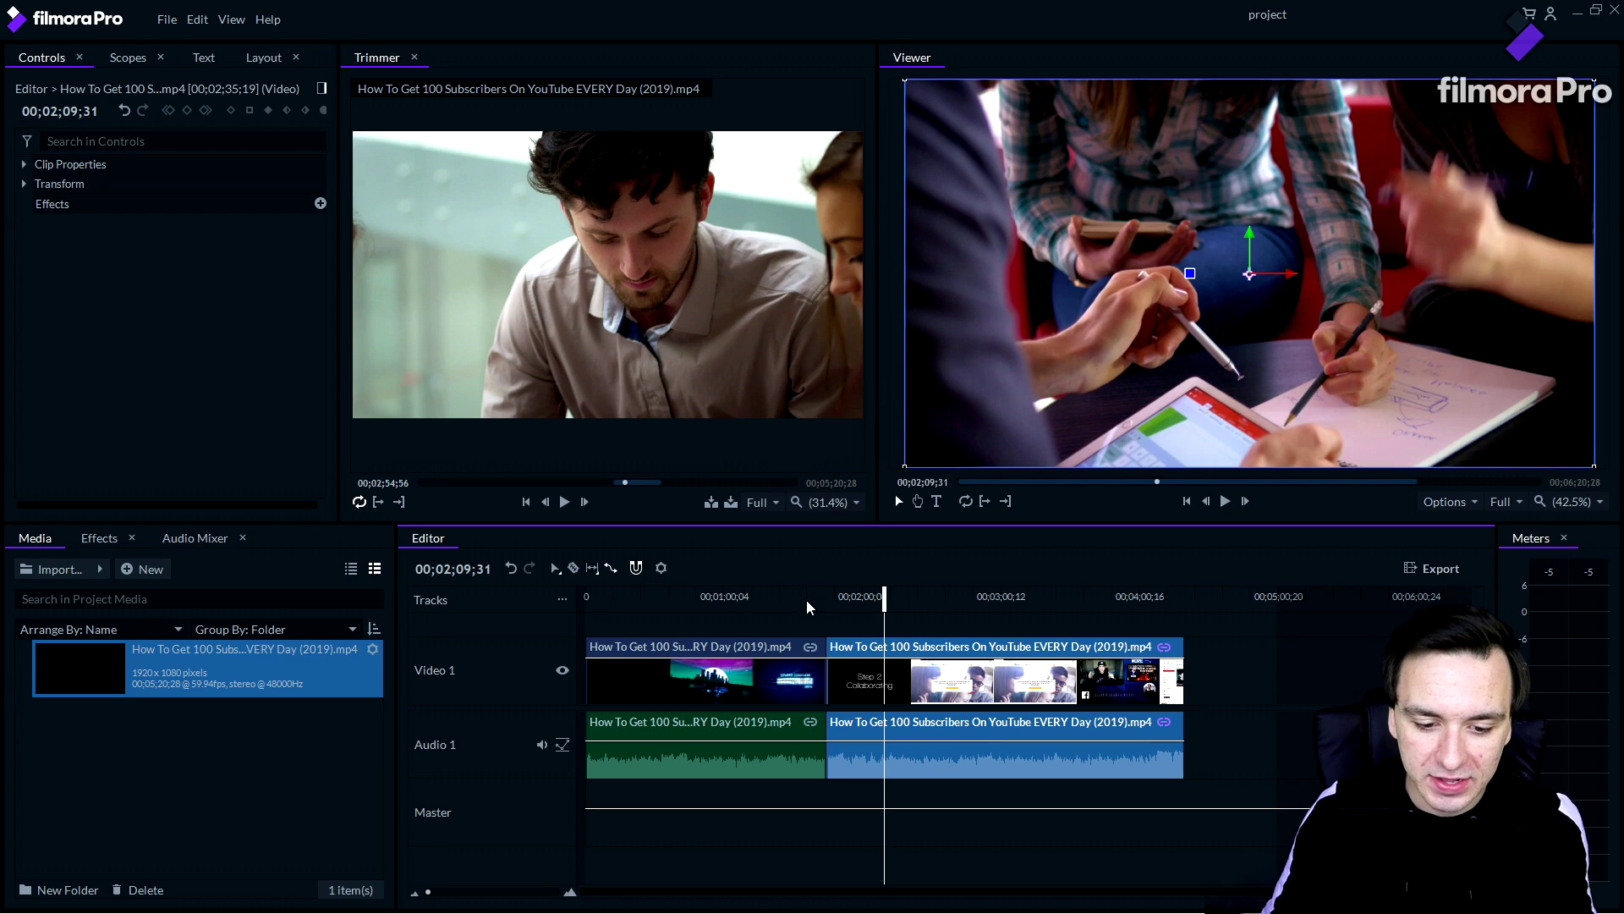
{"action": "left_click_drag", "start_coordinate": [884, 597], "coordinate": [918, 595]}
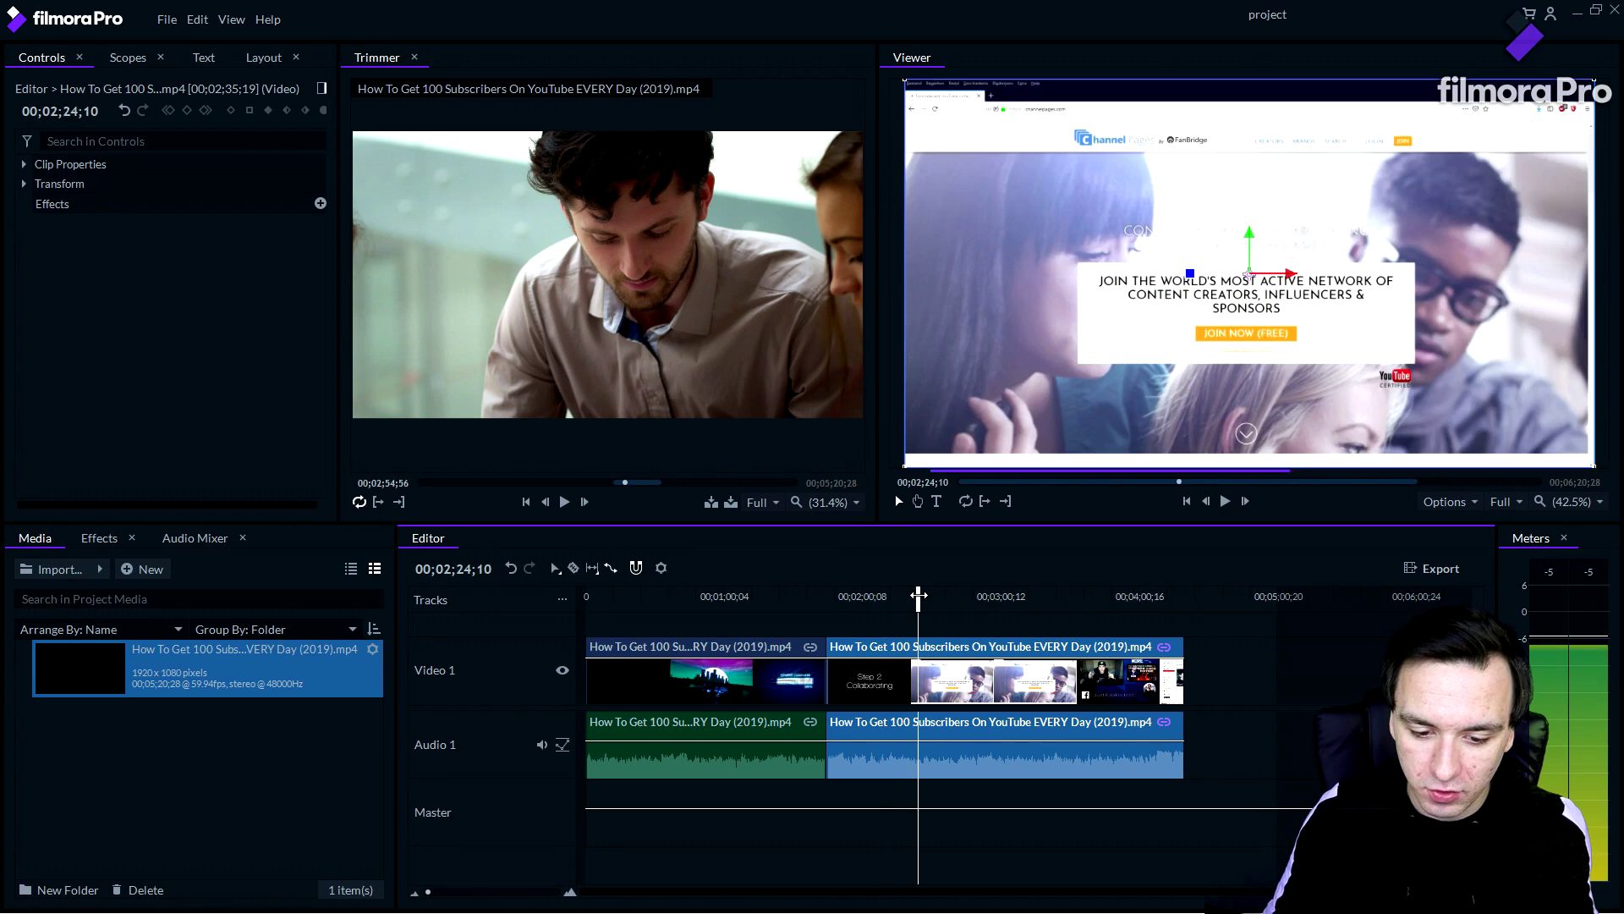
{"action": "left_click", "coordinate": [944, 596]}
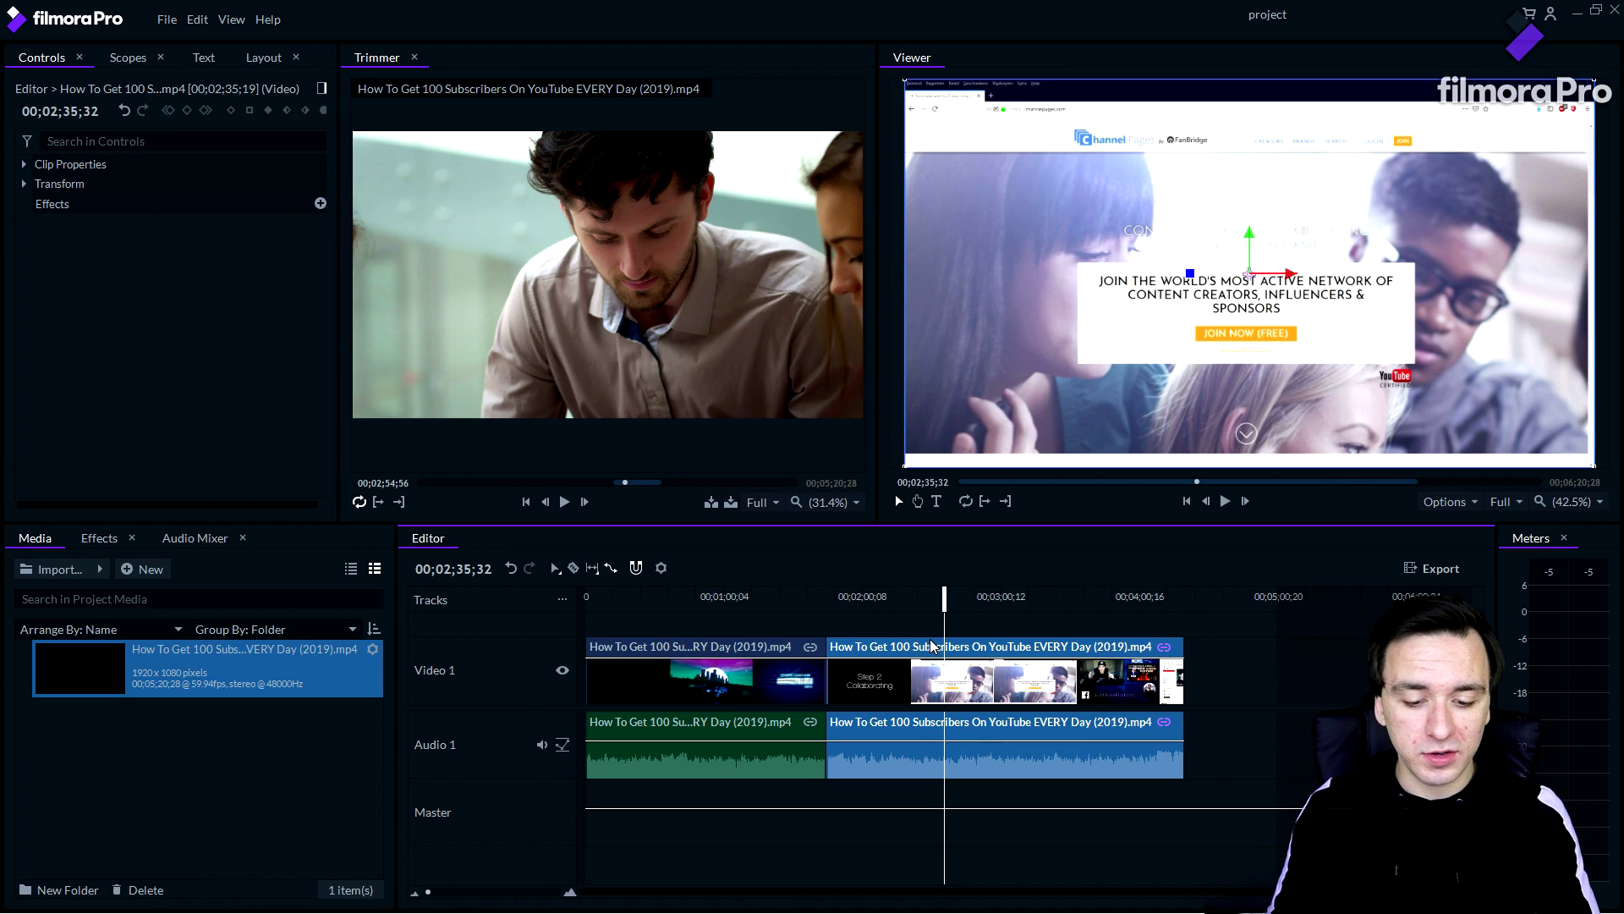
{"action": "left_click", "coordinate": [736, 676]}
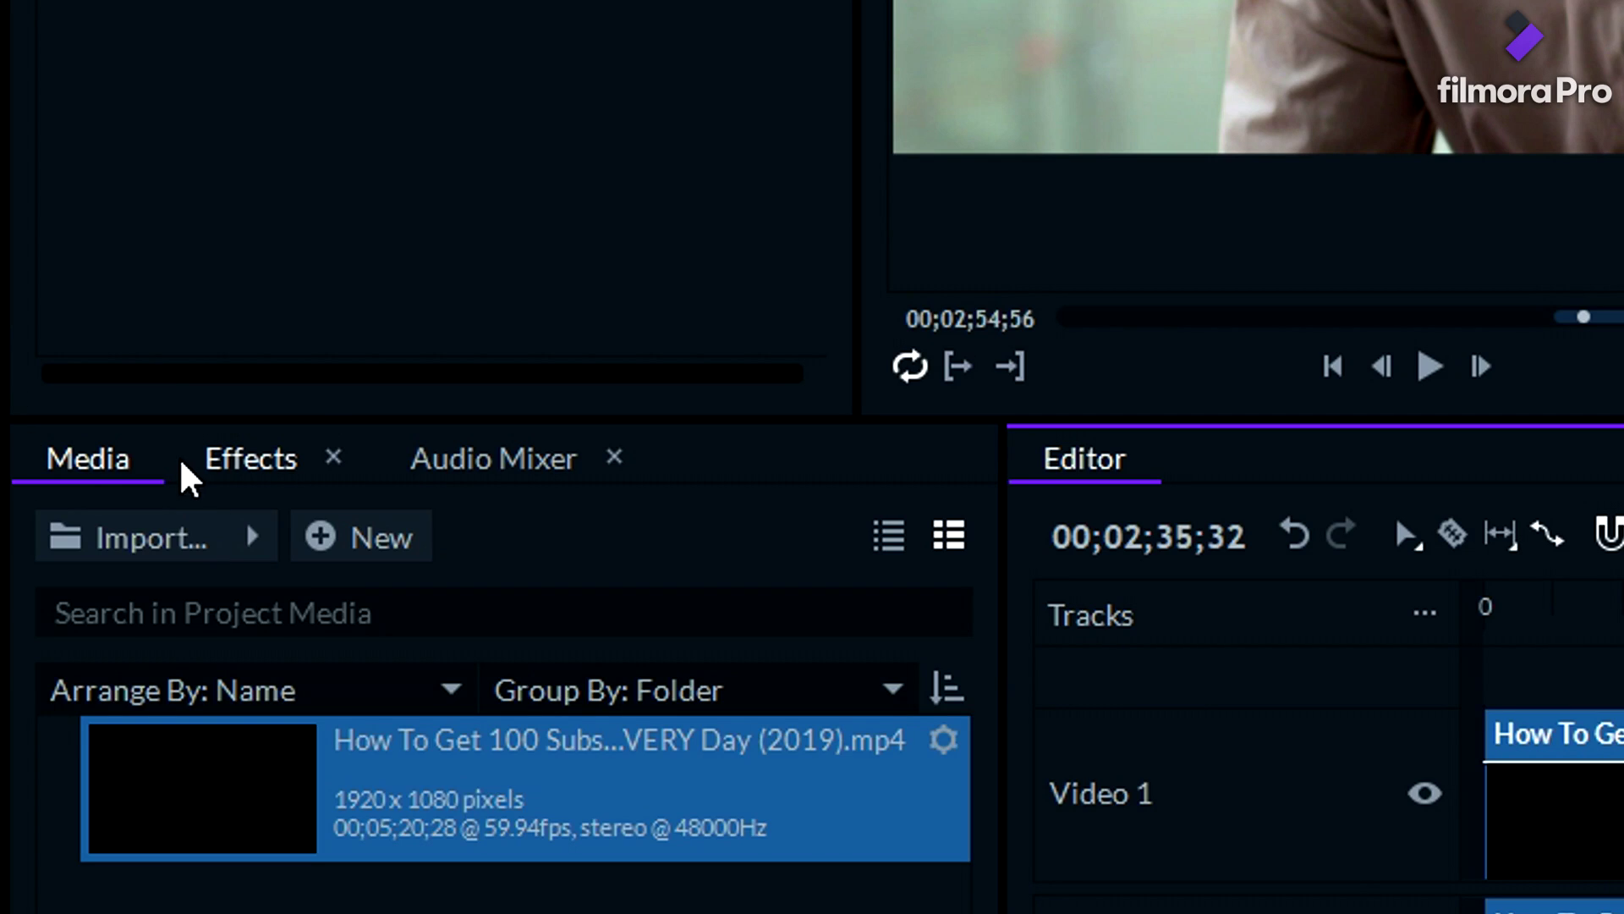
Apply the Auto Color effect from the Color Correction category to the second clip.
{"action": "left_click", "coordinate": [232, 471]}
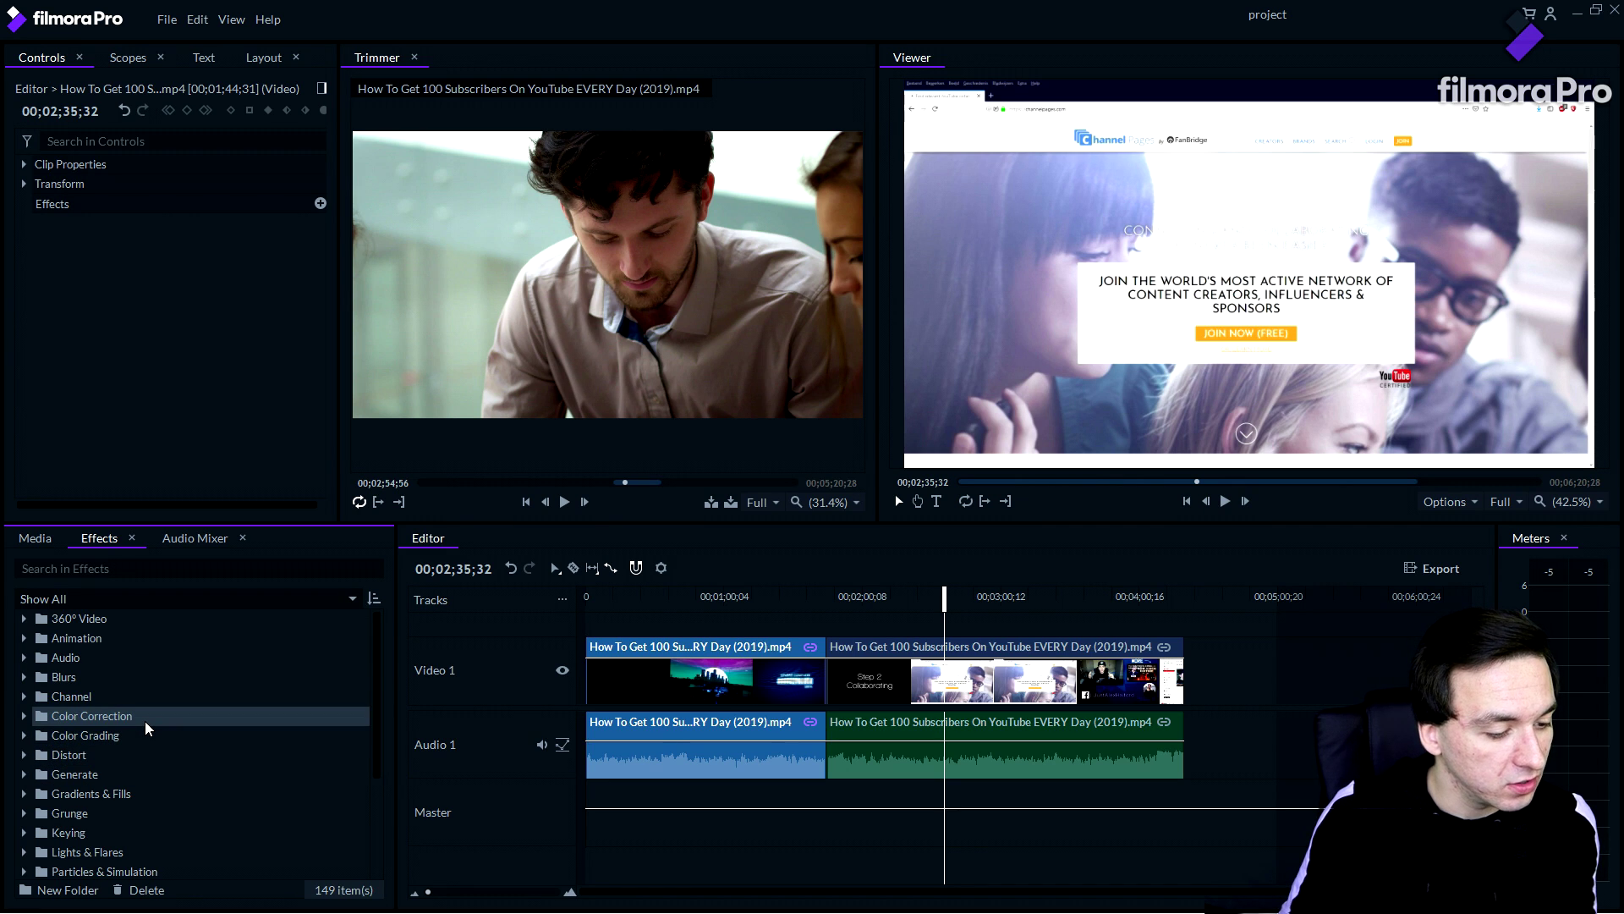
{"action": "left_click", "coordinate": [23, 719]}
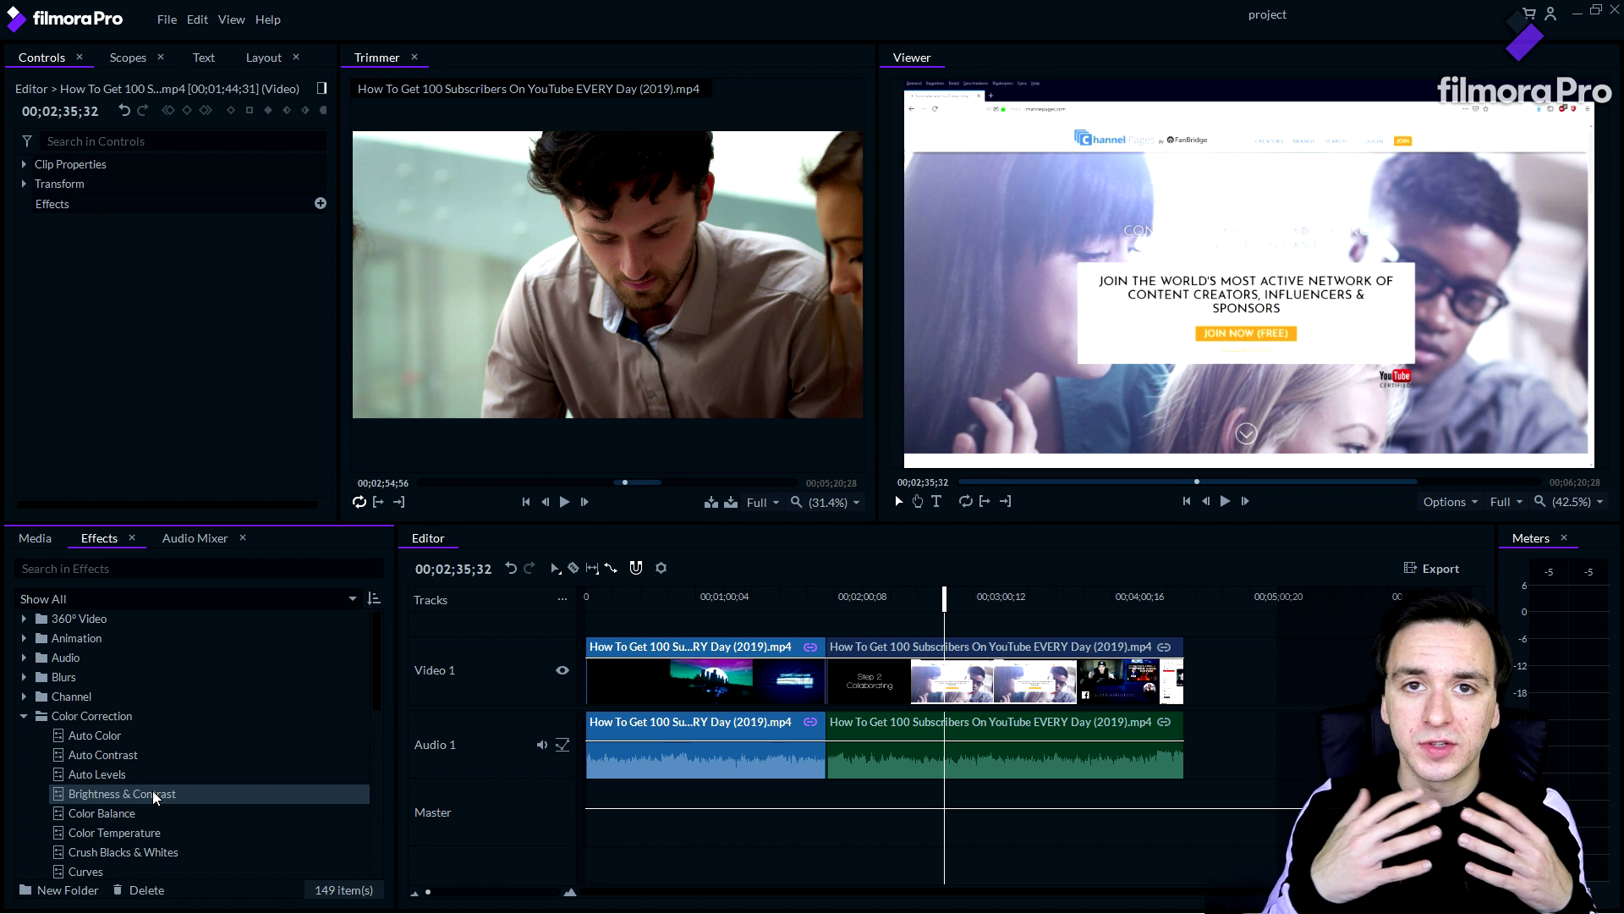
{"action": "left_click", "coordinate": [129, 812]}
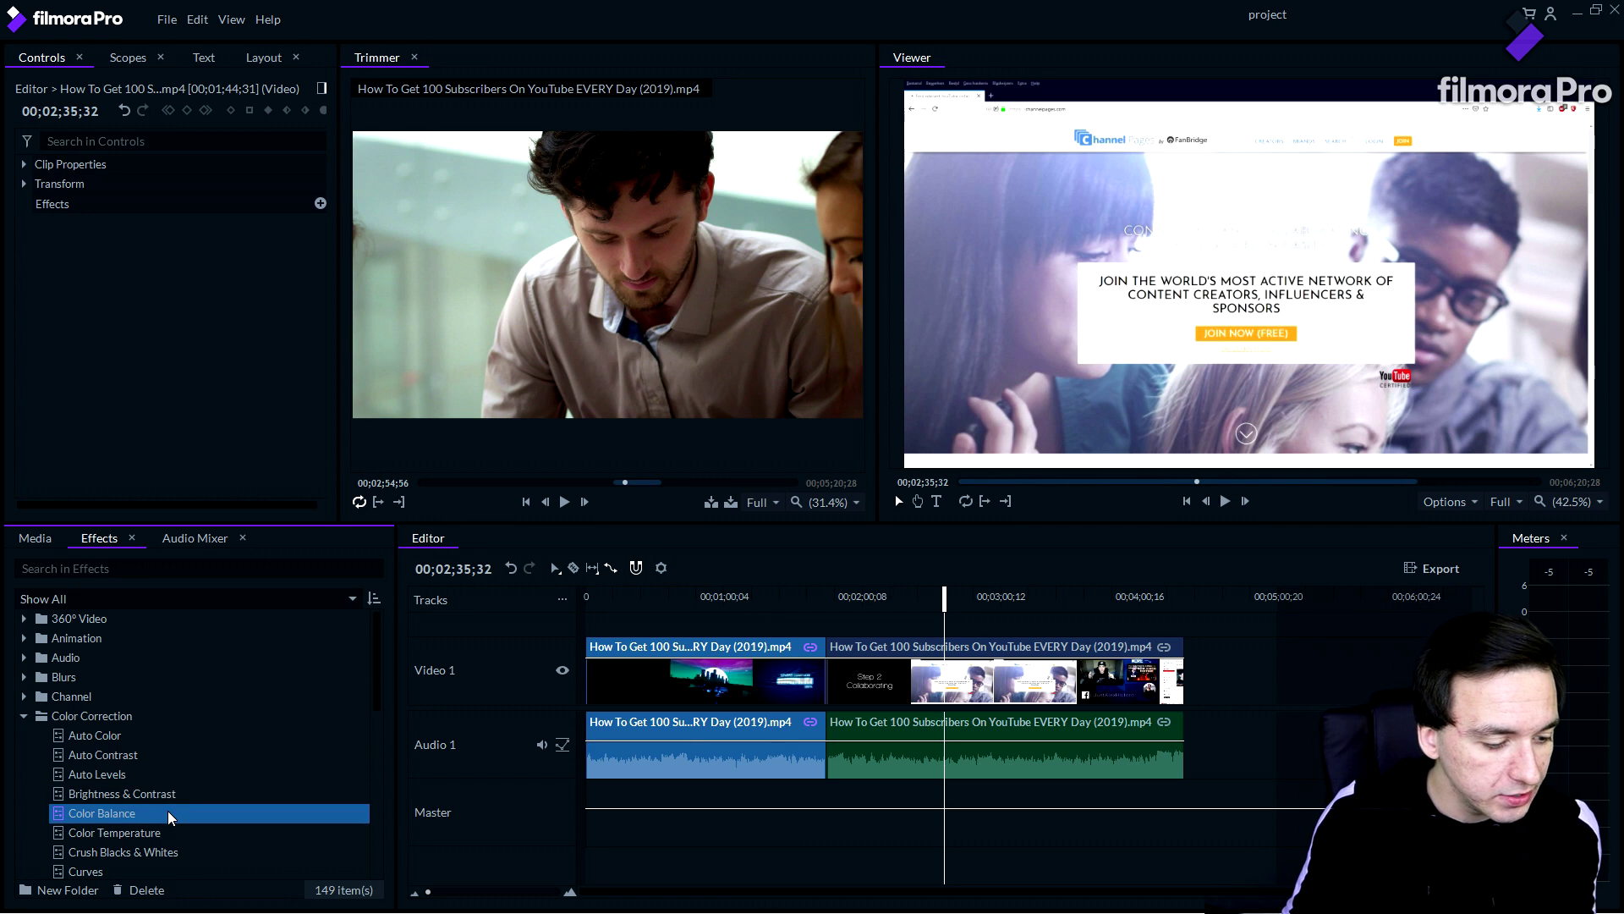
{"action": "left_click", "coordinate": [126, 734]}
{"action": "left_click_drag", "start_coordinate": [94, 734], "coordinate": [847, 687]}
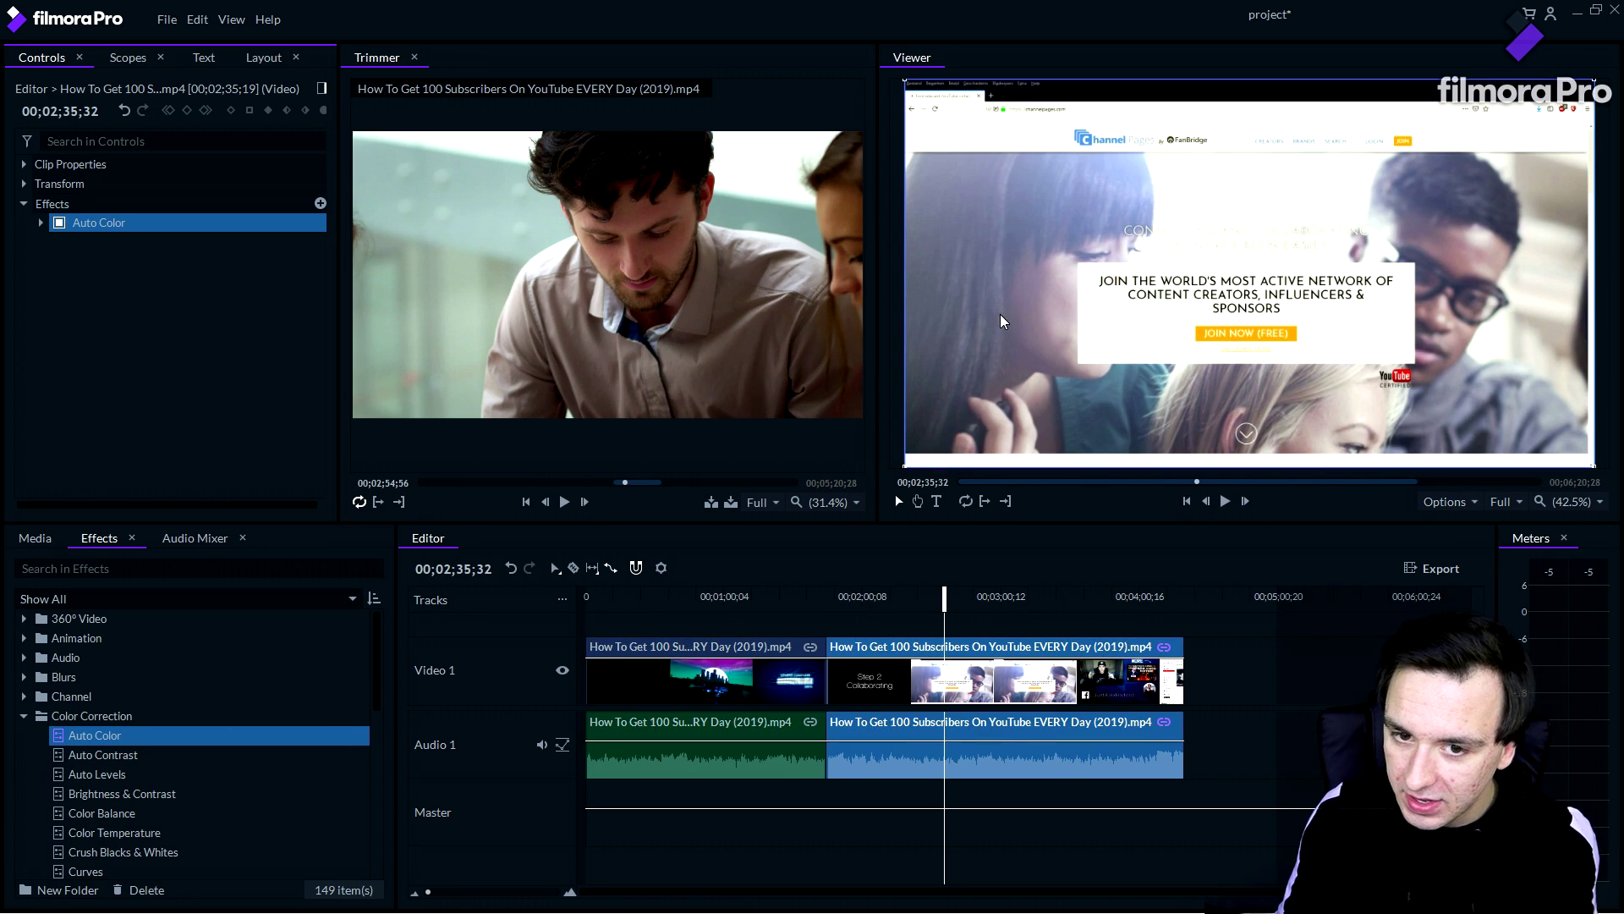
Expand the Auto Color settings, set Threshold to 0.00 %, and select the Select Frame property.
{"action": "double_click", "coordinate": [126, 221]}
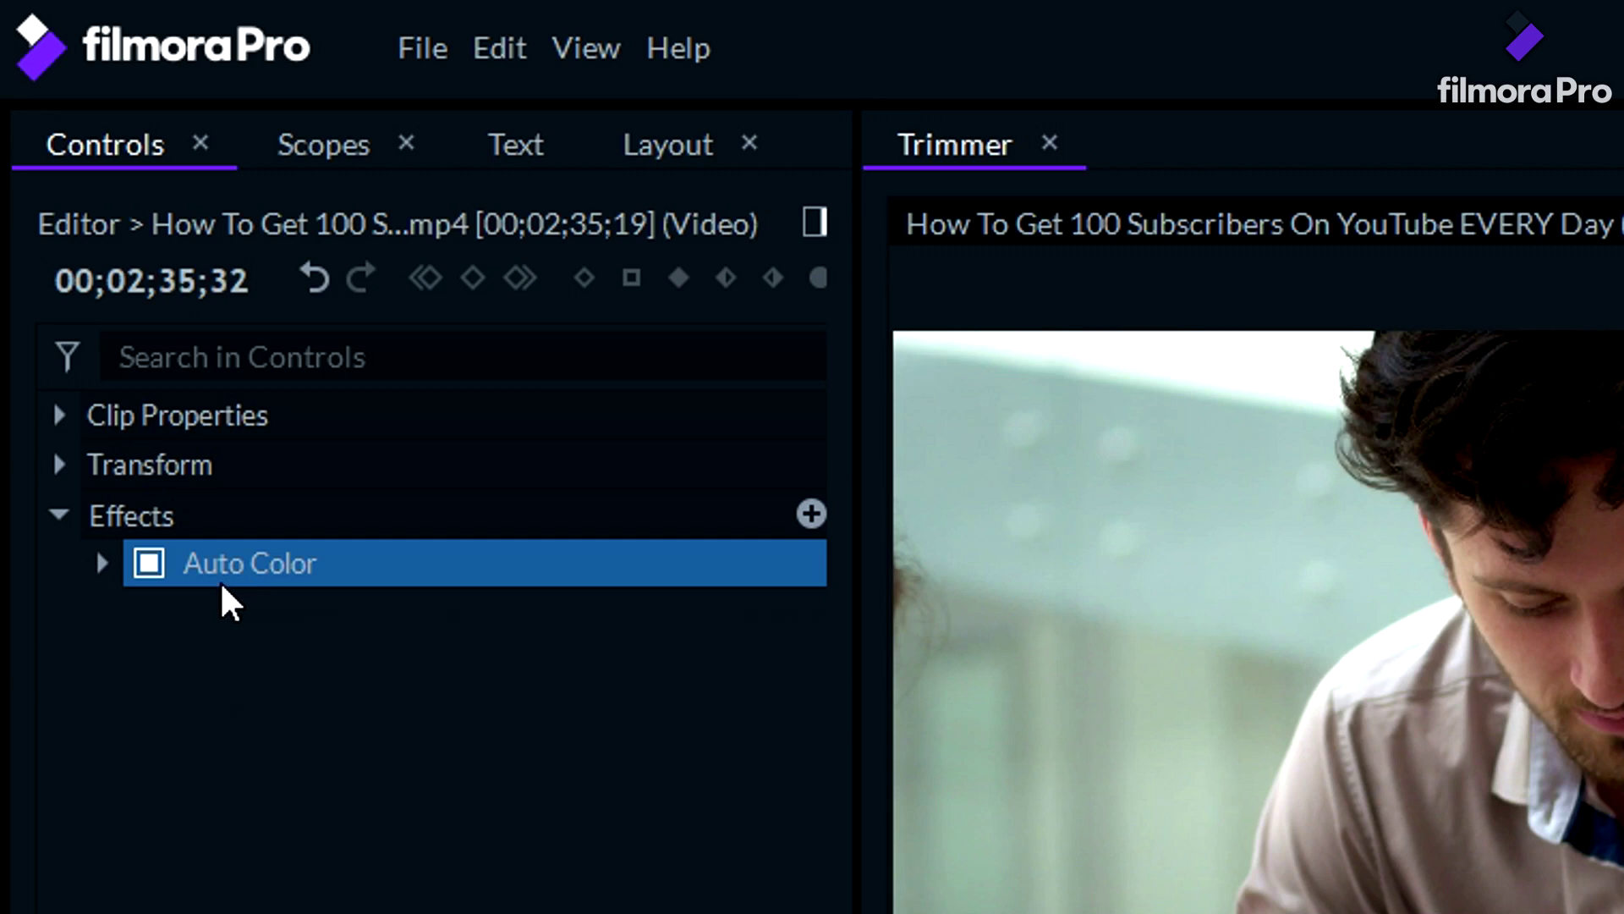
{"action": "left_click", "coordinate": [181, 245]}
{"action": "left_click_drag", "start_coordinate": [462, 626], "coordinate": [642, 637]}
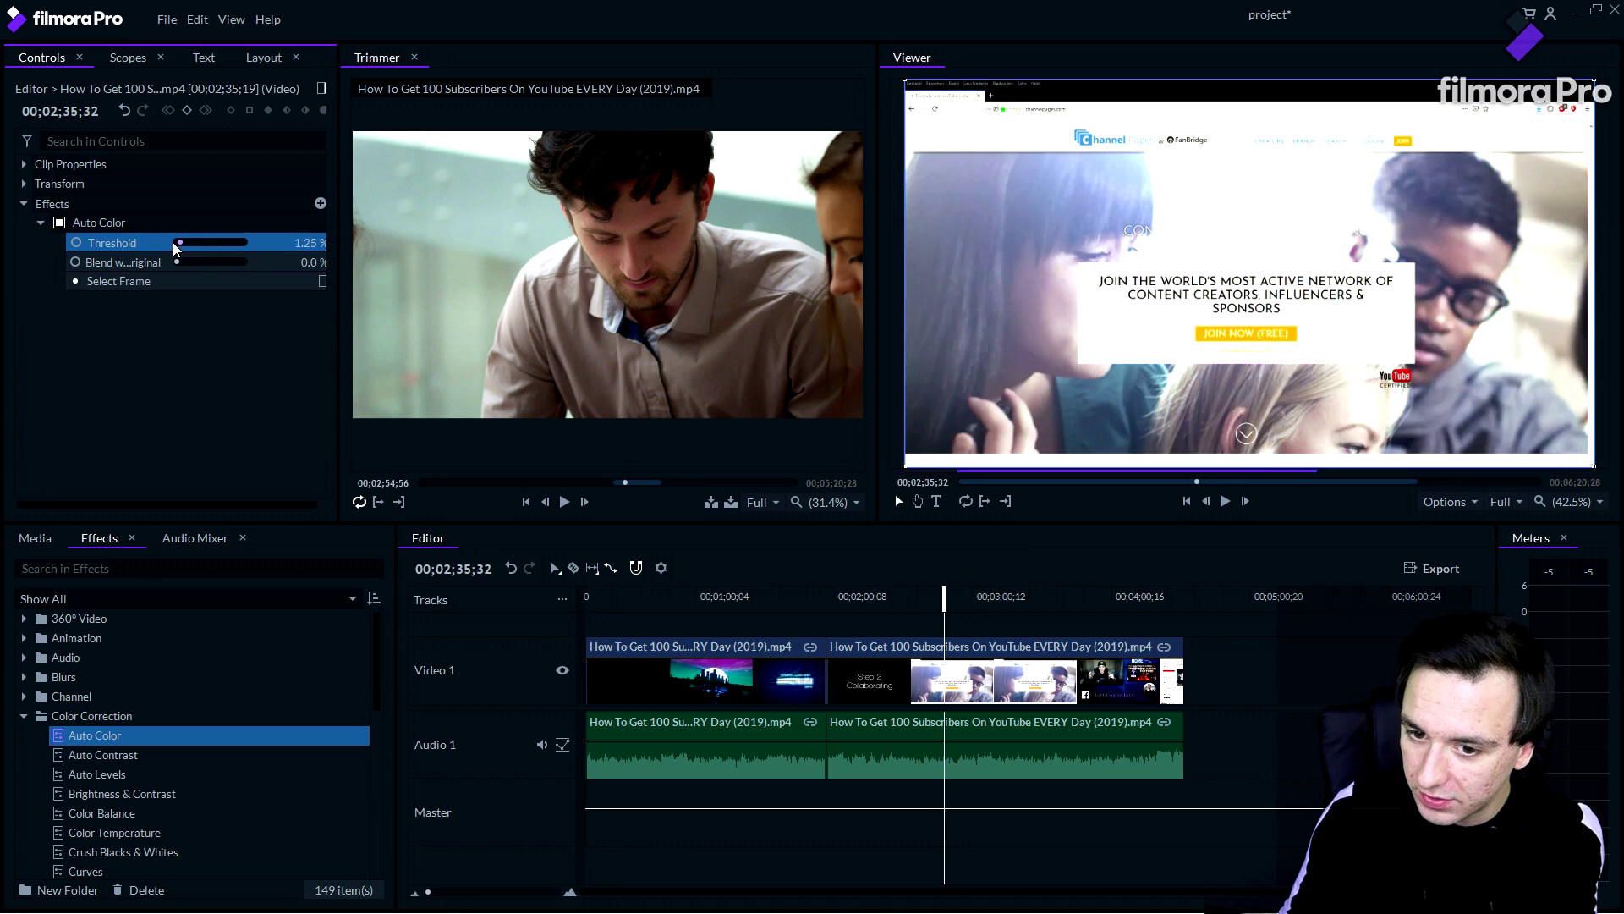
{"action": "left_click", "coordinate": [196, 715]}
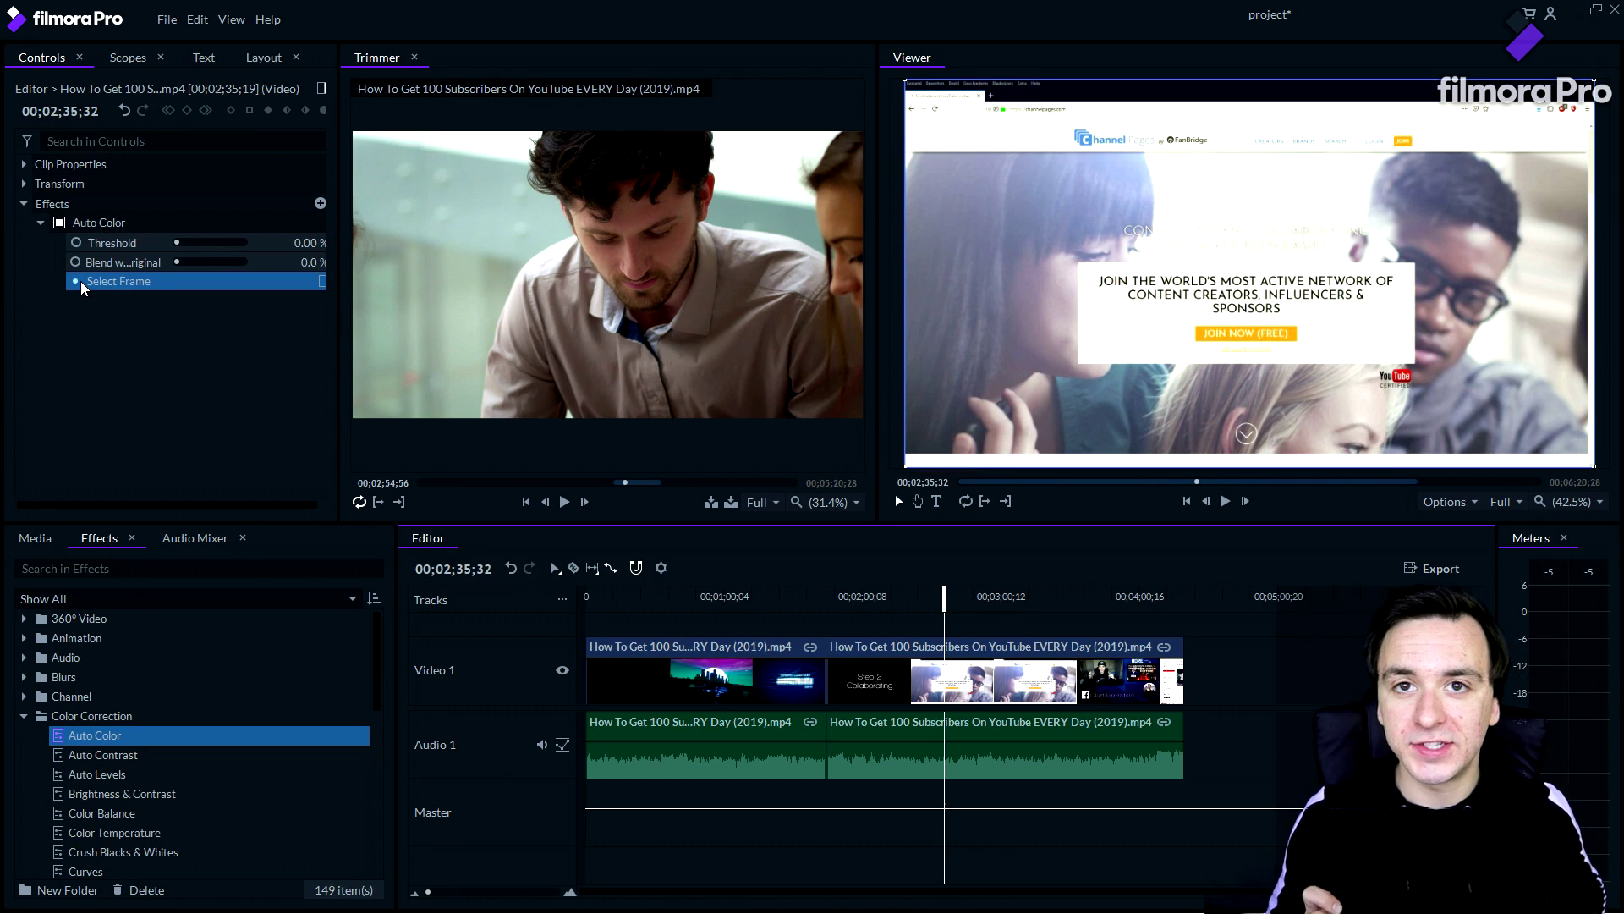
Undo the Auto Color adjustments and remove the effect from the second clip.
{"action": "key", "text": "ctrl+z"}
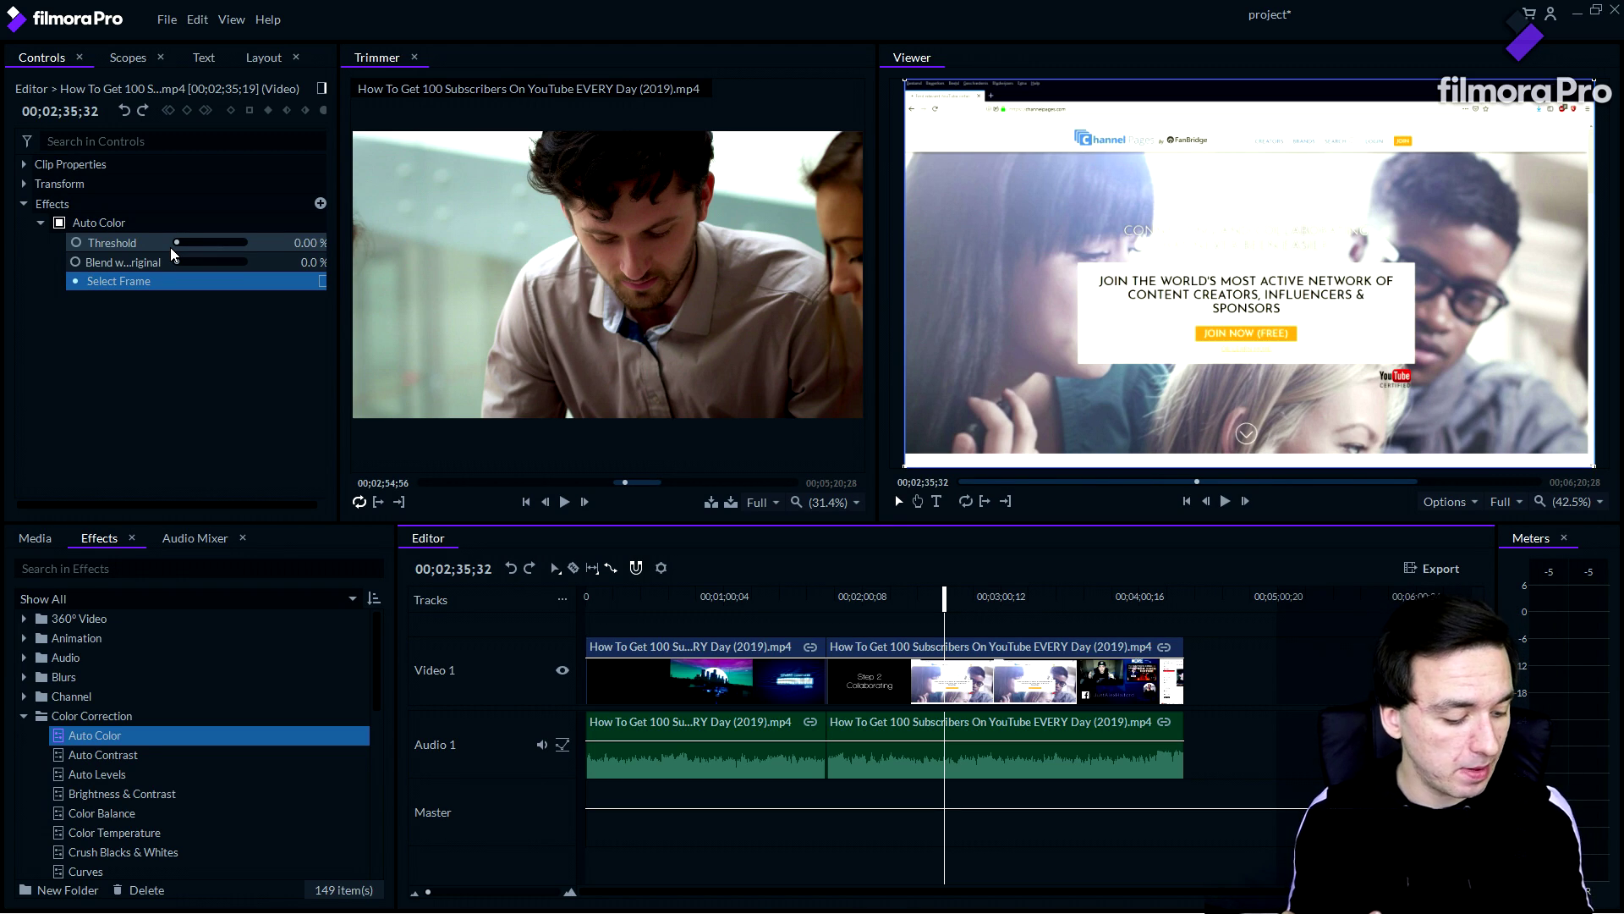
{"action": "key", "text": "Delete"}
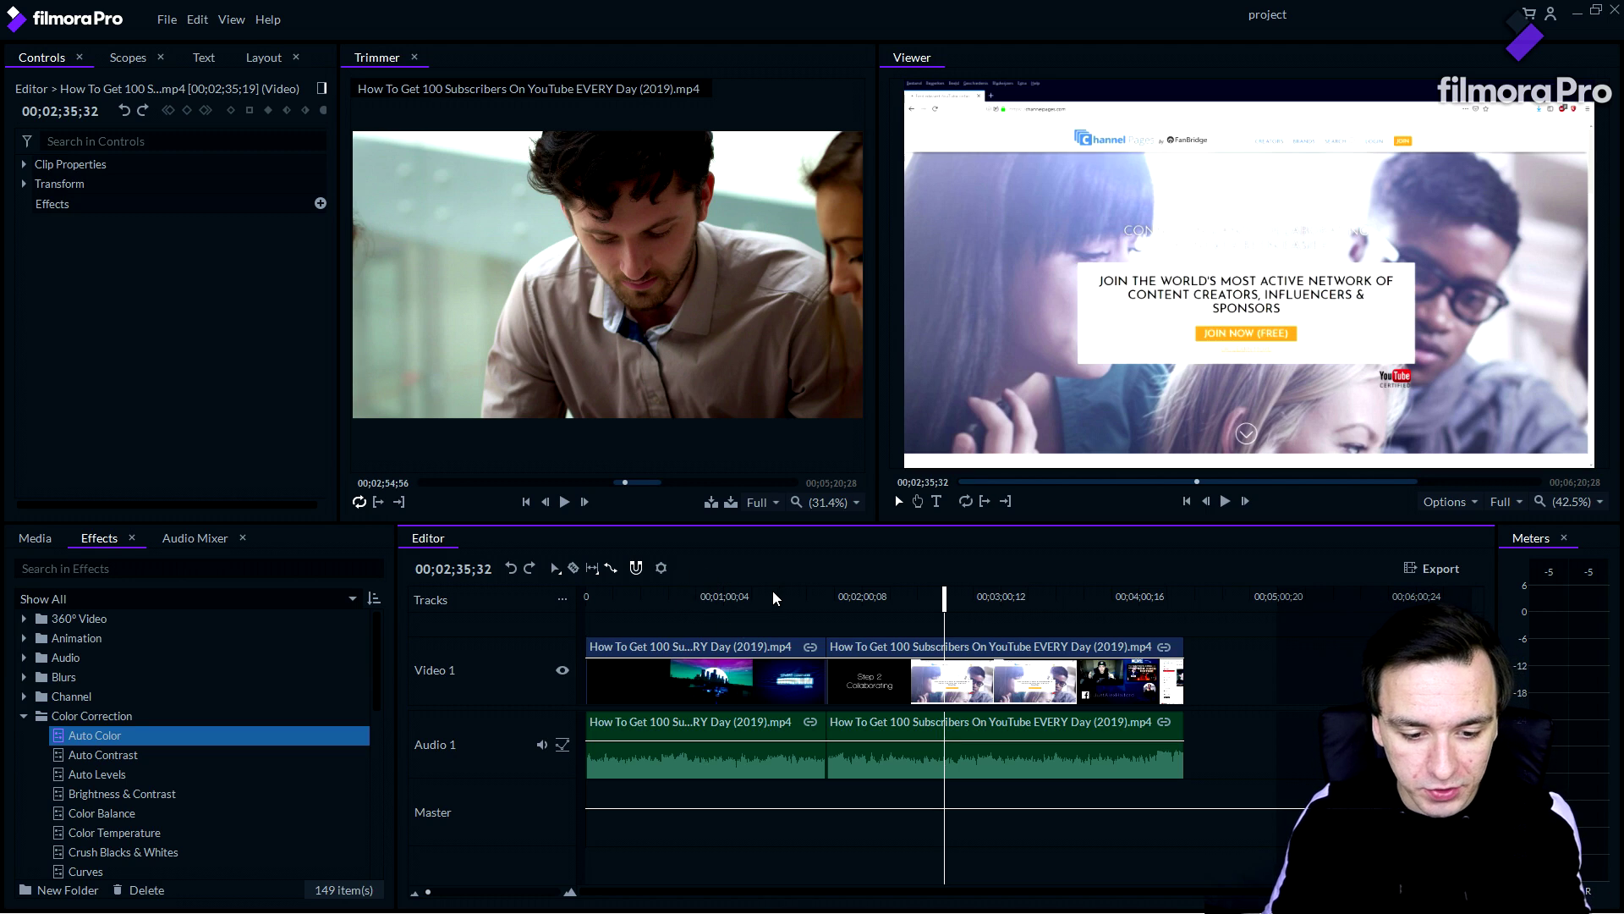
Browse the effect categories, including Color Grading, and open the Dissolve folder under Transitions - Video.
{"action": "left_click", "coordinate": [24, 717]}
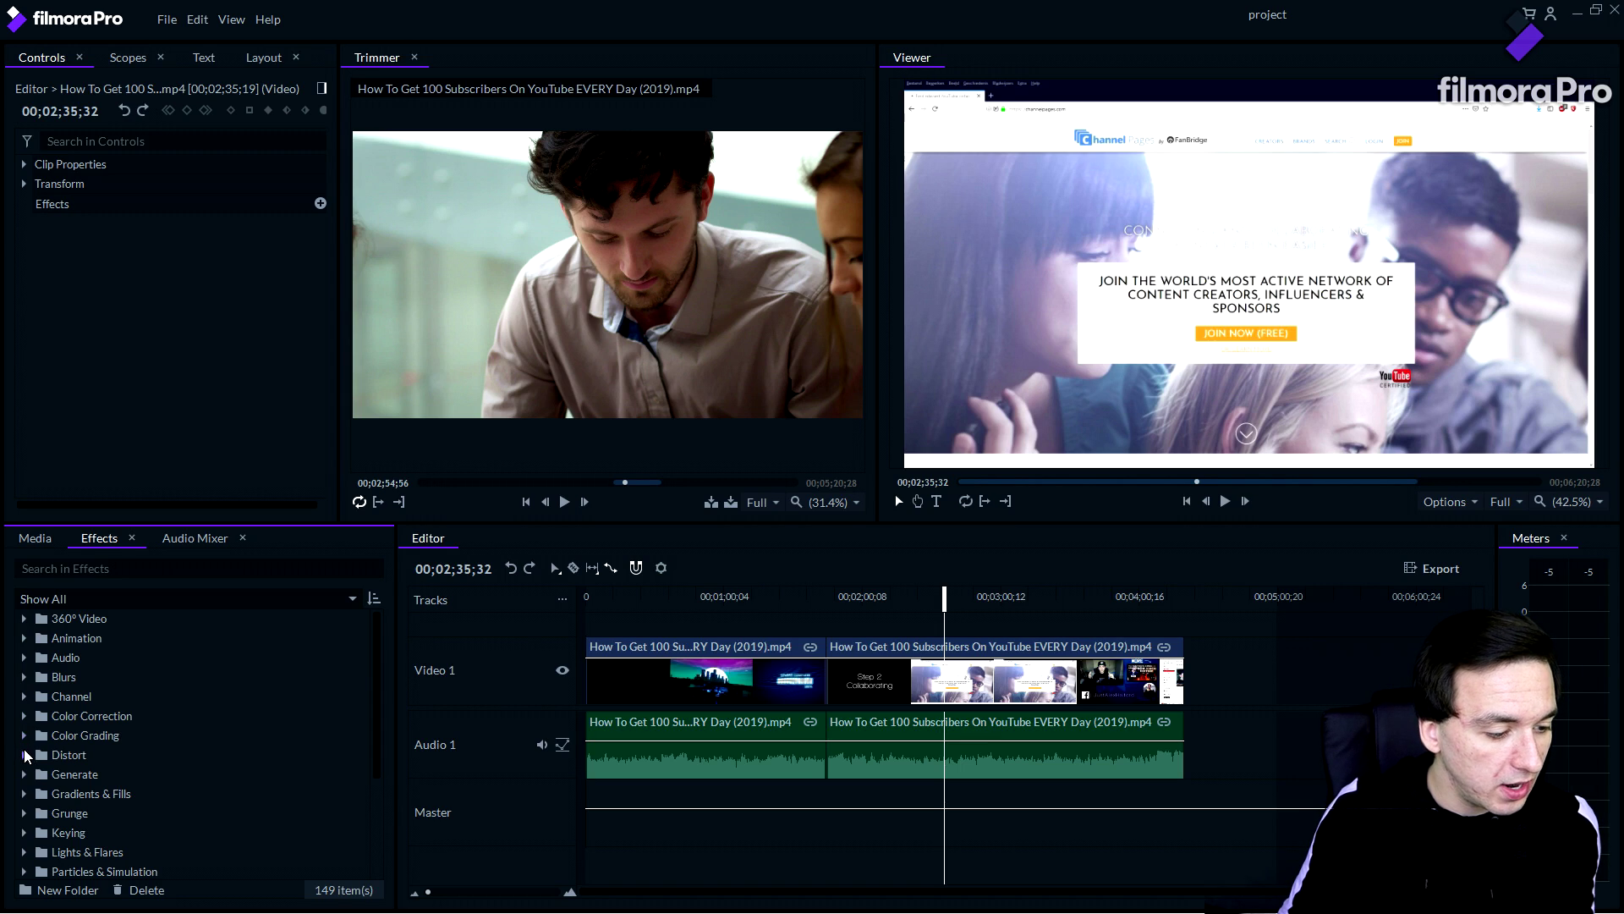
{"action": "left_click", "coordinate": [24, 736]}
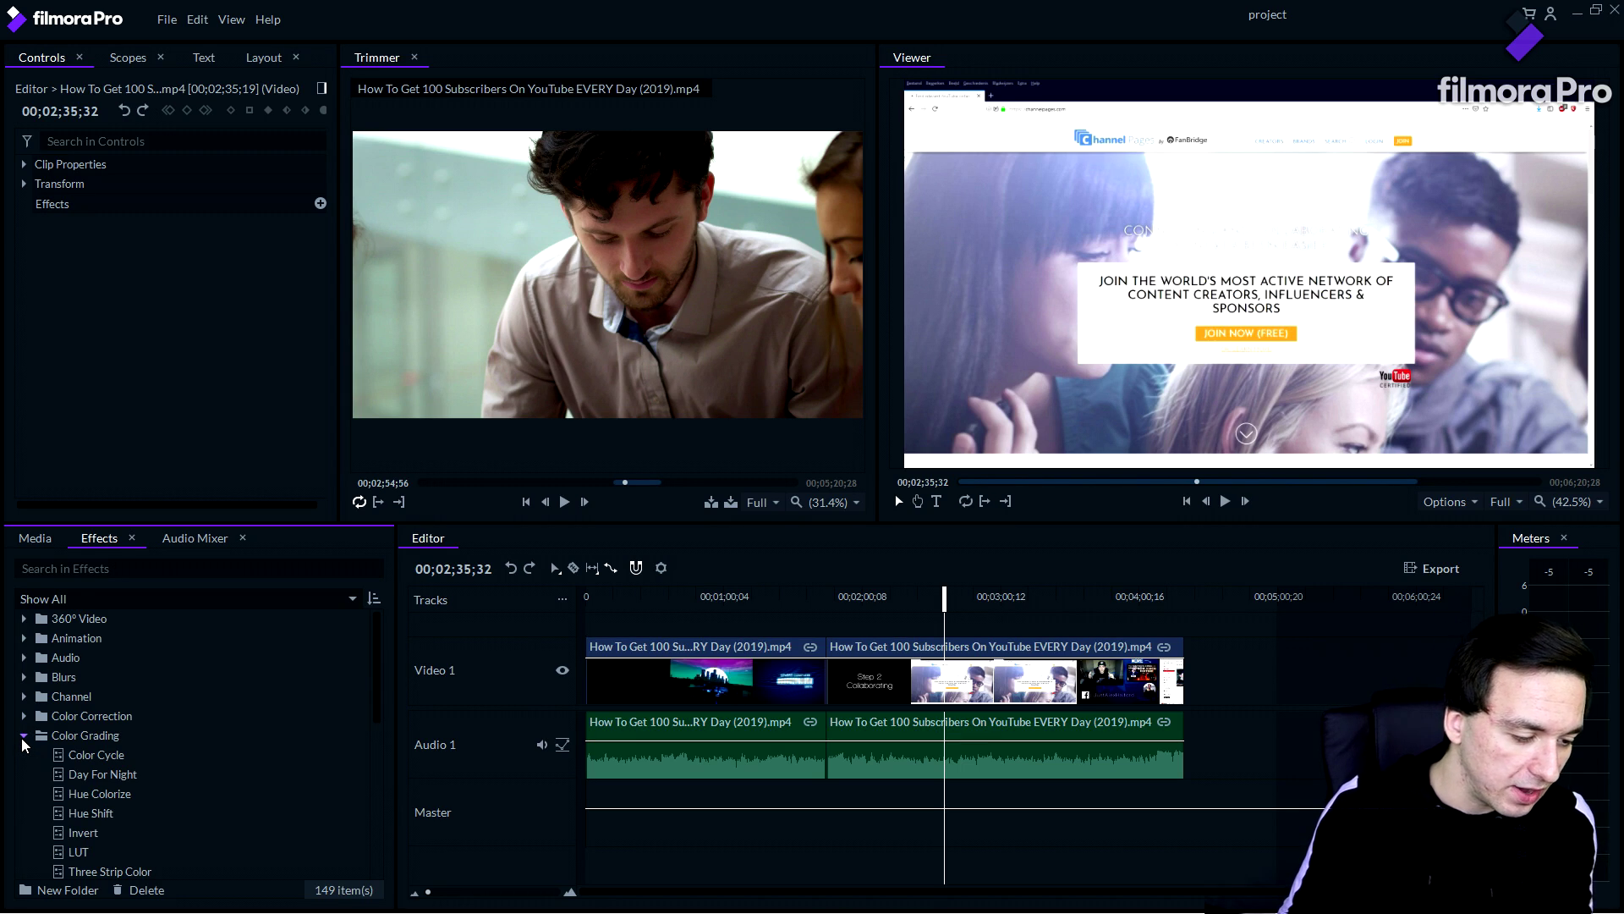
{"action": "left_click", "coordinate": [23, 736]}
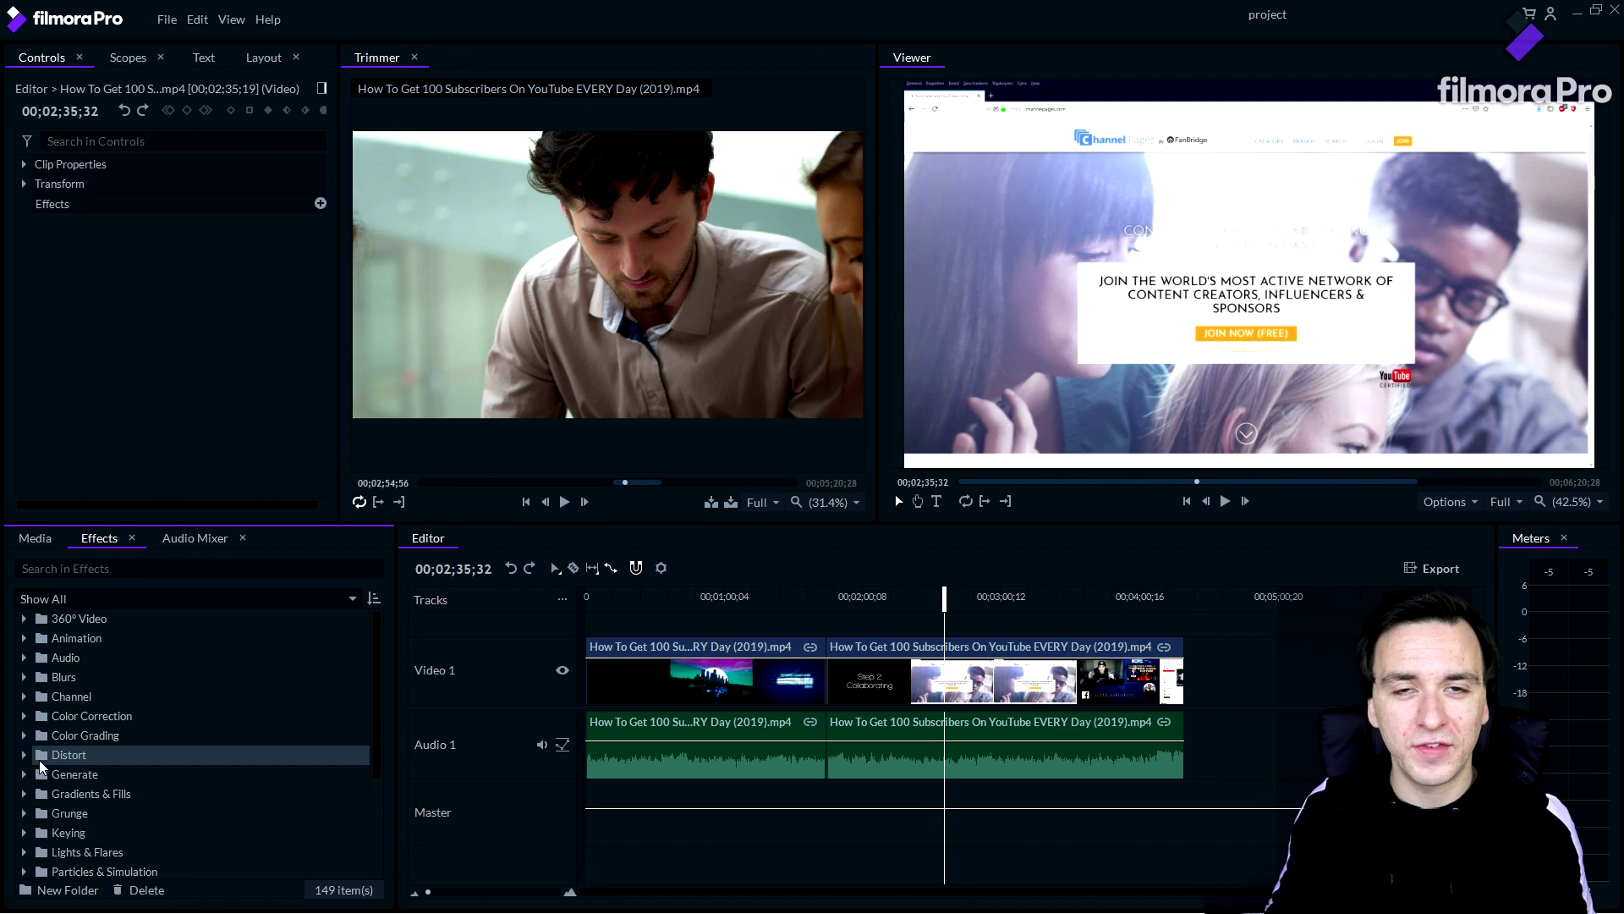
{"action": "scroll", "coordinate": [124, 739], "scroll_direction": "down", "scroll_amount": 3}
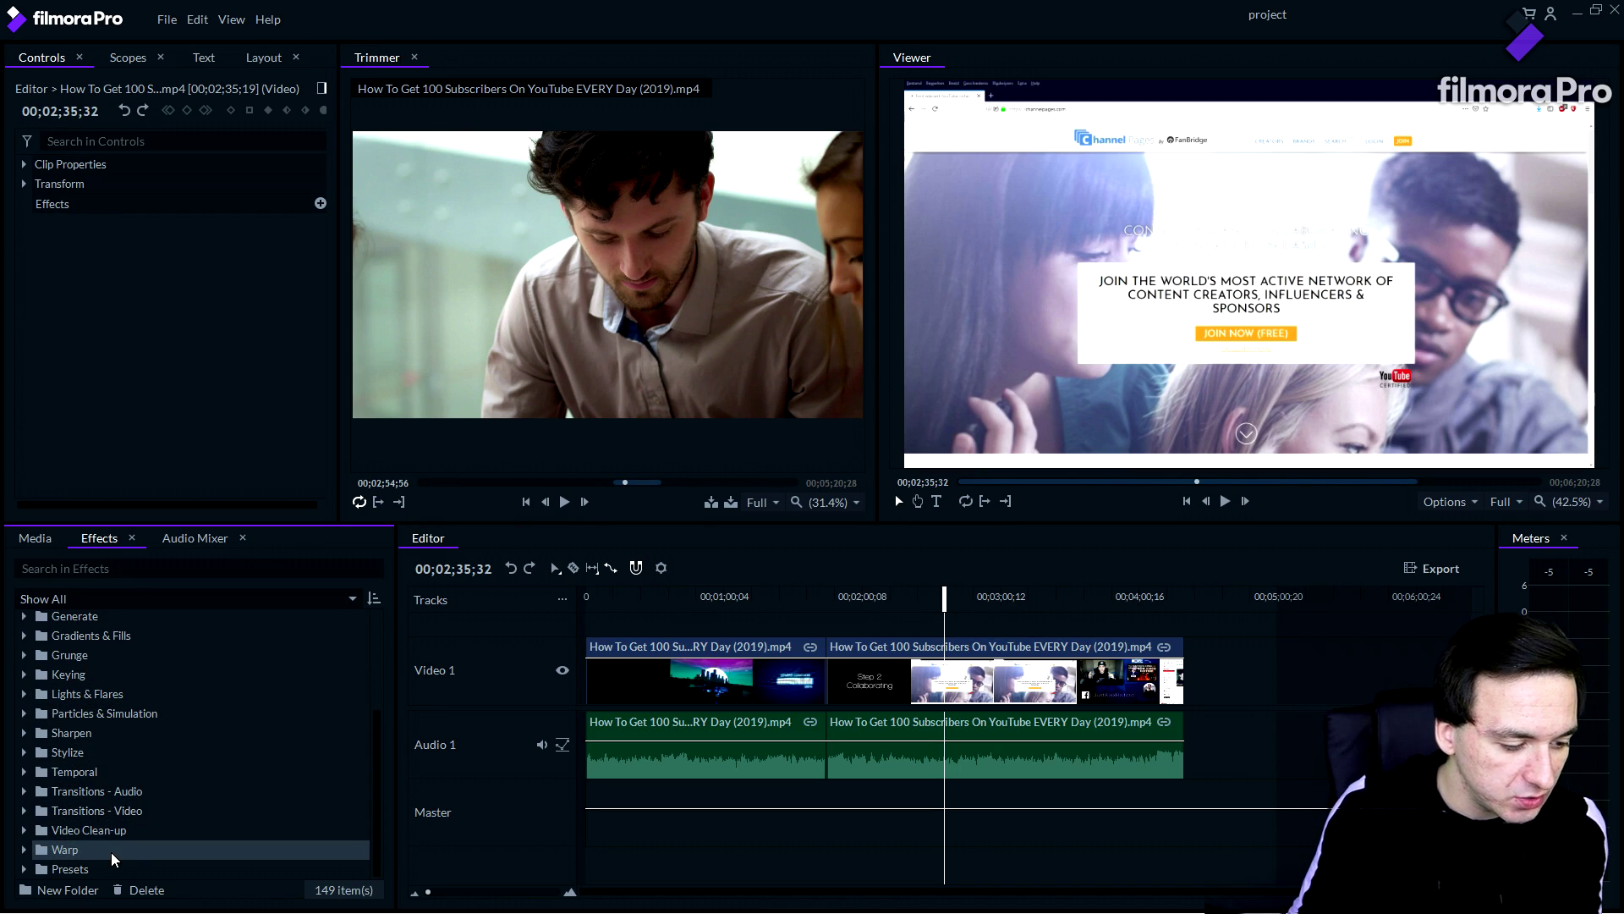
{"action": "double_click", "coordinate": [151, 812]}
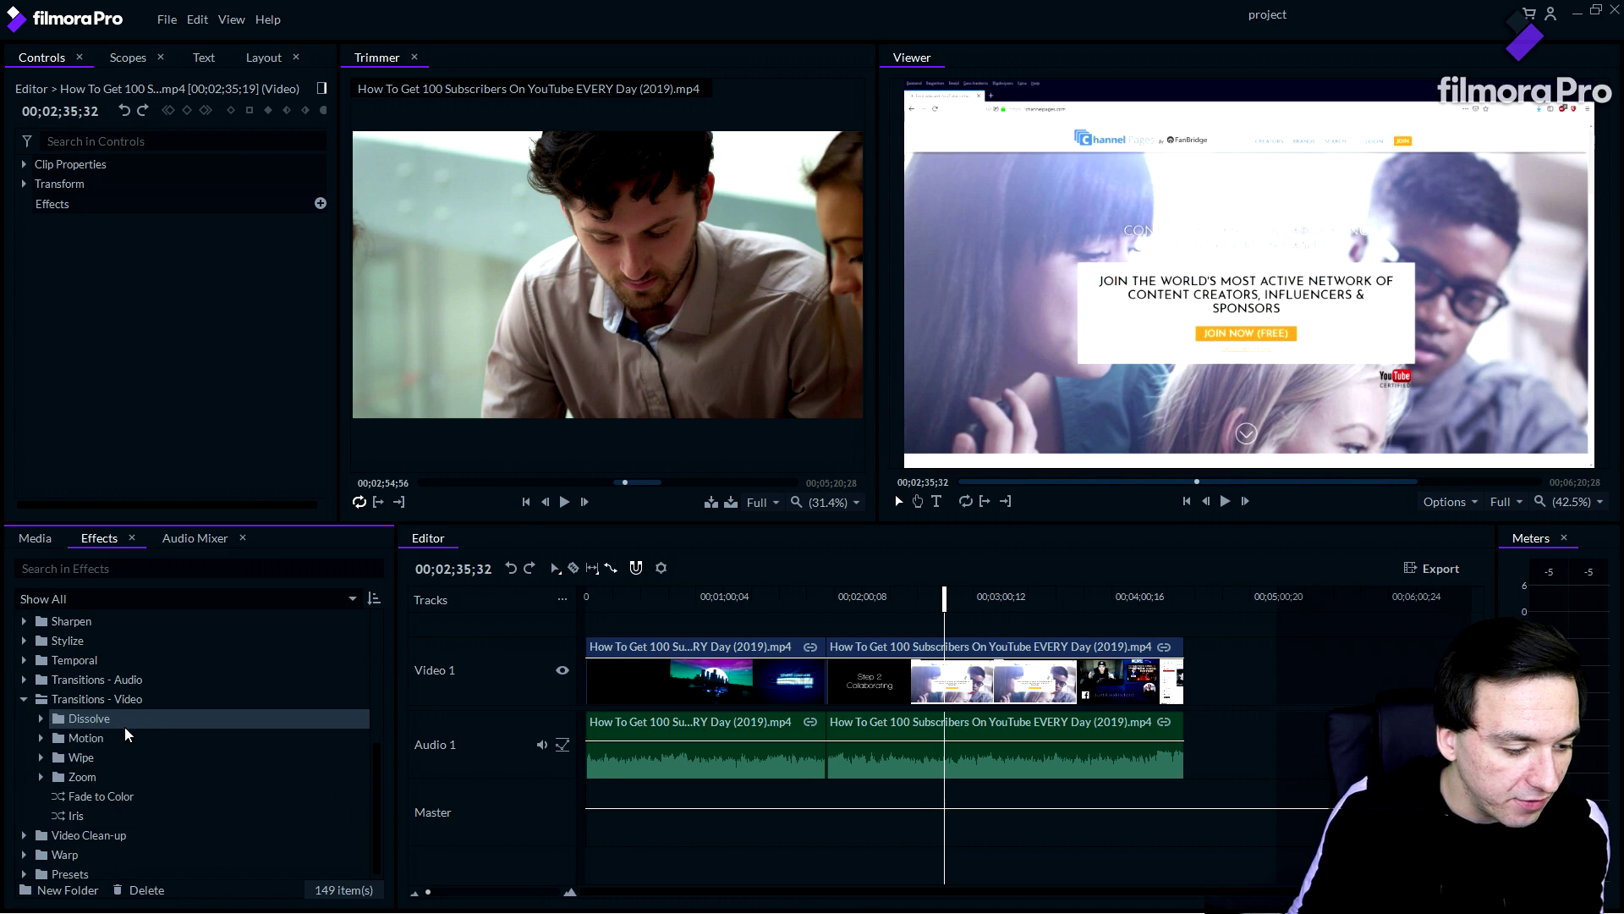
{"action": "double_click", "coordinate": [122, 722]}
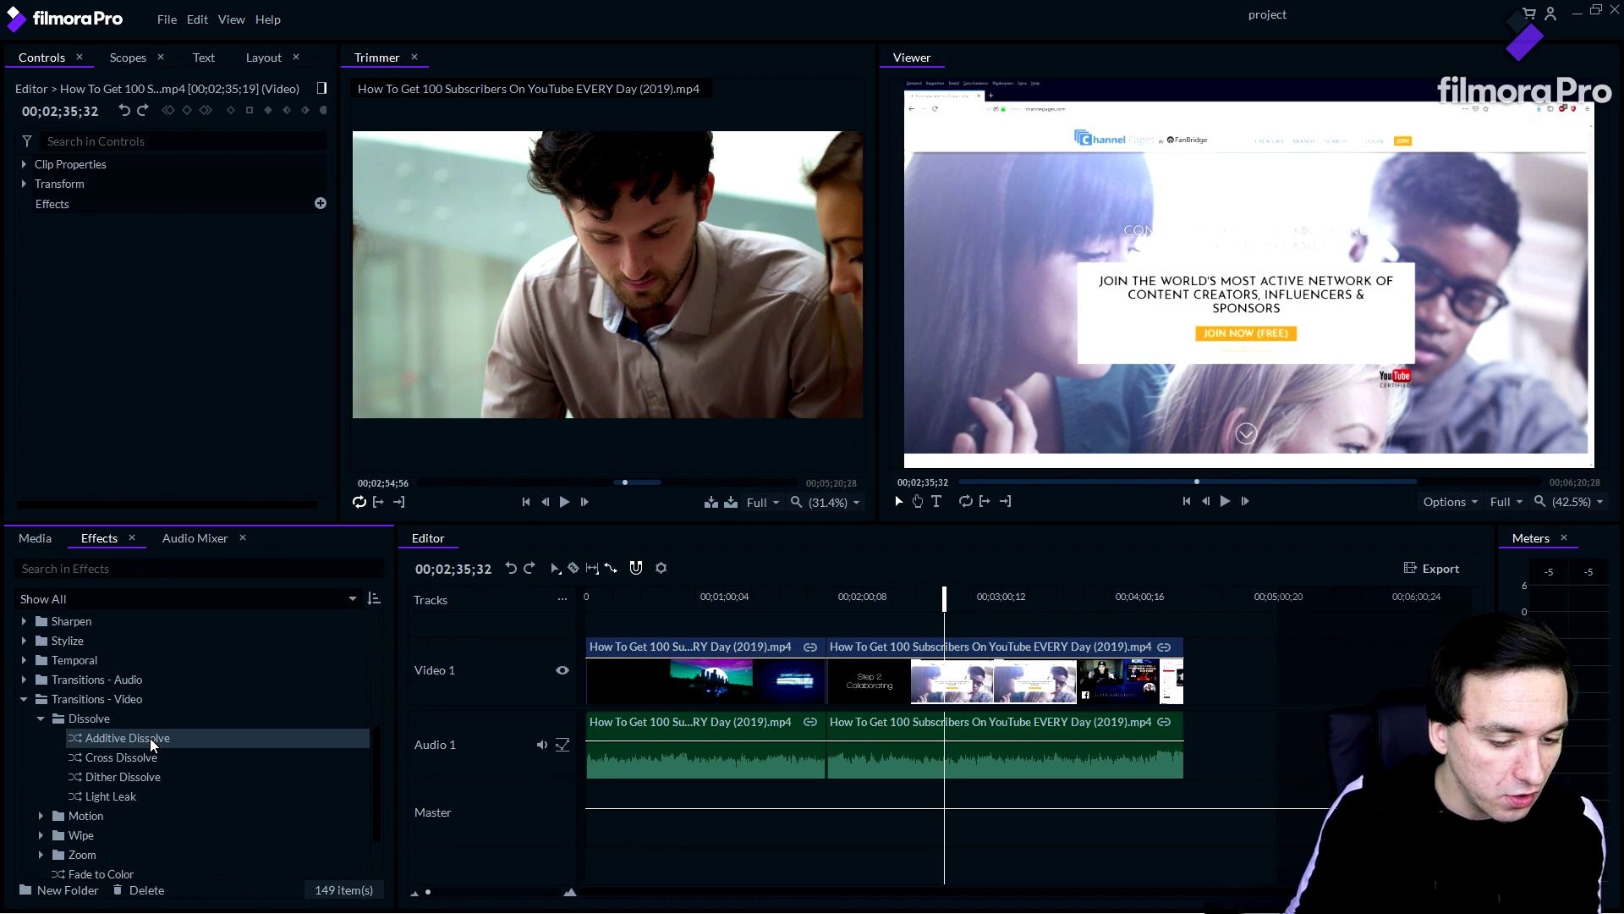
Shorten the end of the first clip to about 00;01;30 and move the second clip against it.
{"action": "left_click", "coordinate": [844, 683]}
{"action": "left_click_drag", "start_coordinate": [845, 676], "coordinate": [794, 673]}
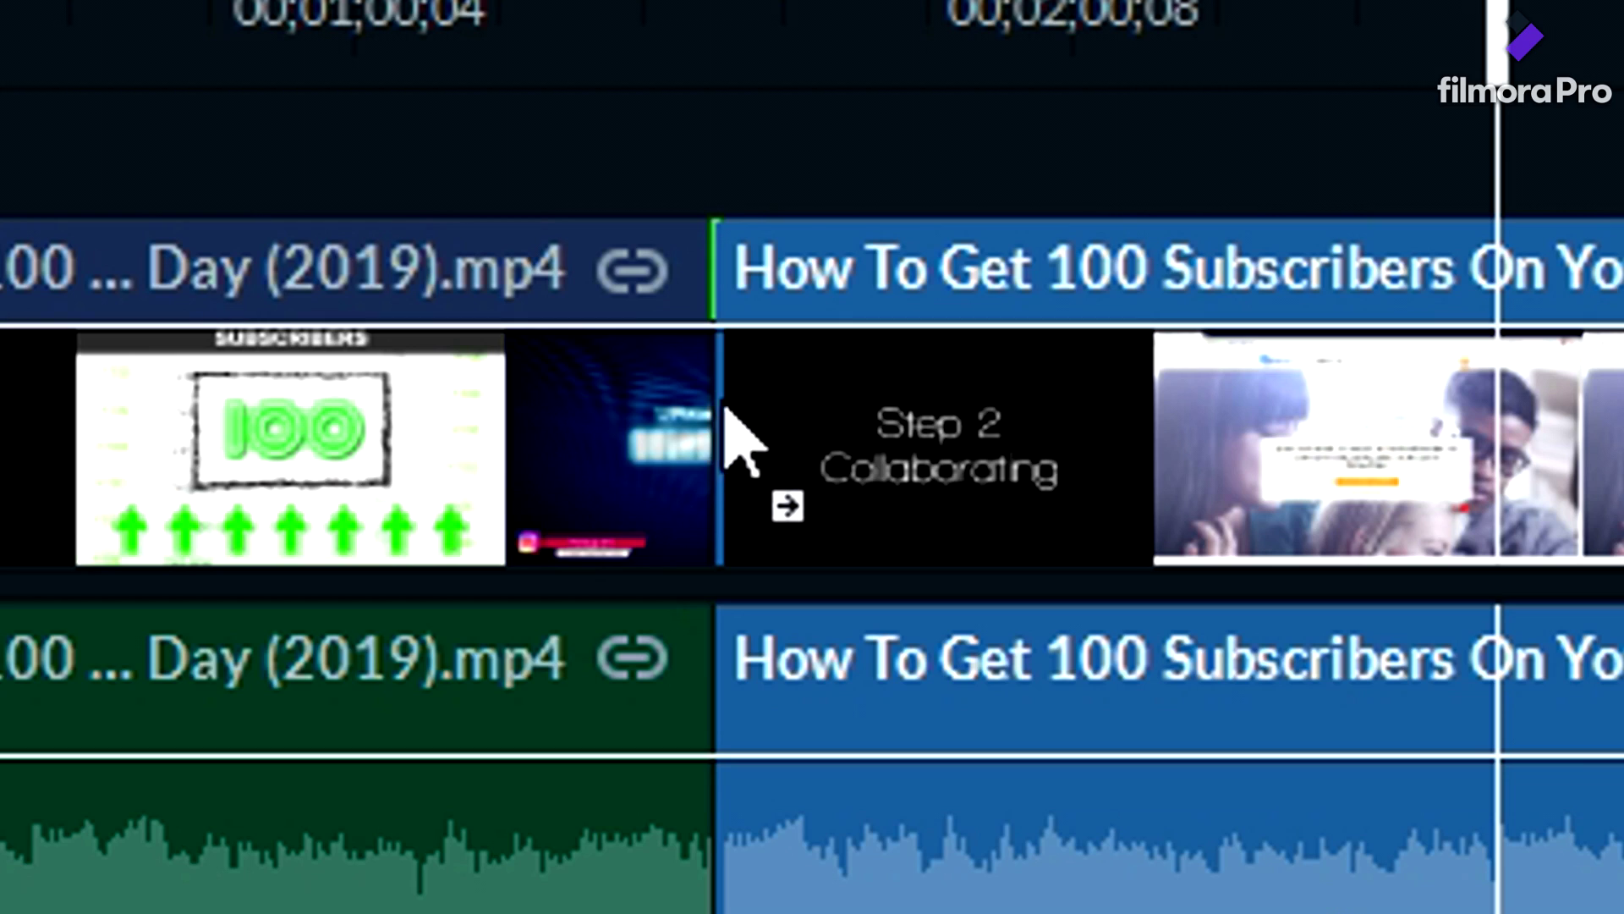
Add an Additive Dissolve transition at the cut between the two video clips and preview it on the timeline.
{"action": "left_click_drag", "start_coordinate": [725, 408], "coordinate": [715, 432]}
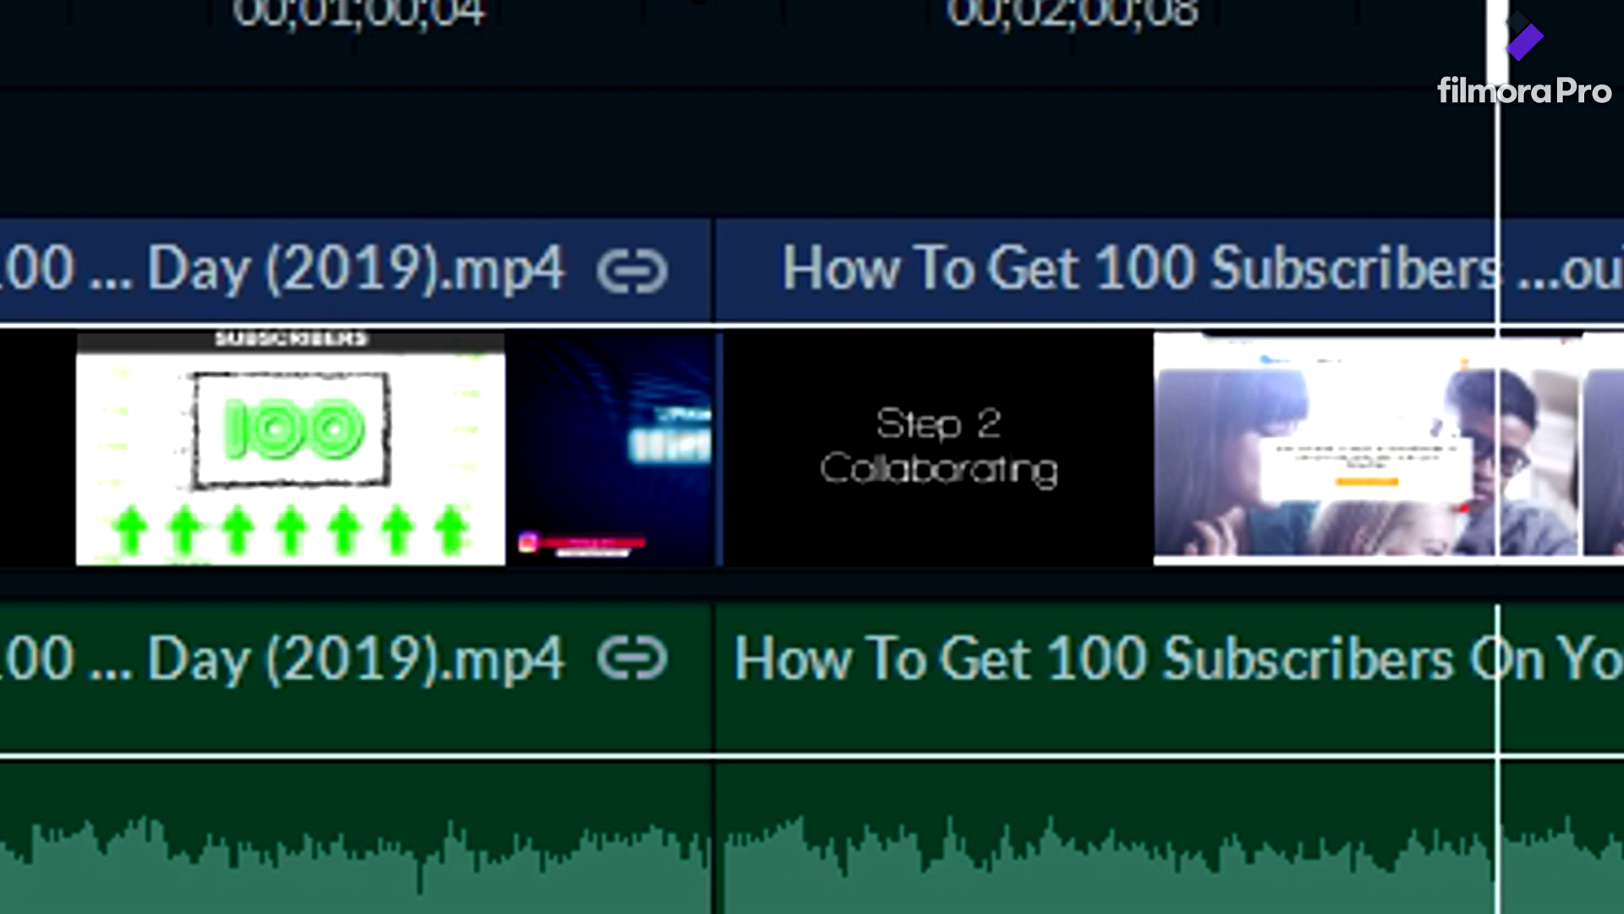
{"action": "left_click", "coordinate": [704, 11]}
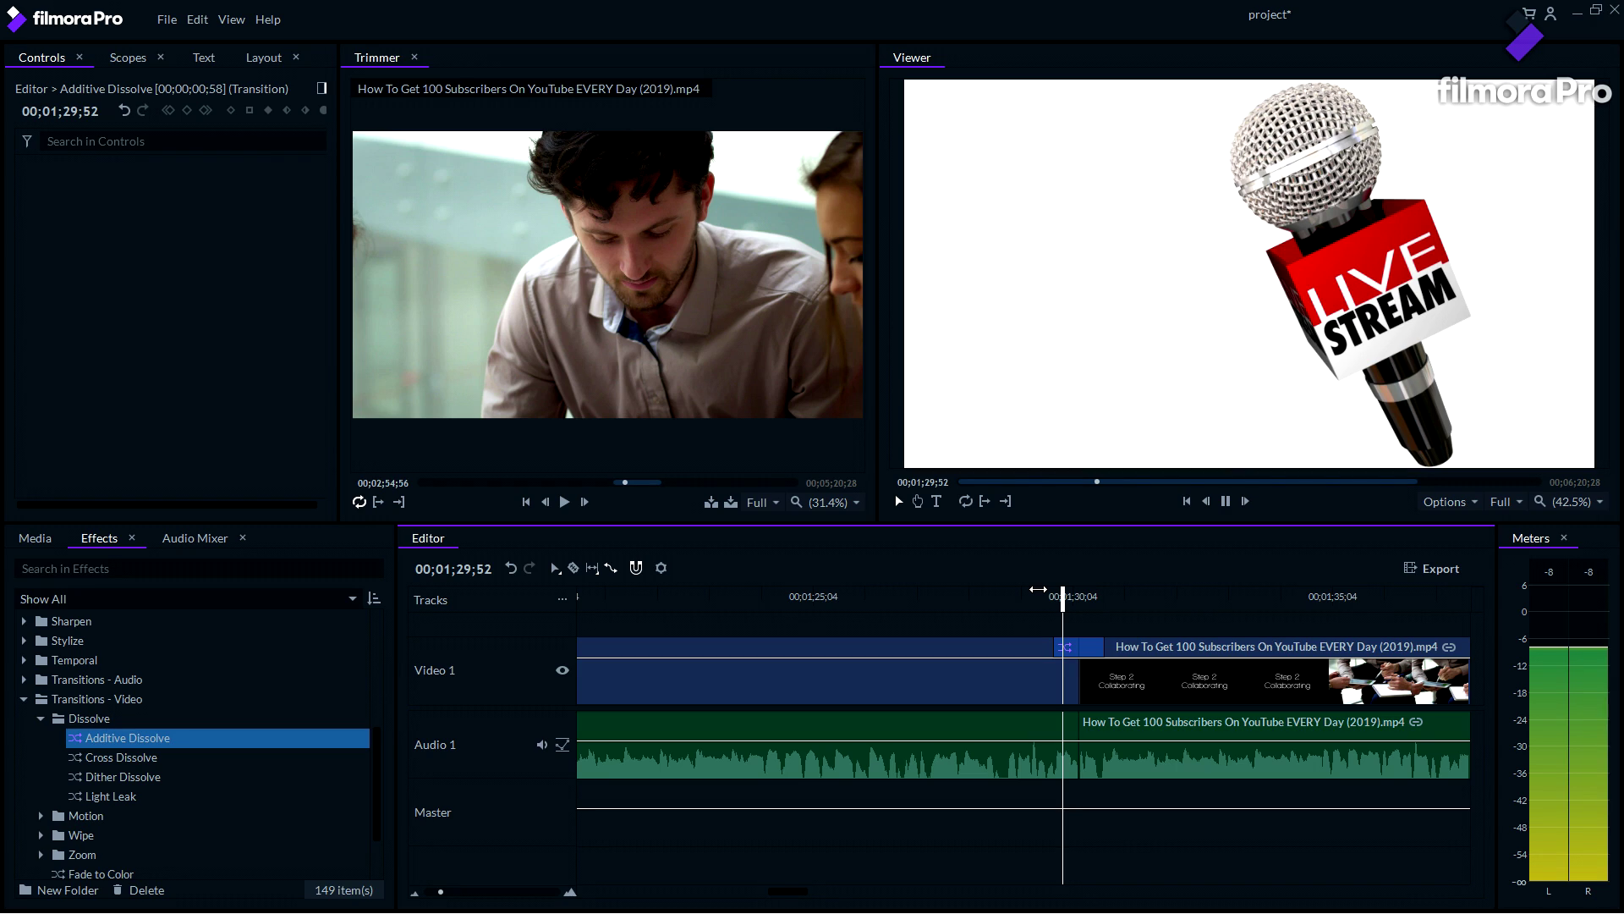
Look over the Cross Dissolve and Light Leak transitions, and collapse the Dissolve and transition folders.
{"action": "left_click", "coordinate": [164, 753]}
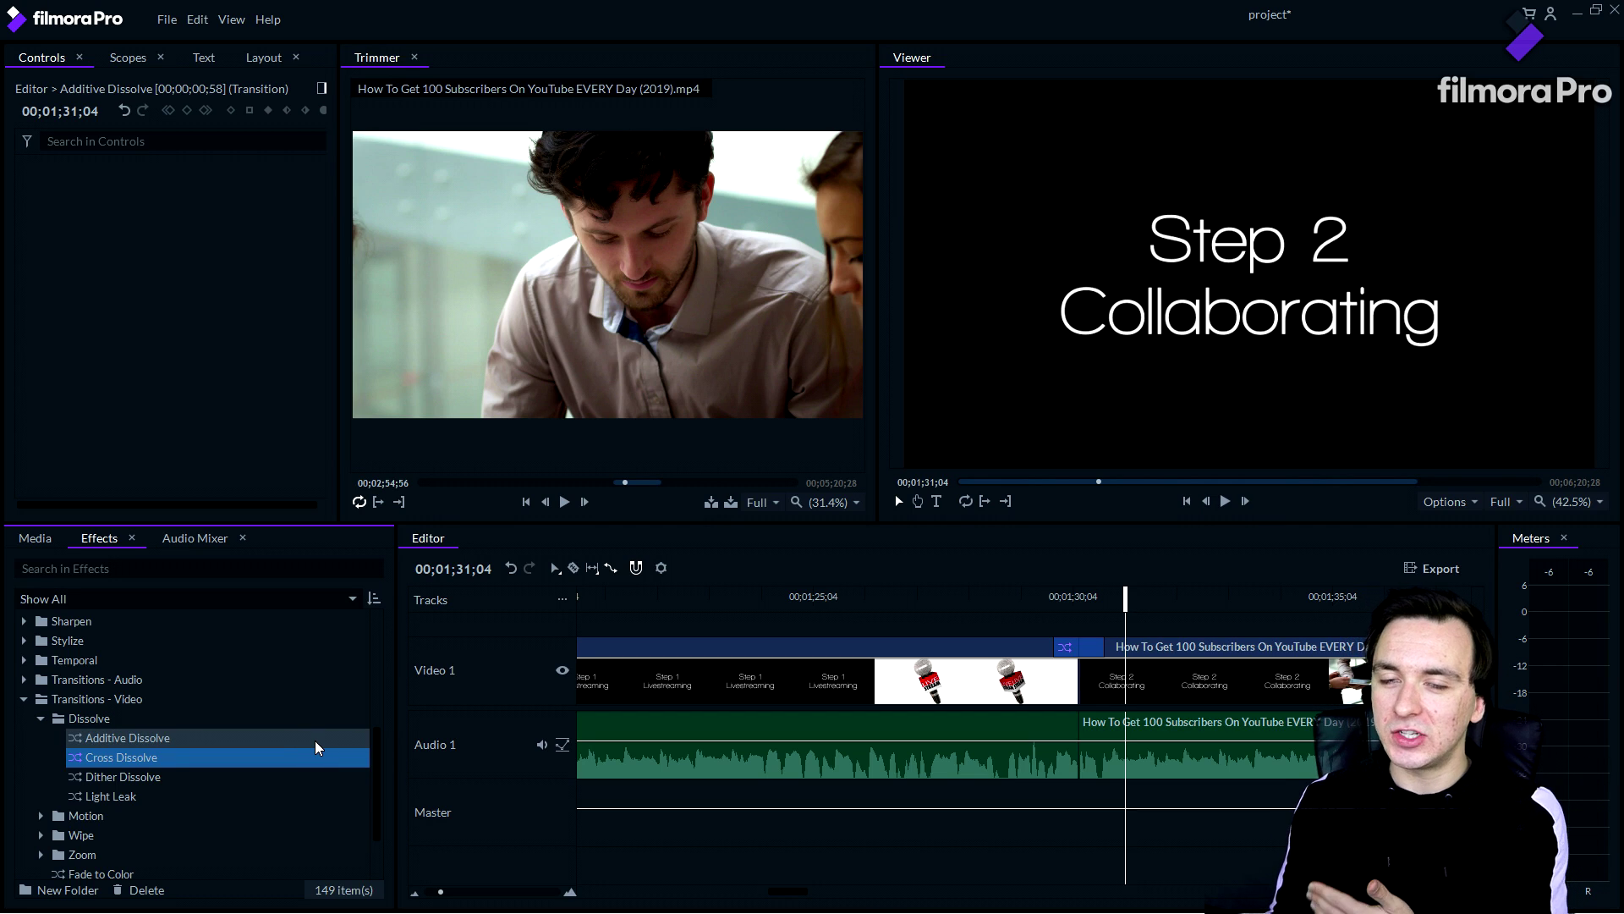
{"action": "left_click", "coordinate": [182, 793]}
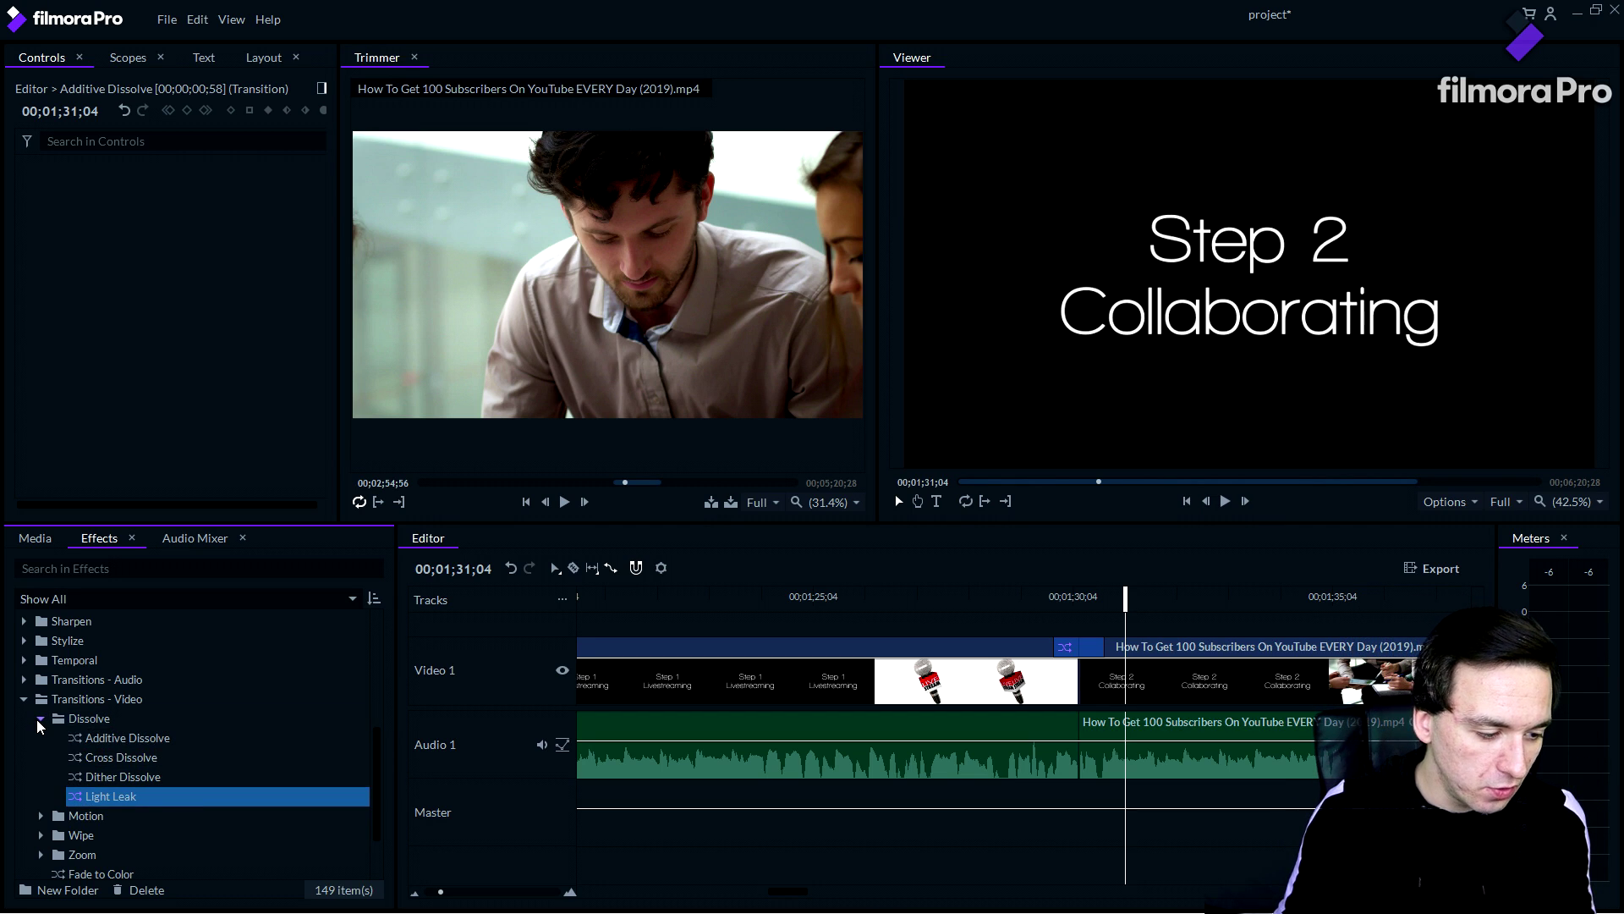
{"action": "left_click", "coordinate": [41, 718]}
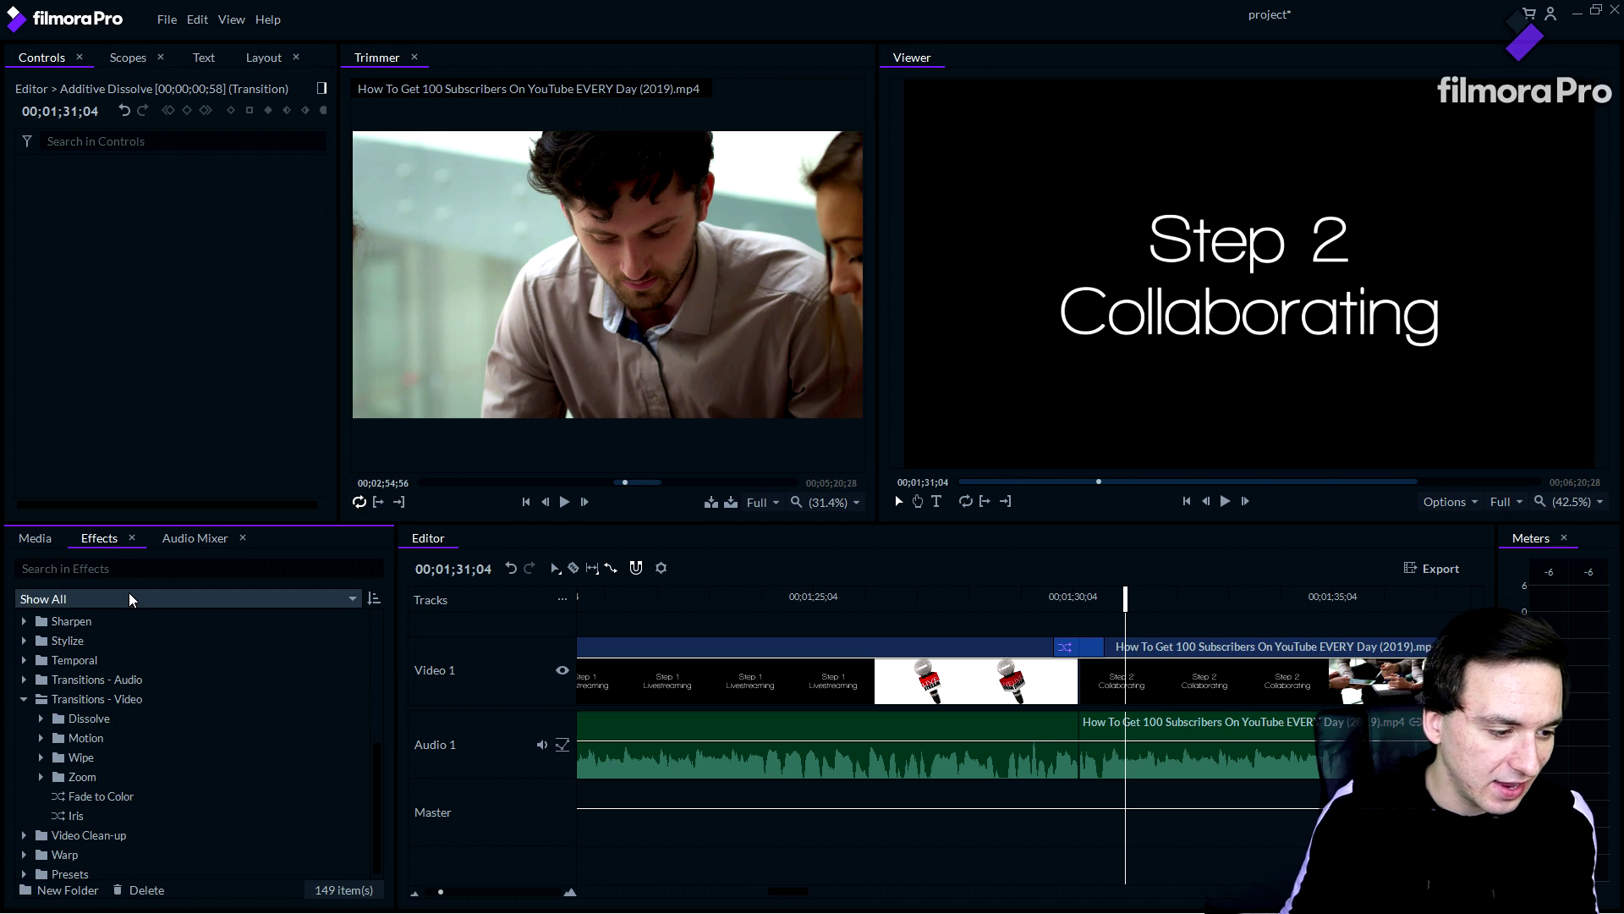
{"action": "left_click", "coordinate": [34, 568]}
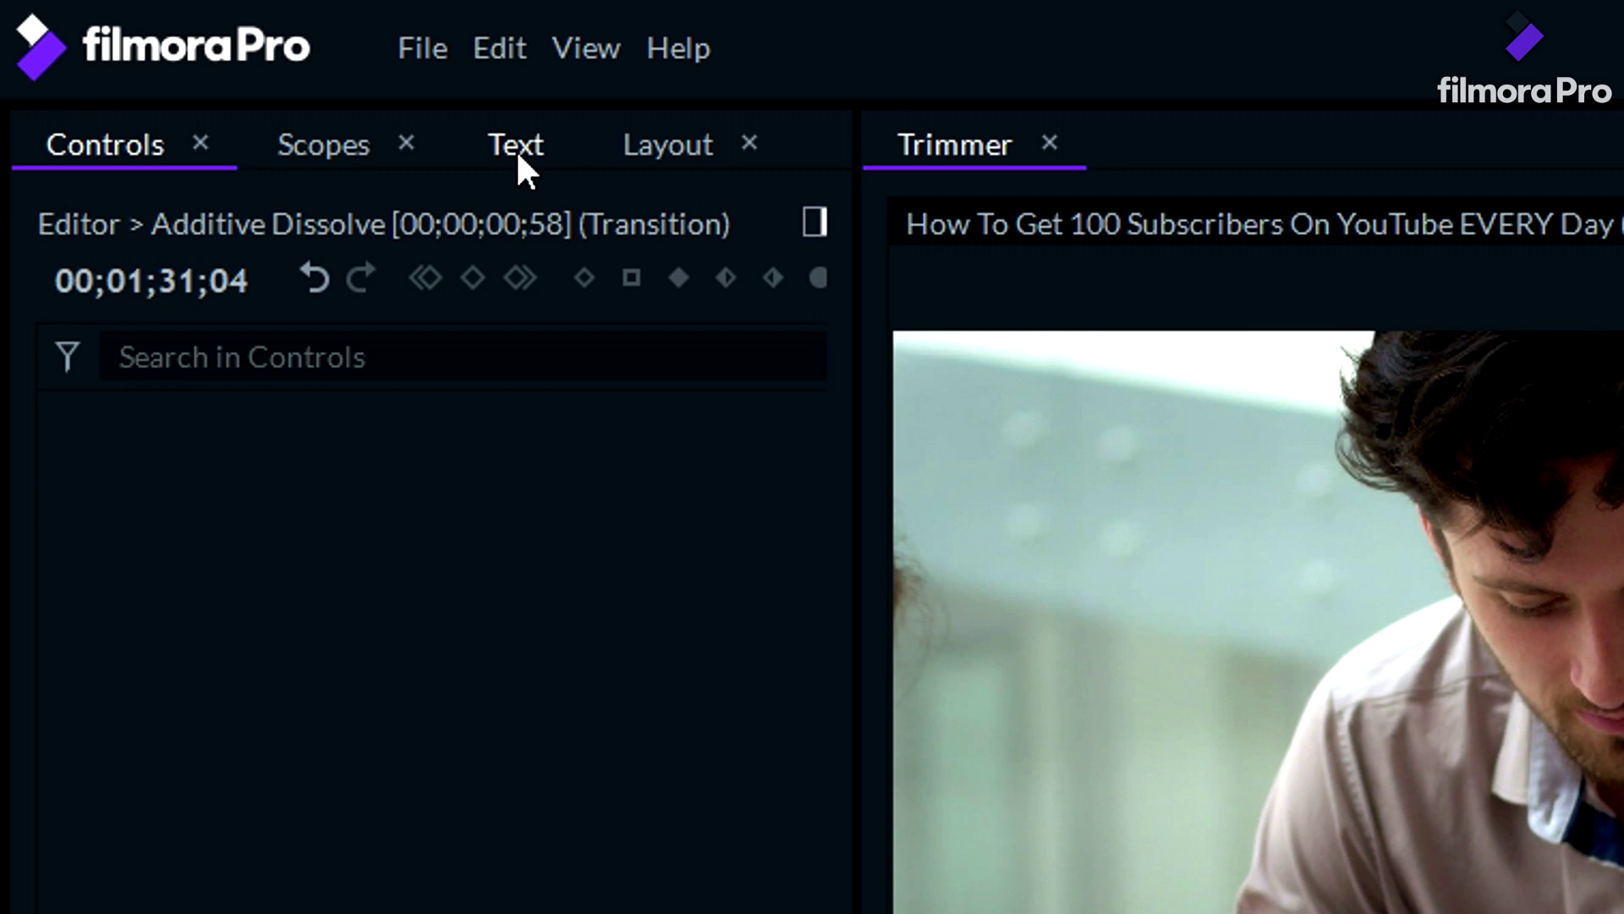
Add a text title in the empty frame at 00;02;17;12 with the Text tool and enter the channel name.
{"action": "left_click", "coordinate": [204, 63]}
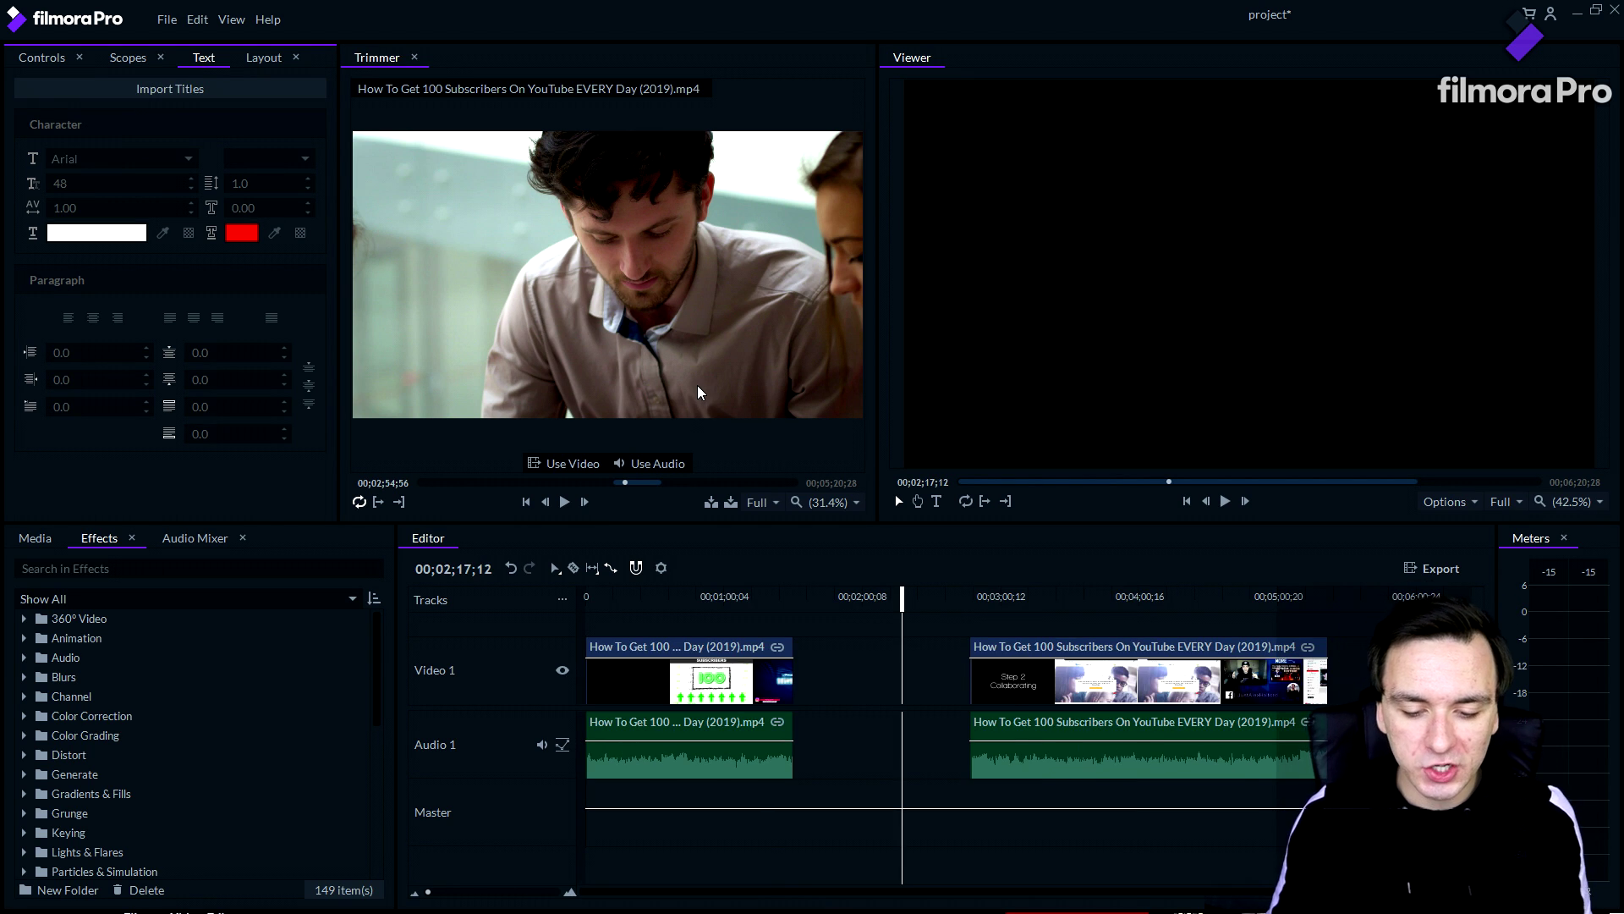
{"action": "left_click", "coordinate": [41, 57]}
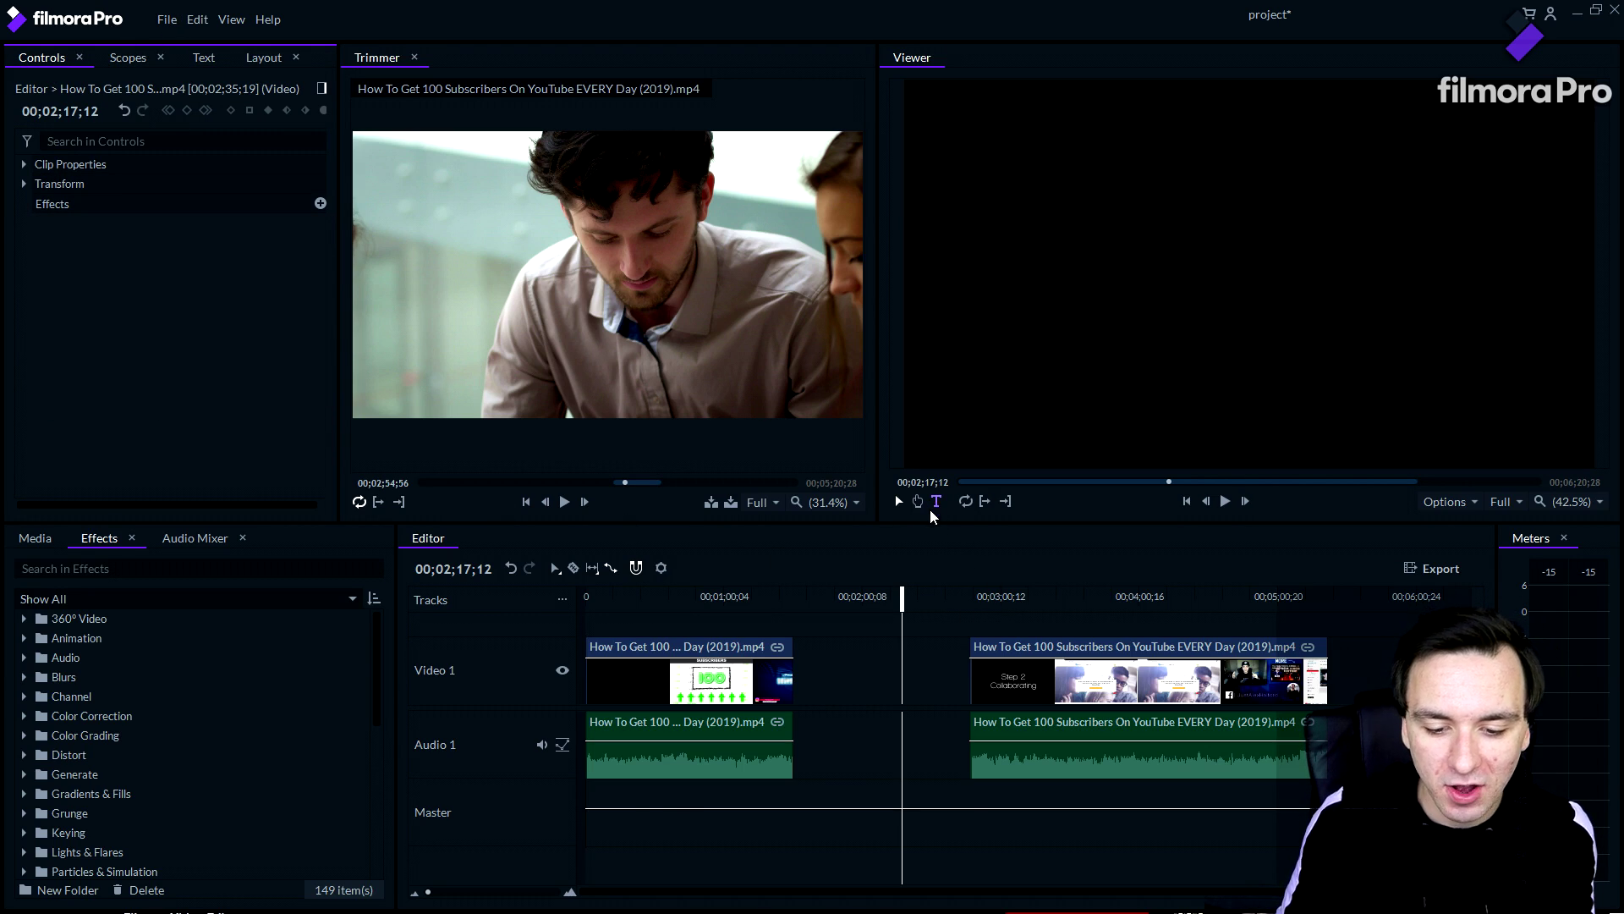
{"action": "left_click", "coordinate": [936, 502]}
{"action": "left_click", "coordinate": [767, 569]}
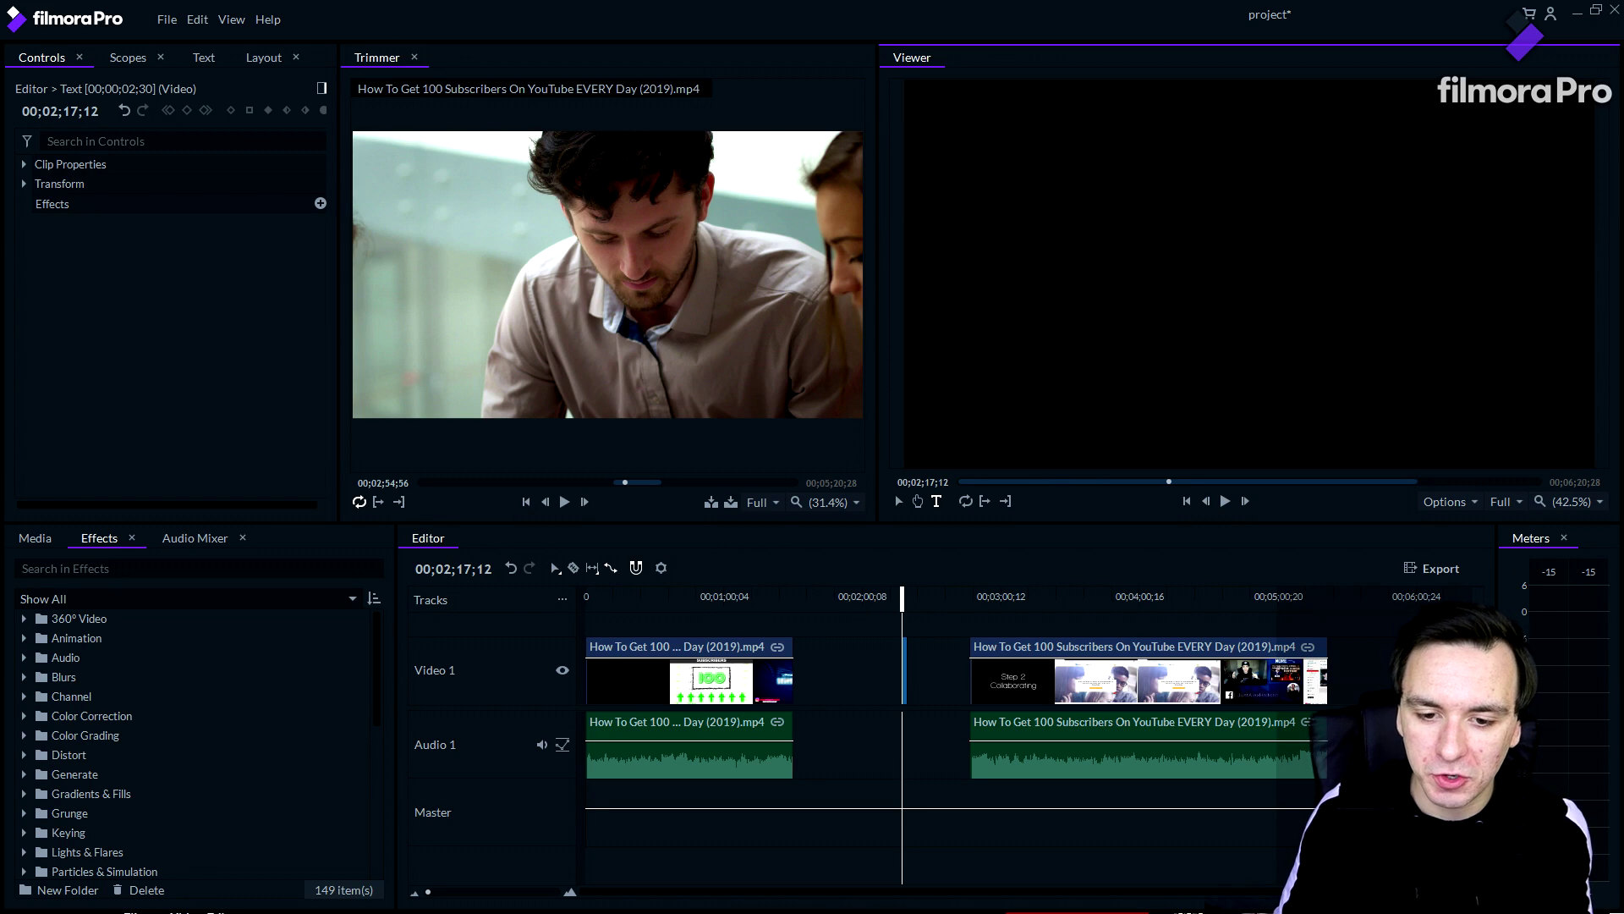
{"action": "type", "text": "JustAlexHalford"}
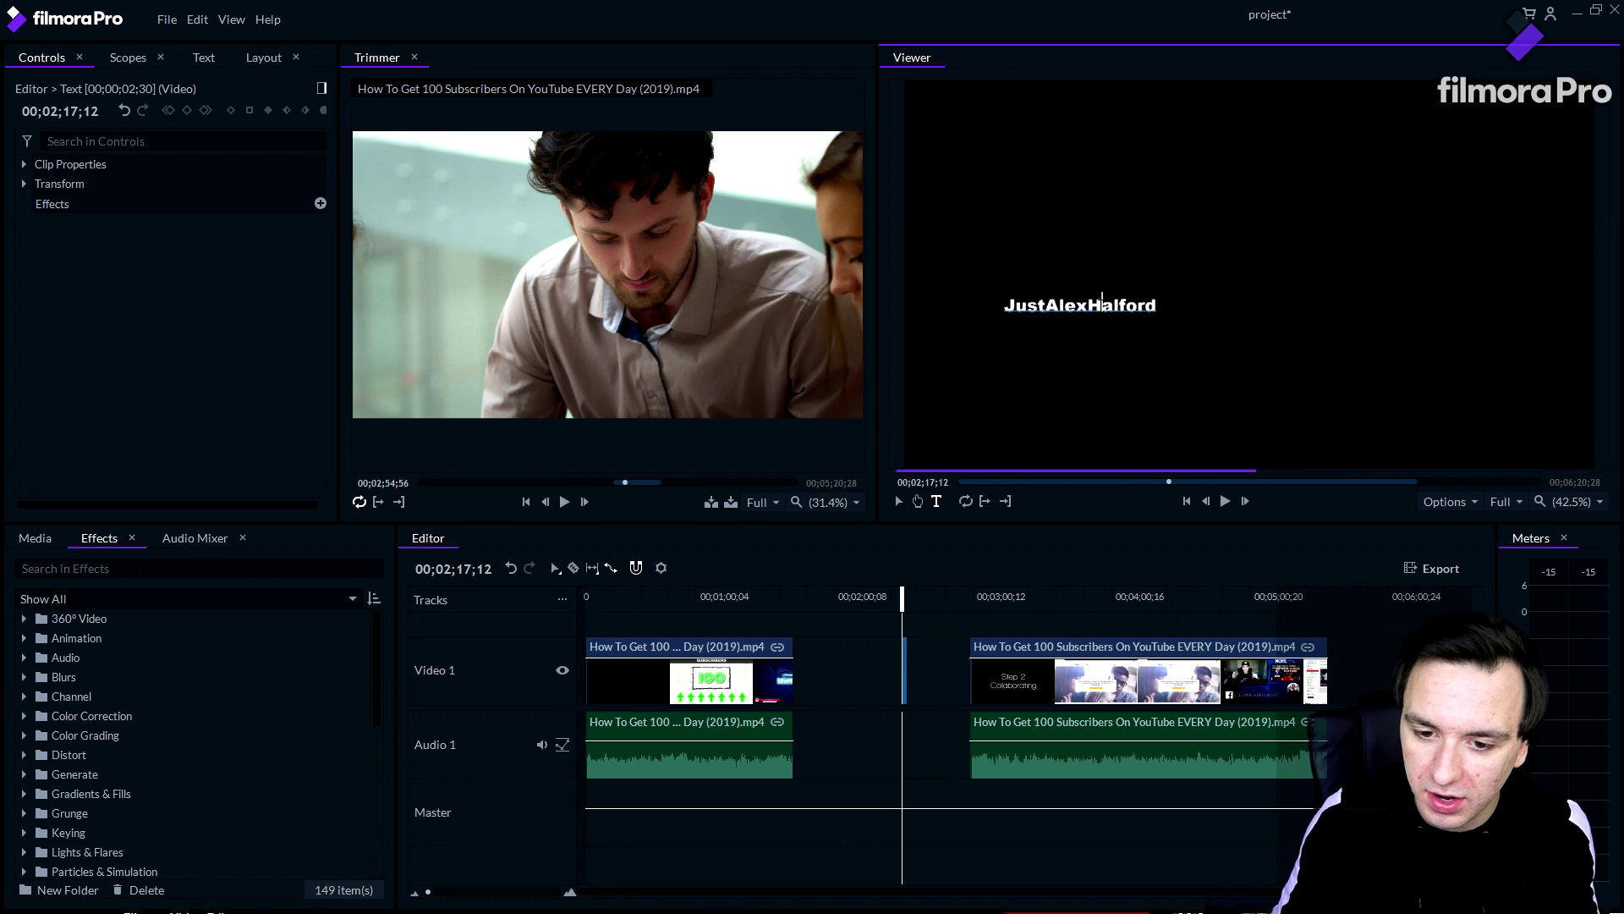
Set the font of the whole title to Archery Black and enlarge its size to 243.
{"action": "double_click", "coordinate": [1101, 303]}
{"action": "left_click", "coordinate": [120, 156]}
{"action": "left_click", "coordinate": [116, 159]}
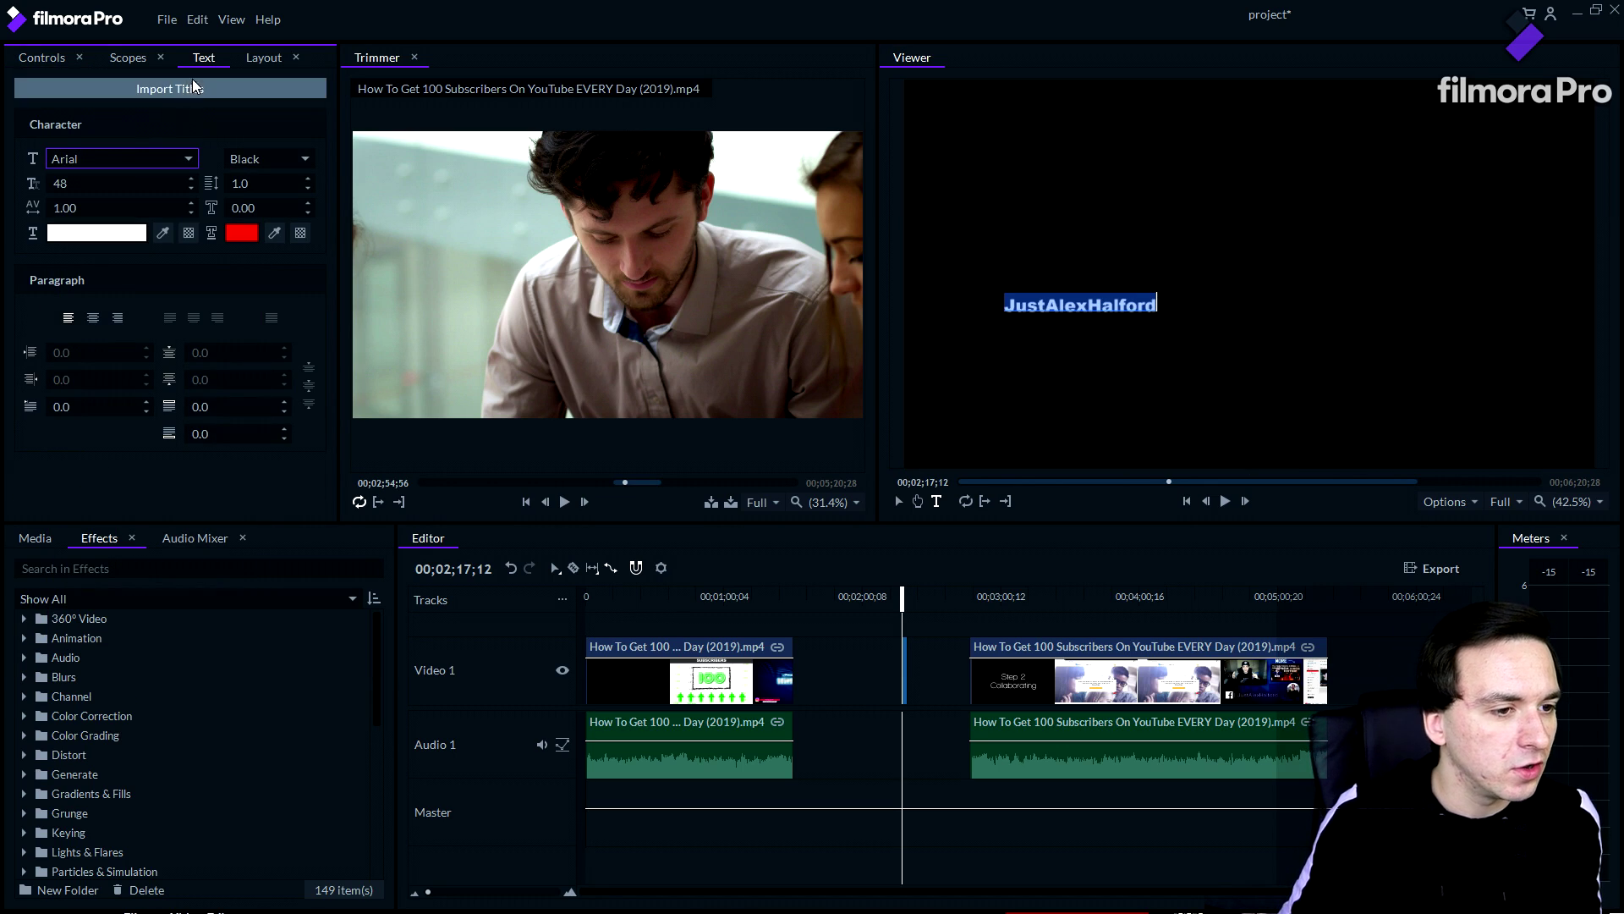
{"action": "left_click", "coordinate": [154, 156]}
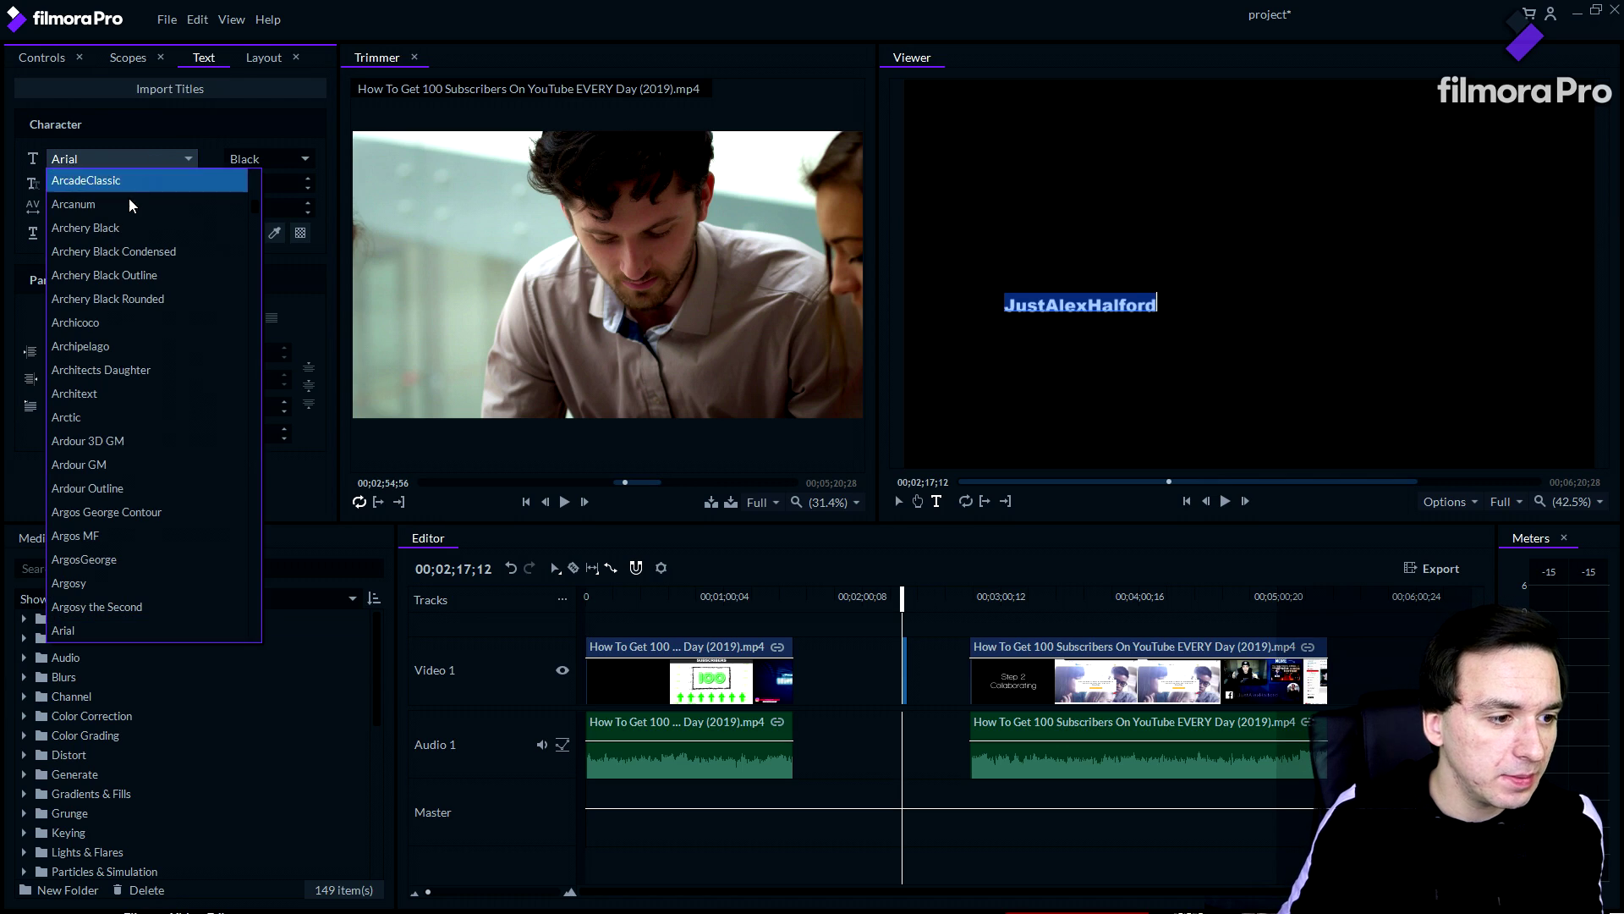
{"action": "left_click", "coordinate": [121, 224]}
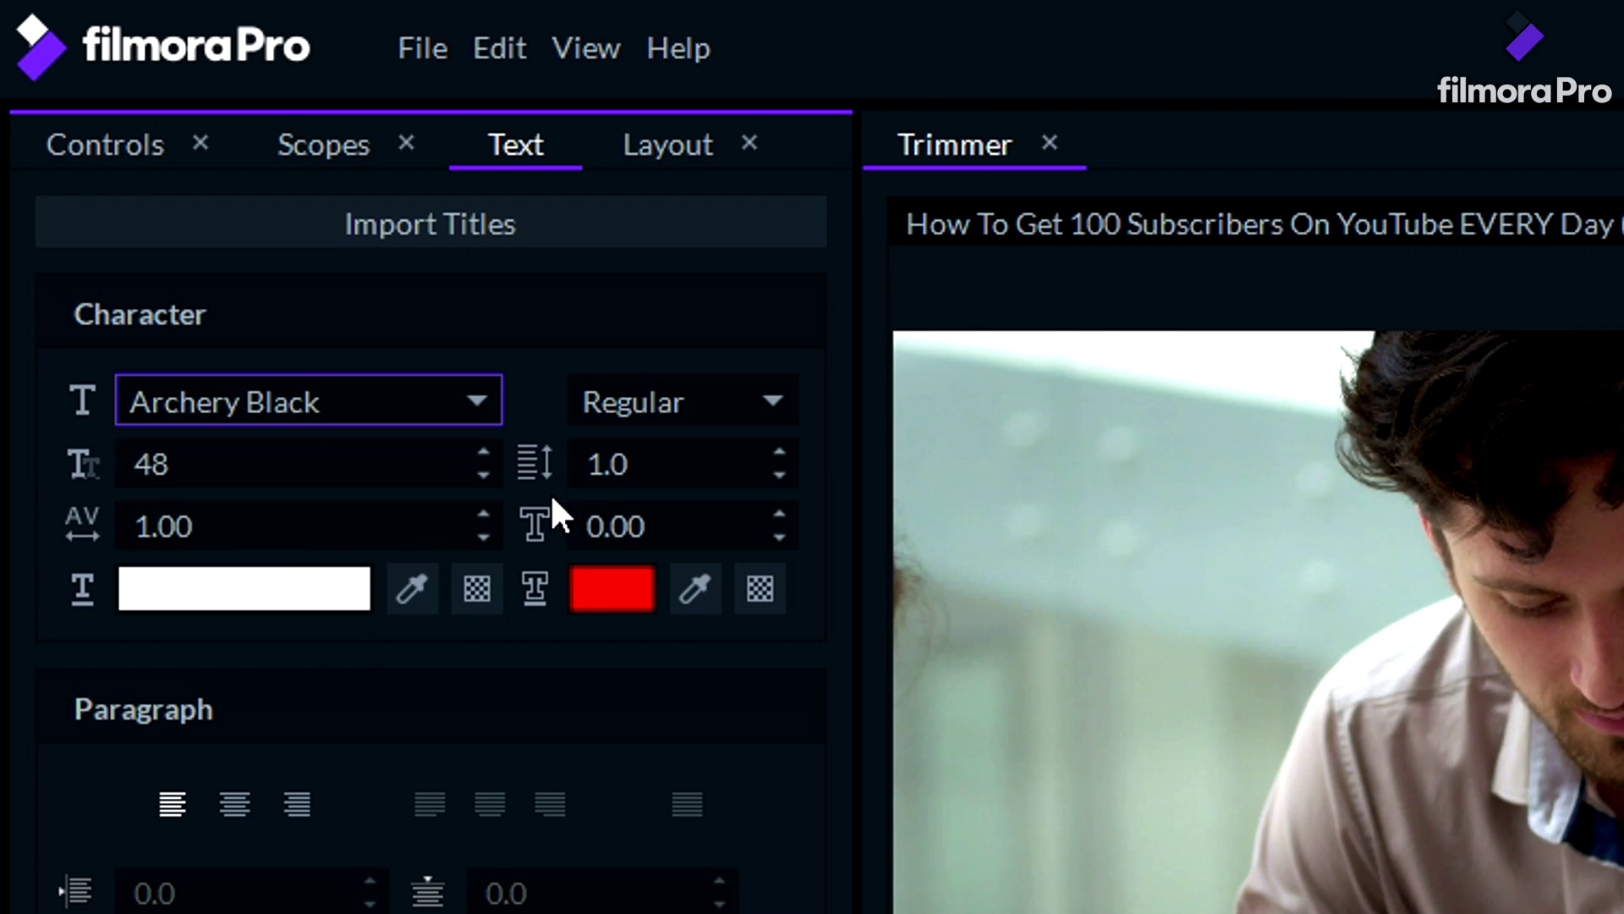
{"action": "left_click_drag", "start_coordinate": [379, 447], "coordinate": [524, 448]}
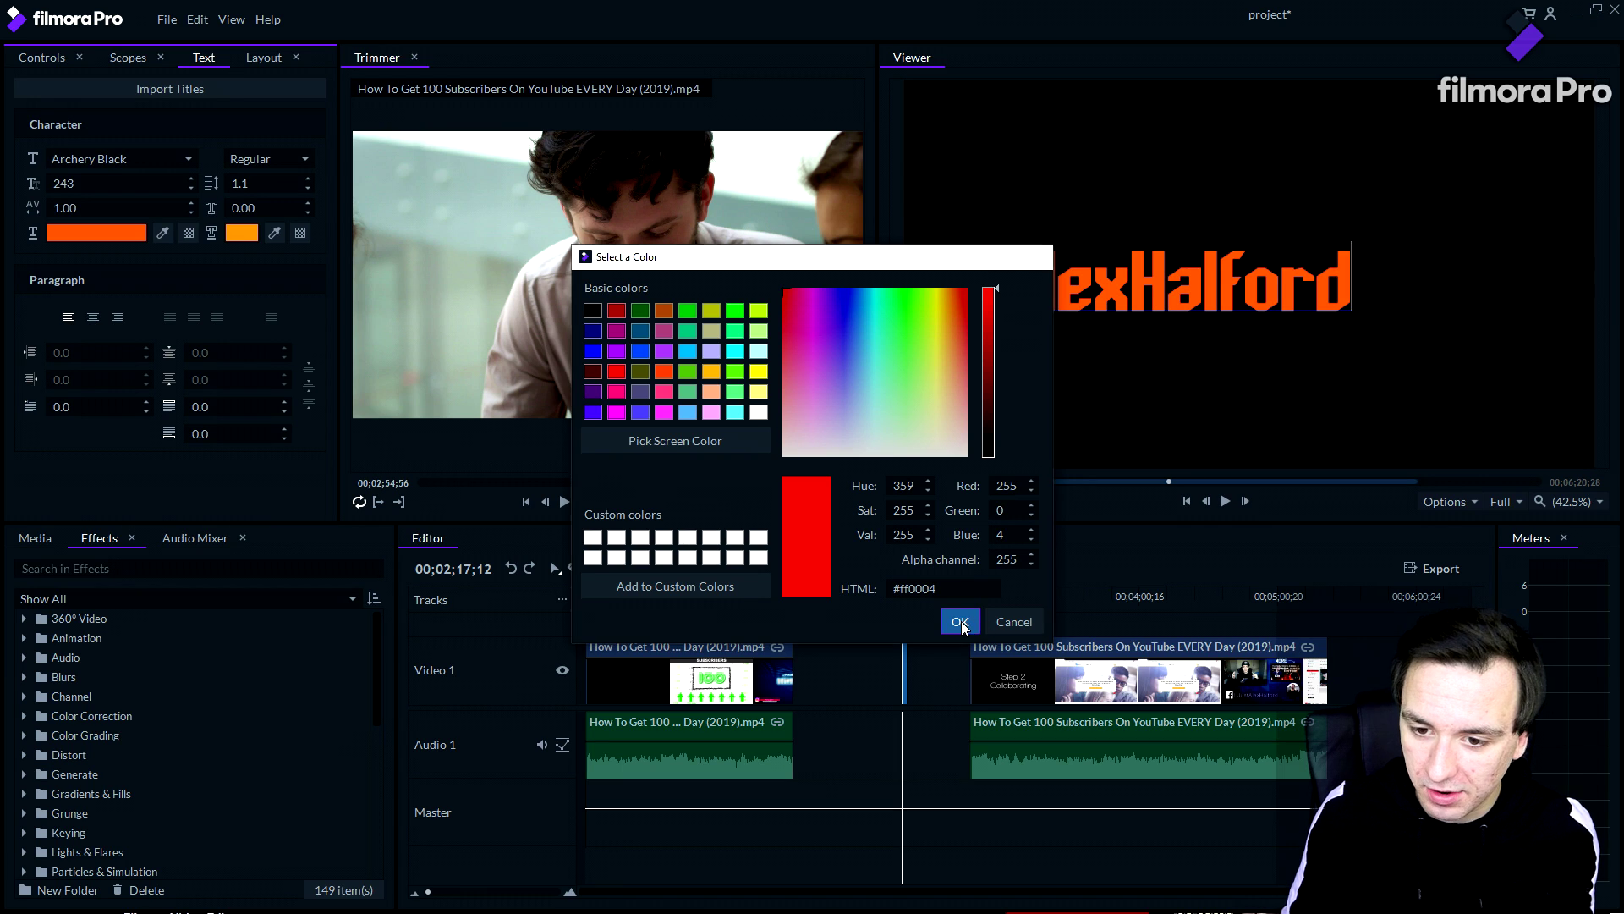
Colour the title's last letter red (#ff0004) and its second-to-last letter yellow.
{"action": "left_click", "coordinate": [968, 628]}
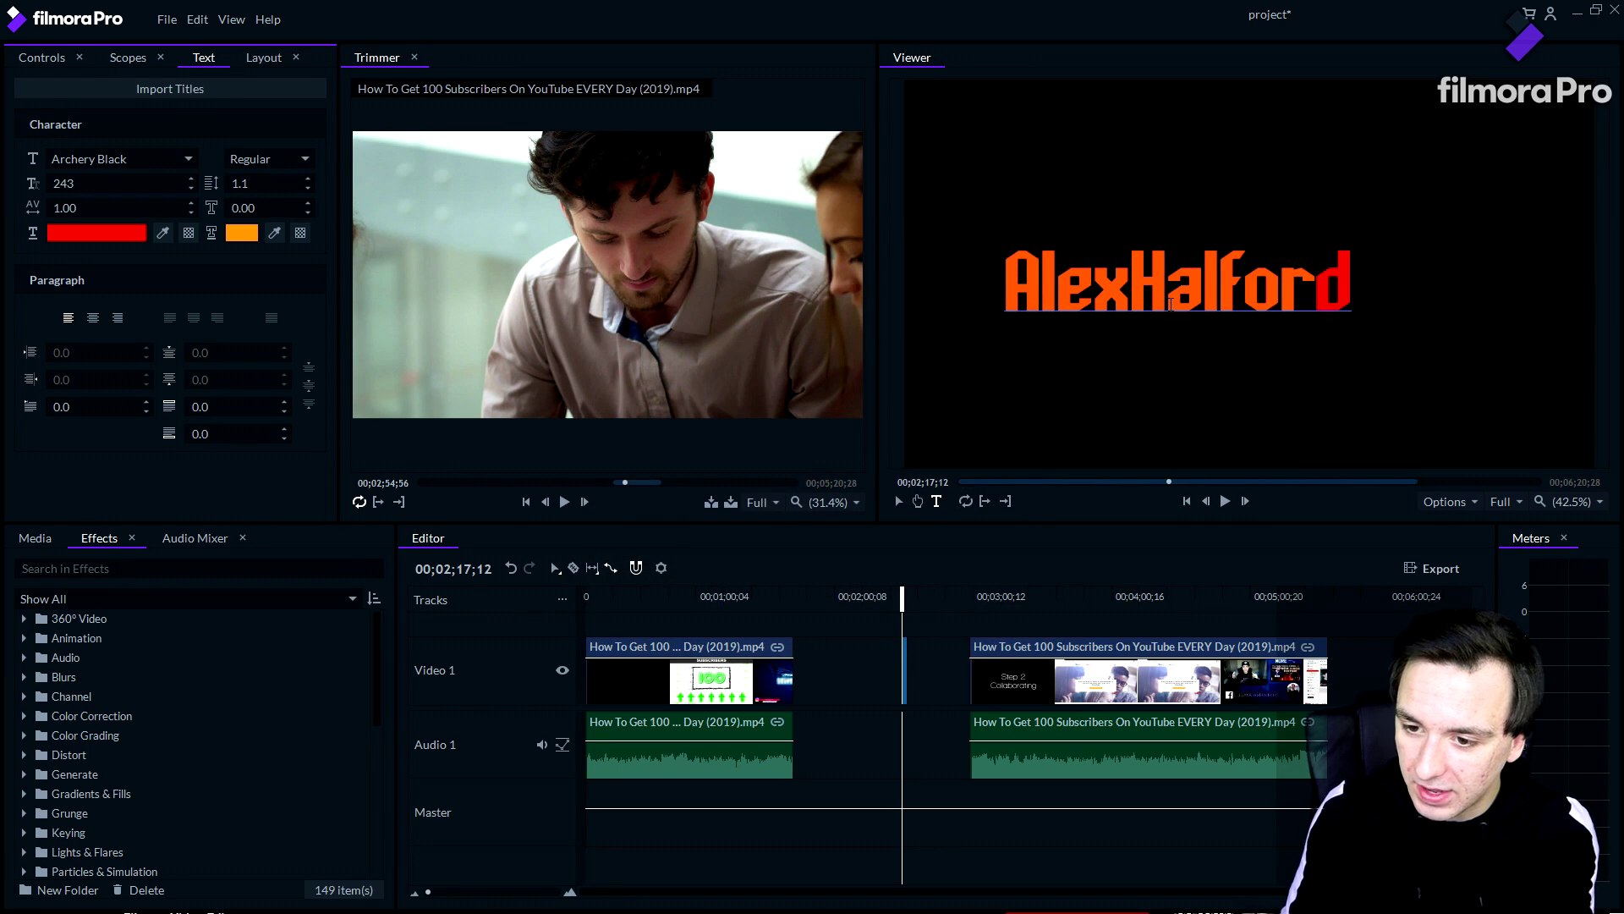
{"action": "left_click_drag", "start_coordinate": [1280, 284], "coordinate": [1351, 283]}
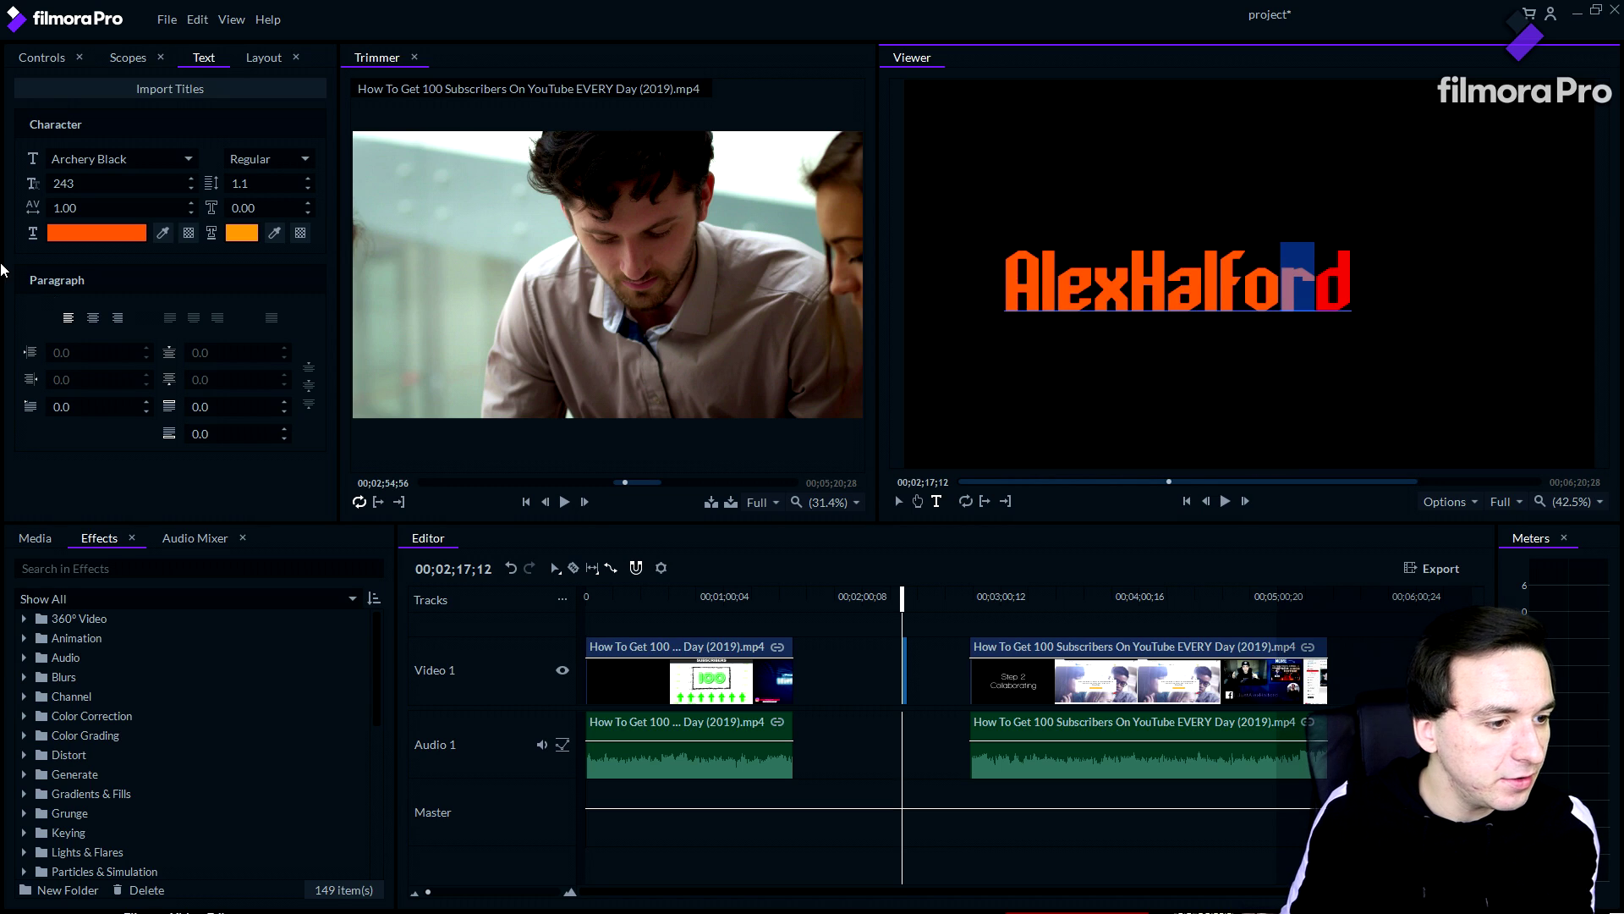
{"action": "left_click", "coordinate": [96, 233]}
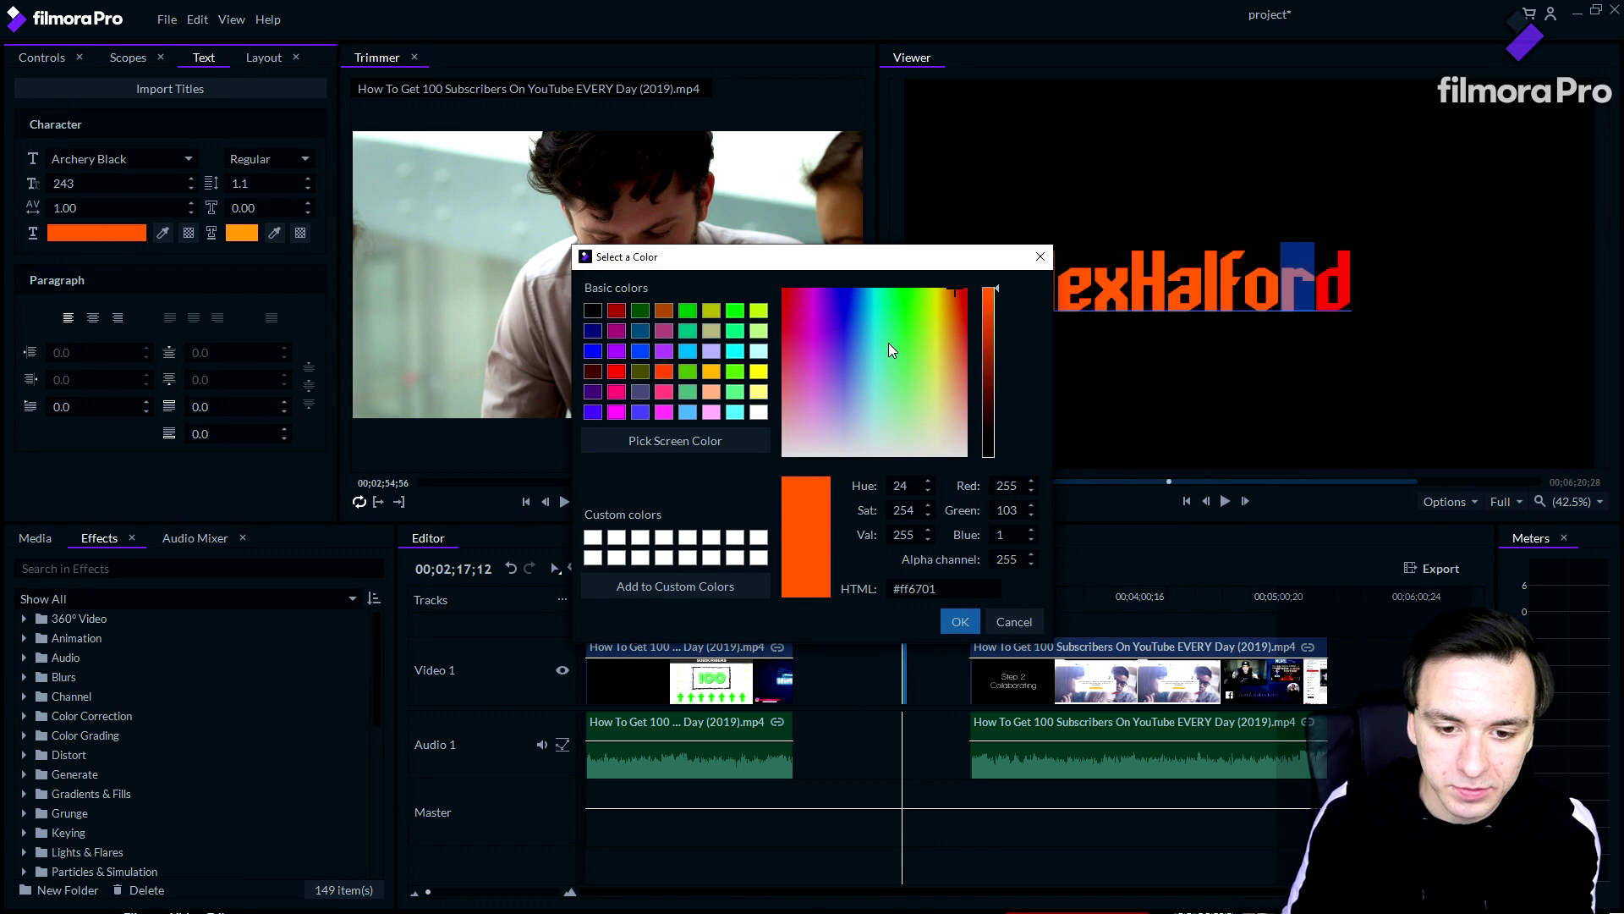
{"action": "left_click", "coordinate": [936, 333]}
{"action": "left_click", "coordinate": [947, 348]}
{"action": "left_click", "coordinate": [960, 621]}
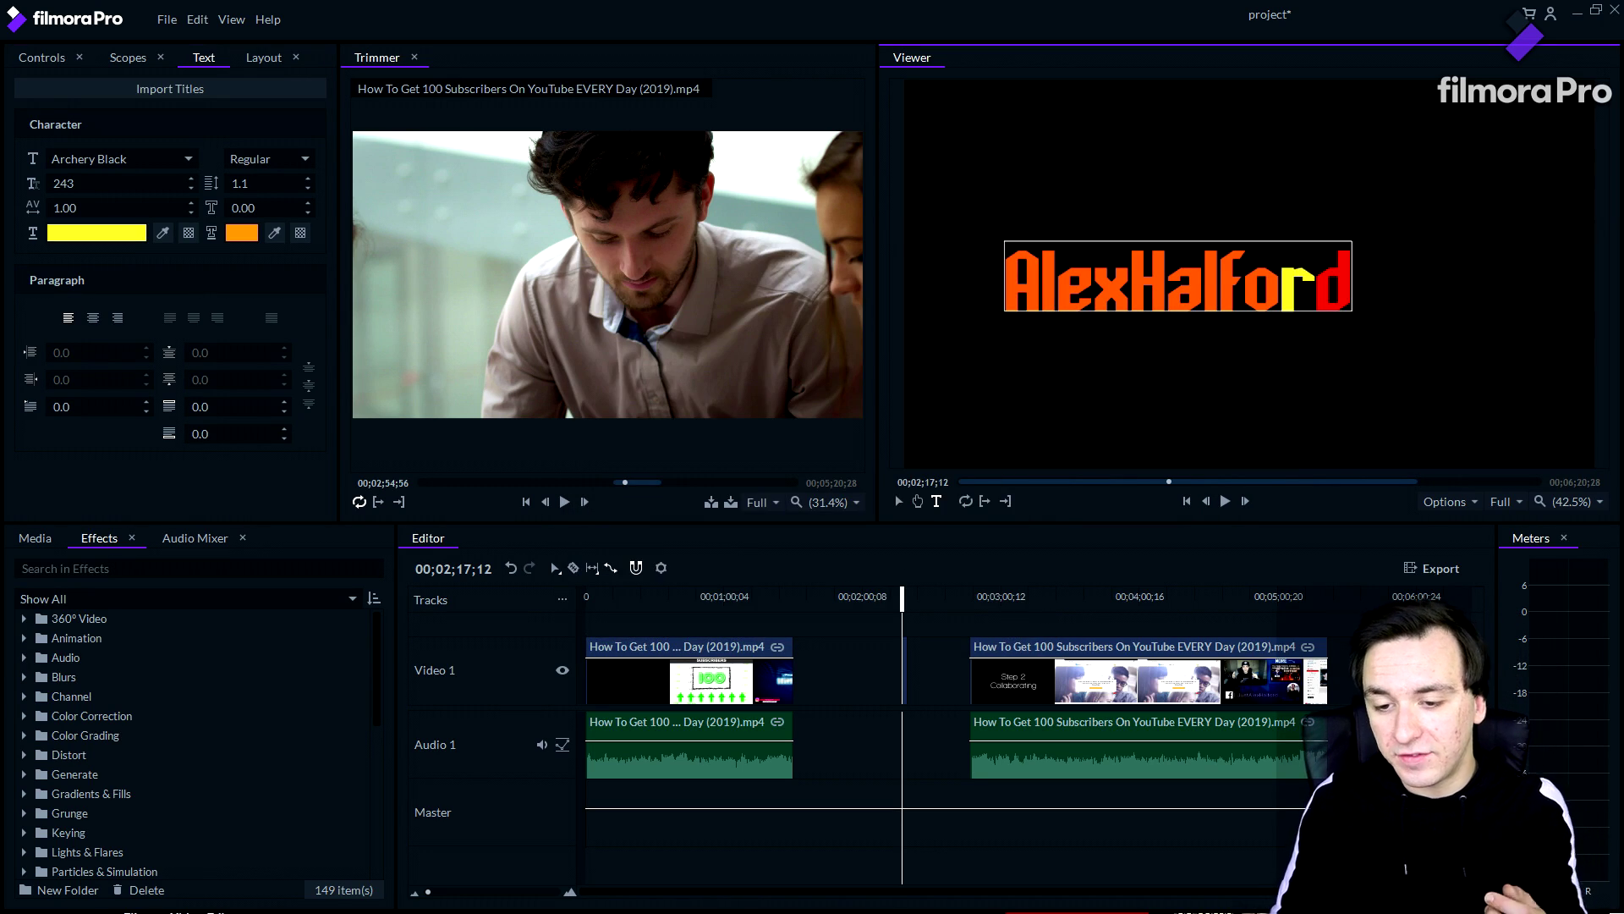
Move the title slightly up and to the right within the video frame.
{"action": "left_click", "coordinate": [1203, 279]}
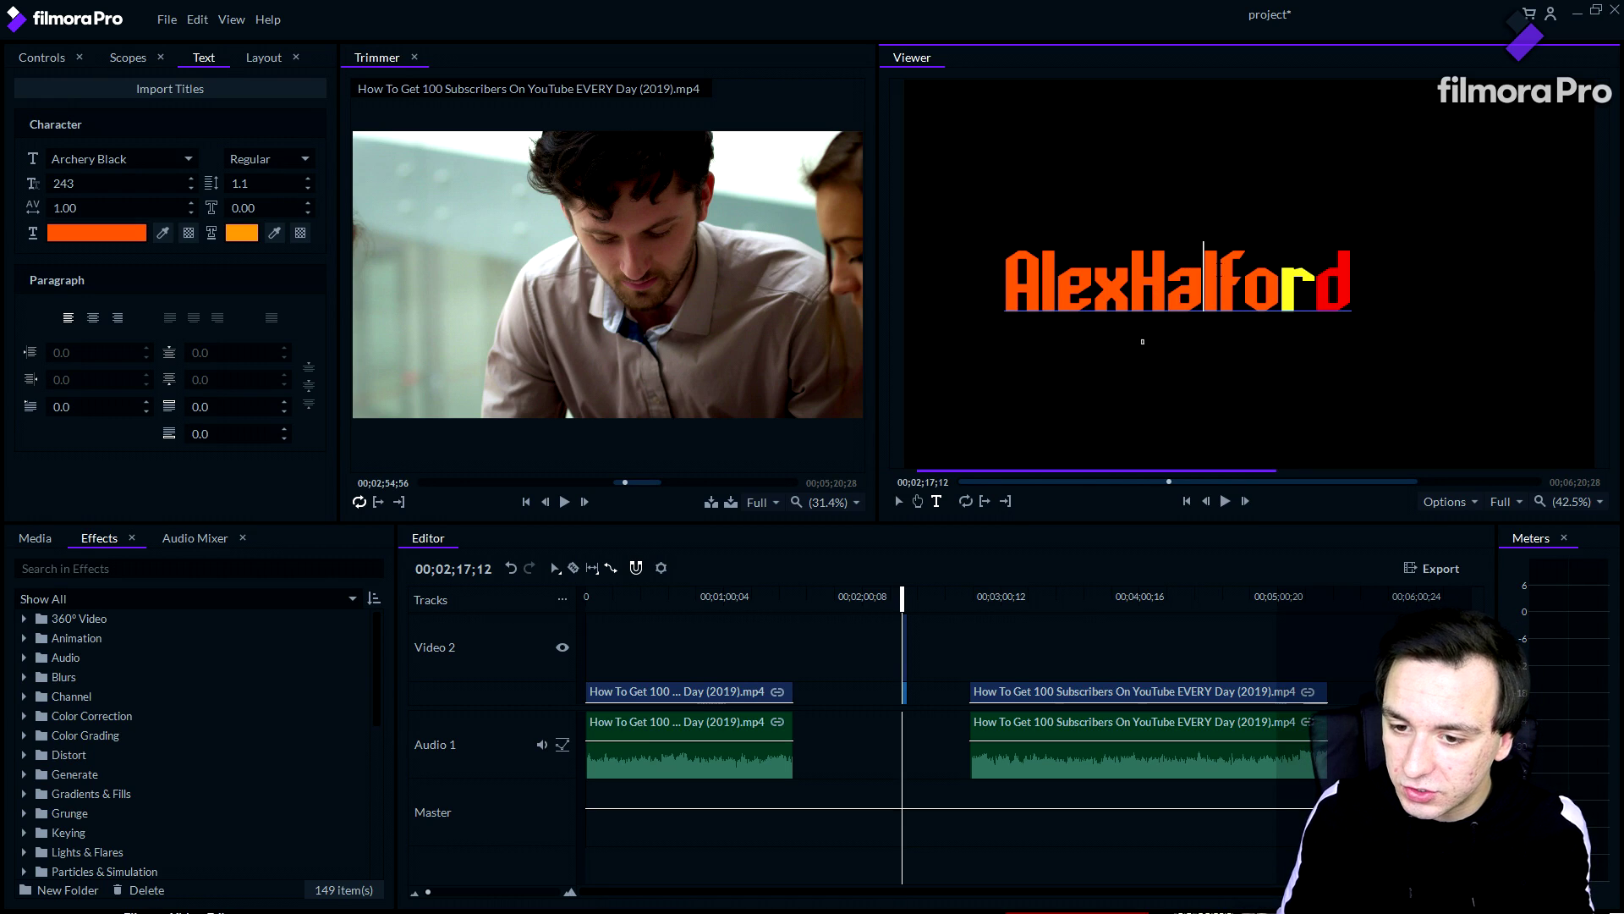
{"action": "left_click_drag", "start_coordinate": [1198, 284], "coordinate": [1254, 272]}
{"action": "double_click", "coordinate": [1254, 272]}
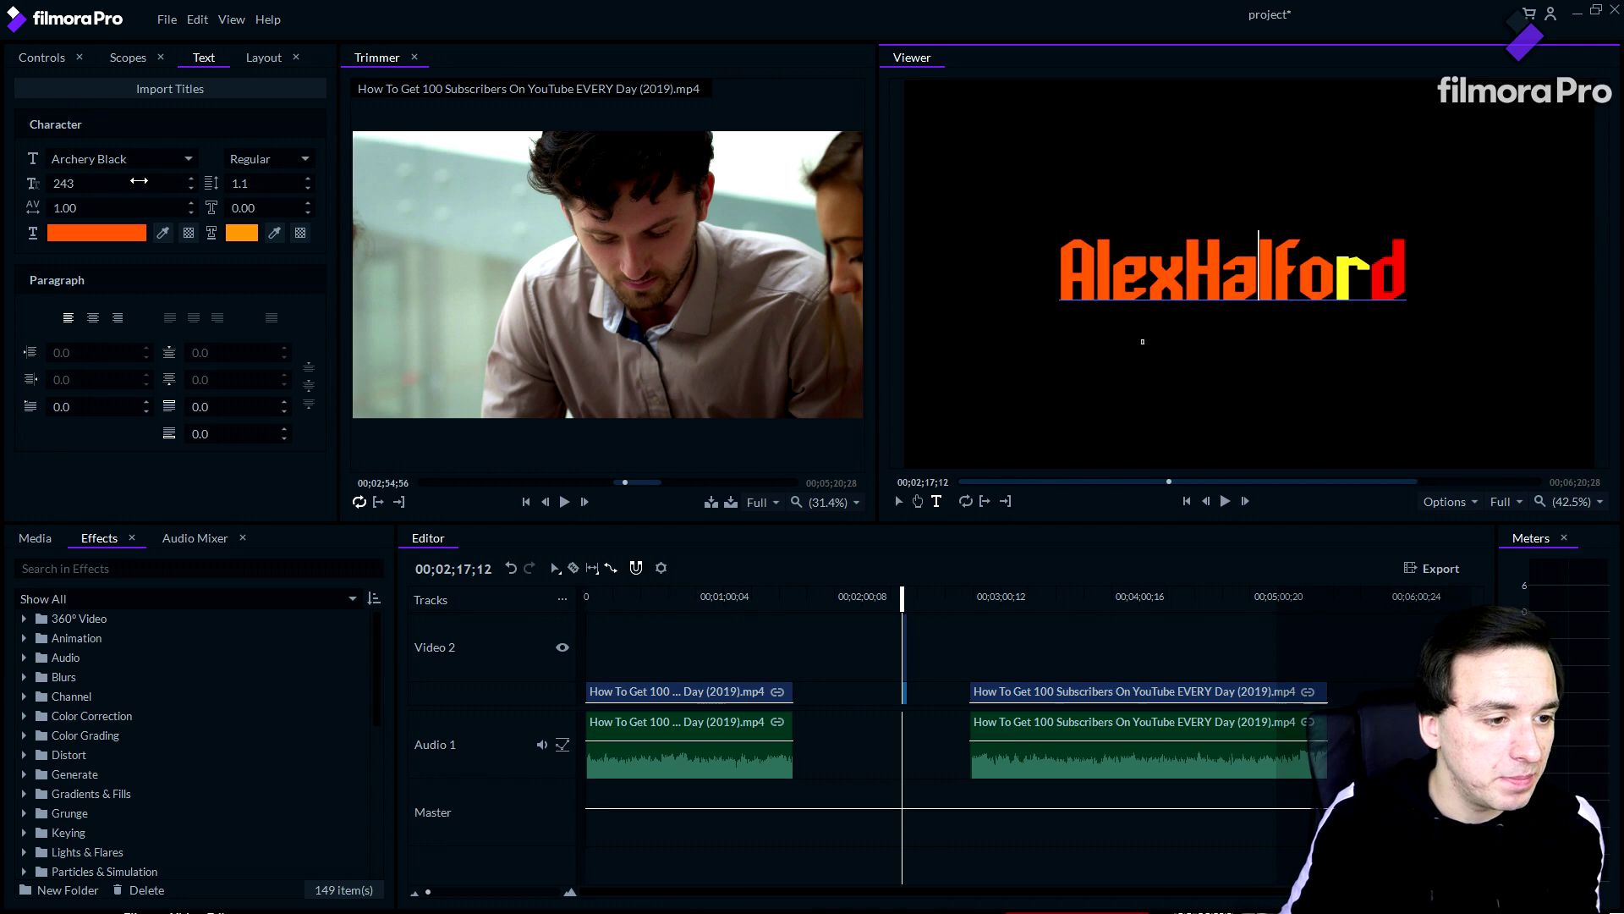
Try to raise the title's line spacing to 3.0 and adjust its stroke width and stroke colour with only the text cursor placed.
{"action": "left_click_drag", "start_coordinate": [212, 183], "coordinate": [203, 182]}
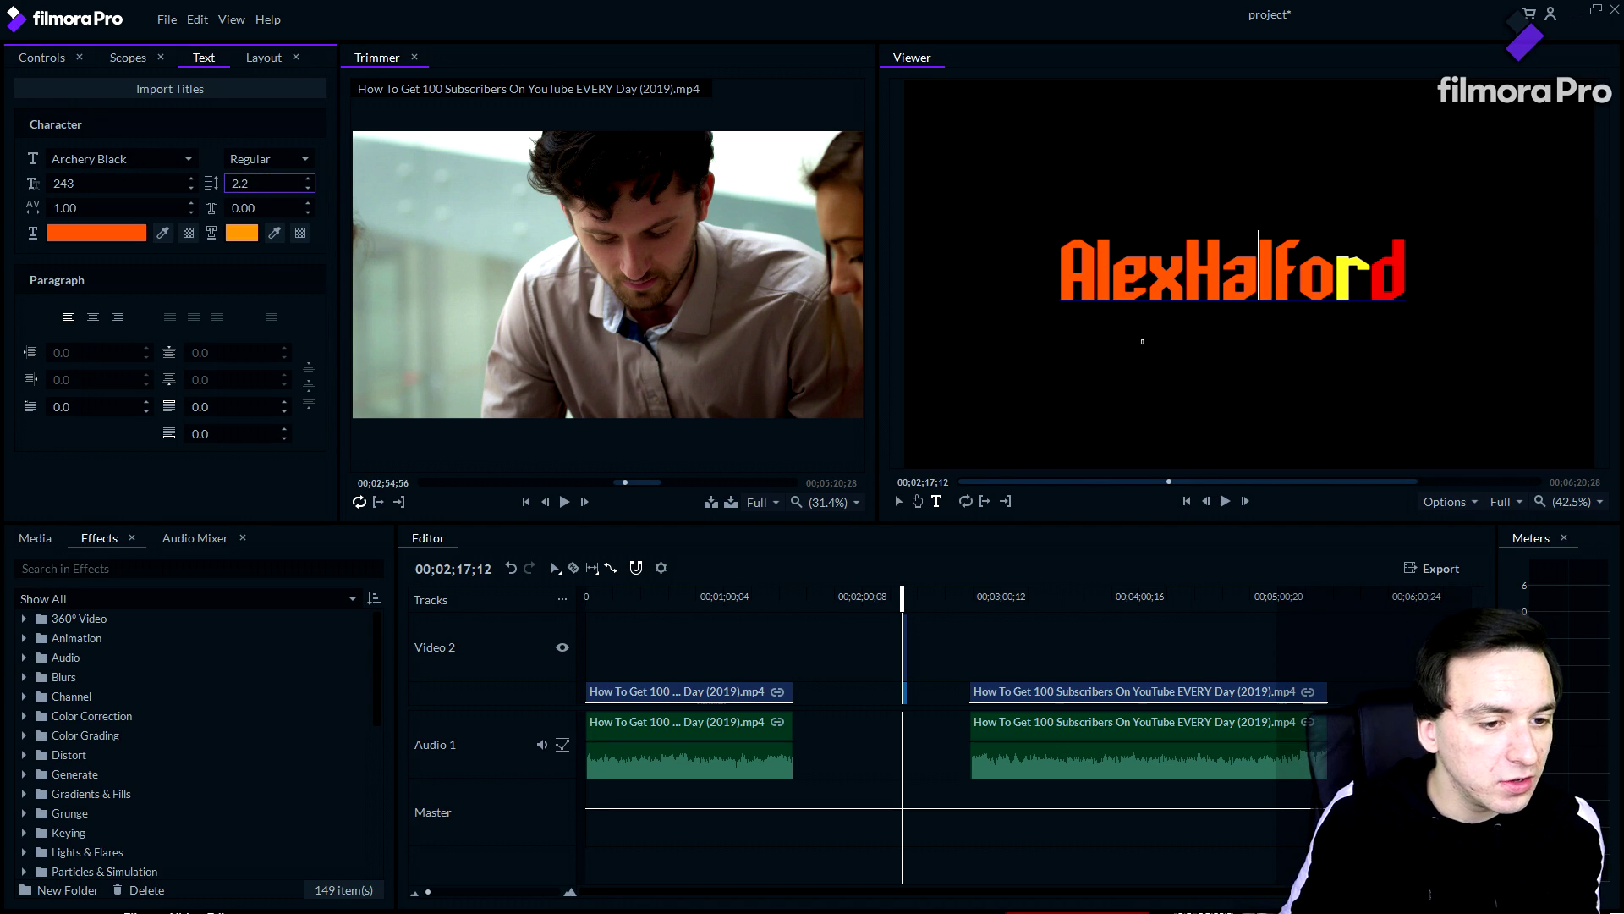
{"action": "left_click", "coordinate": [254, 208]}
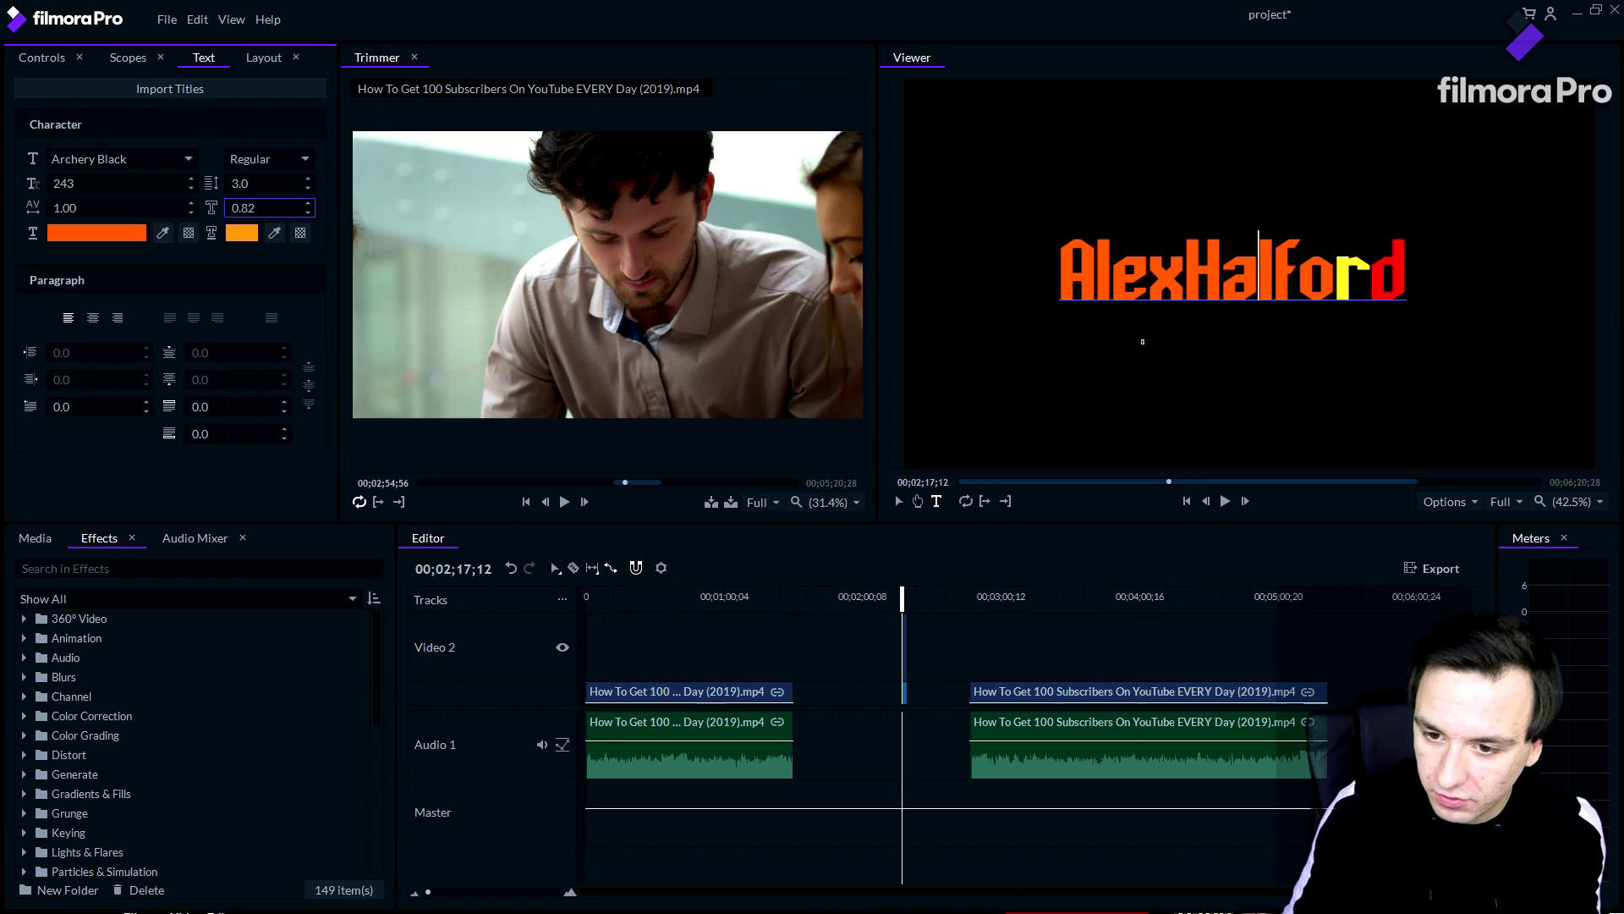
{"action": "left_click", "coordinate": [254, 244]}
{"action": "left_click", "coordinate": [870, 341]}
{"action": "left_click", "coordinate": [883, 304]}
{"action": "left_click", "coordinate": [1030, 662]}
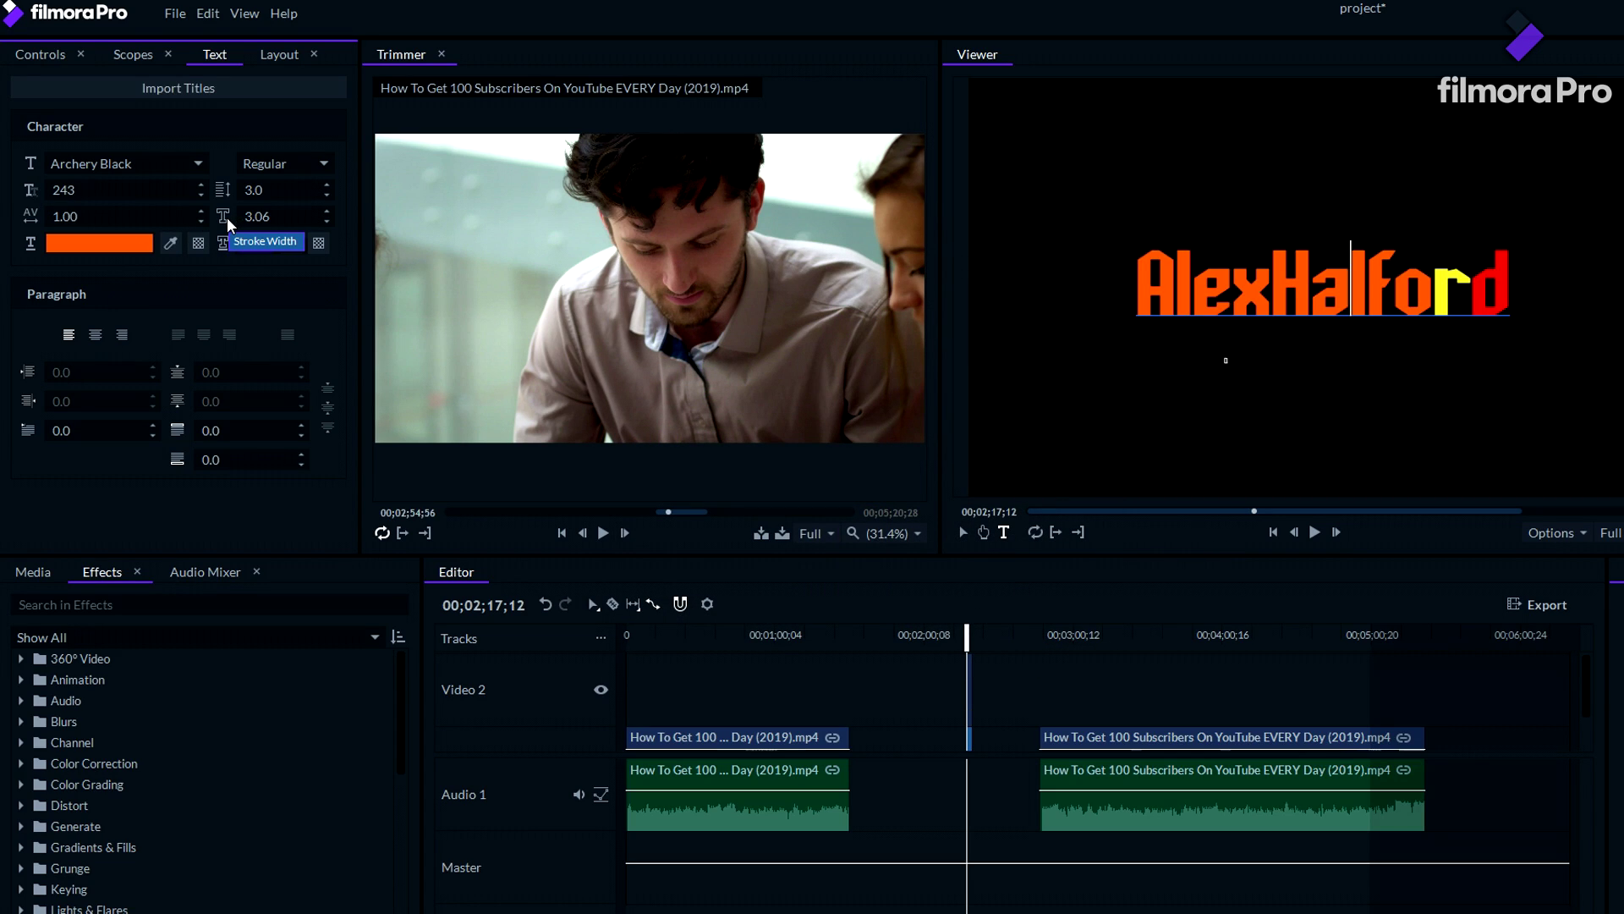
{"action": "left_click_drag", "start_coordinate": [307, 218], "coordinate": [321, 217]}
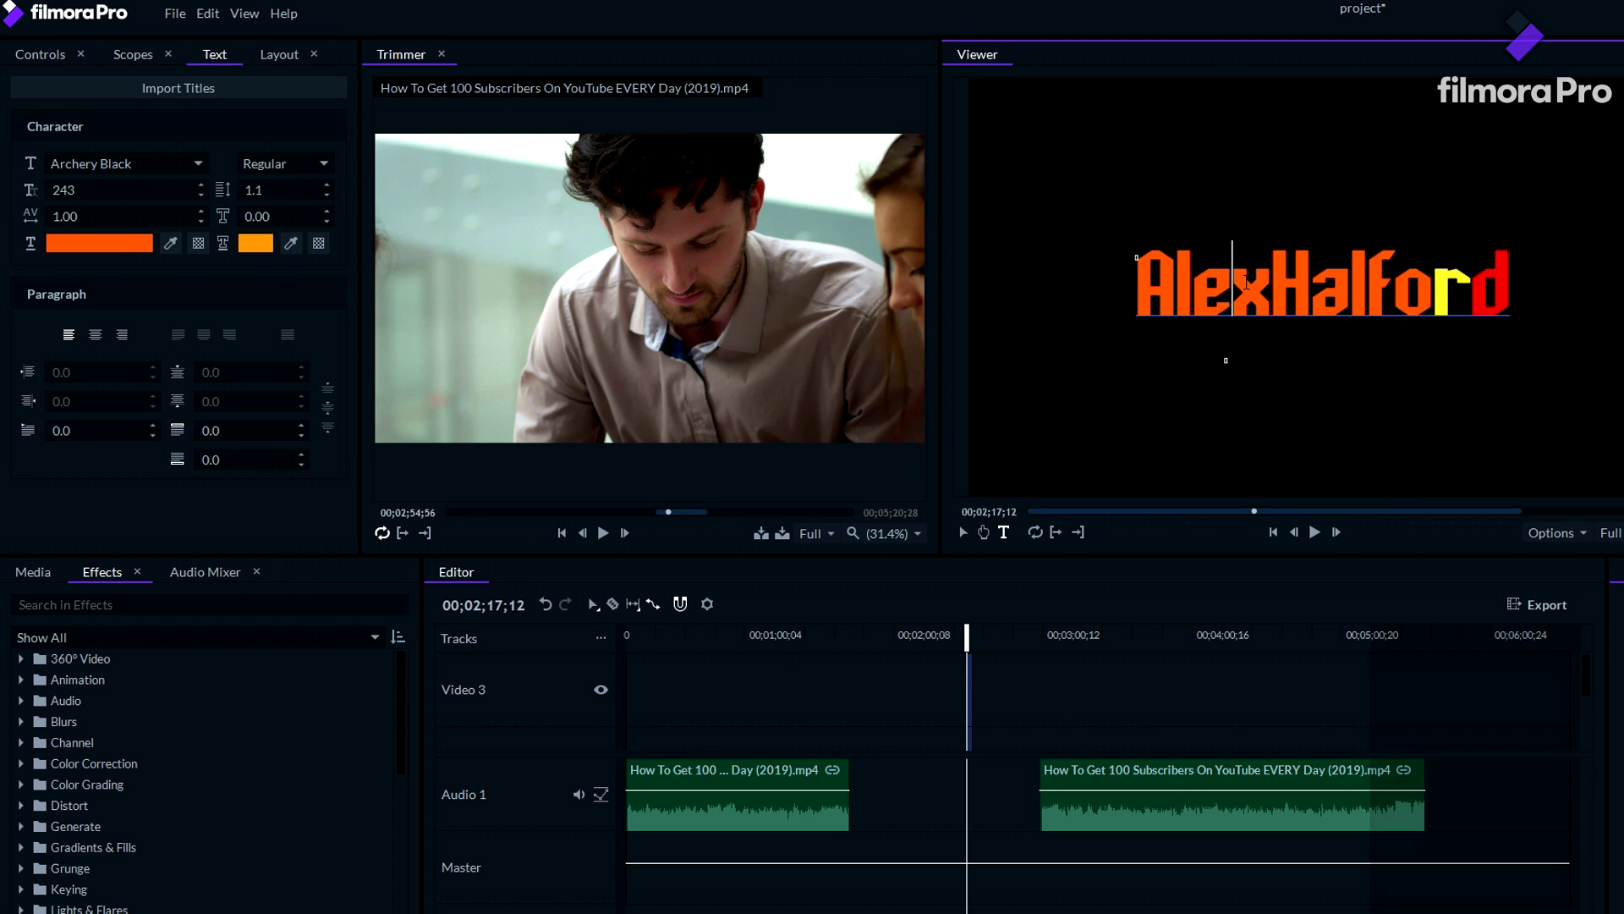
Select all of the title's text and set its line spacing to 3.0 and stroke width to 4.07.
{"action": "key", "text": "ctrl+a"}
{"action": "mouse_move", "coordinate": [286, 193]}
{"action": "left_mouse_down"}
{"action": "mouse_move", "coordinate": [307, 192]}
{"action": "mouse_move", "coordinate": [279, 218]}
{"action": "mouse_move", "coordinate": [330, 218]}
{"action": "left_mouse_up"}
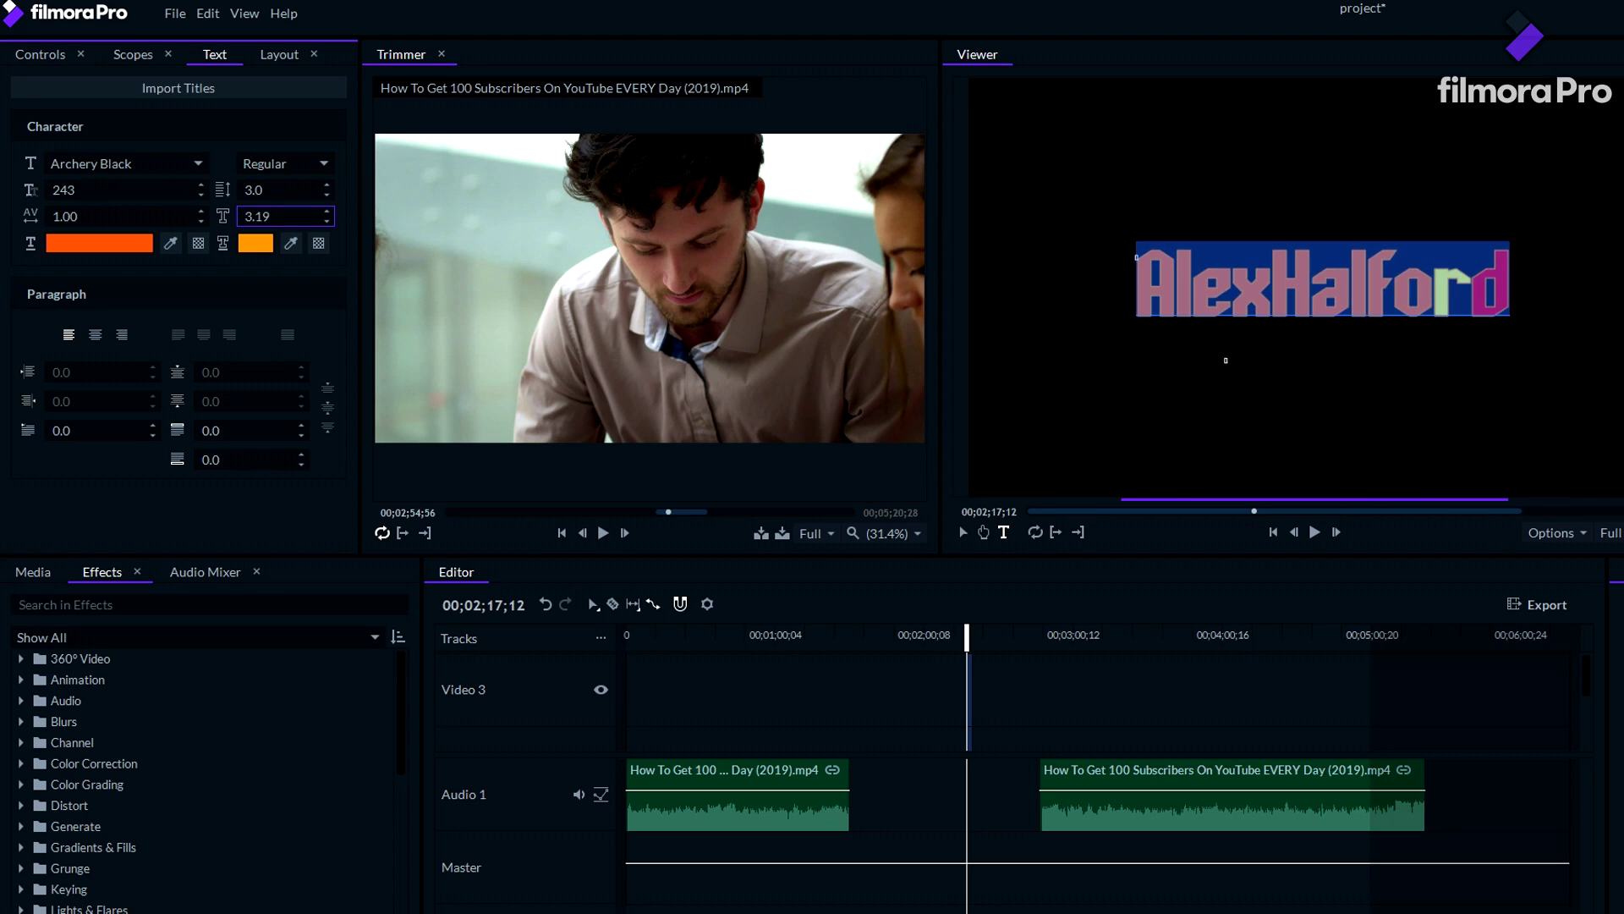
{"action": "left_click", "coordinate": [1227, 406]}
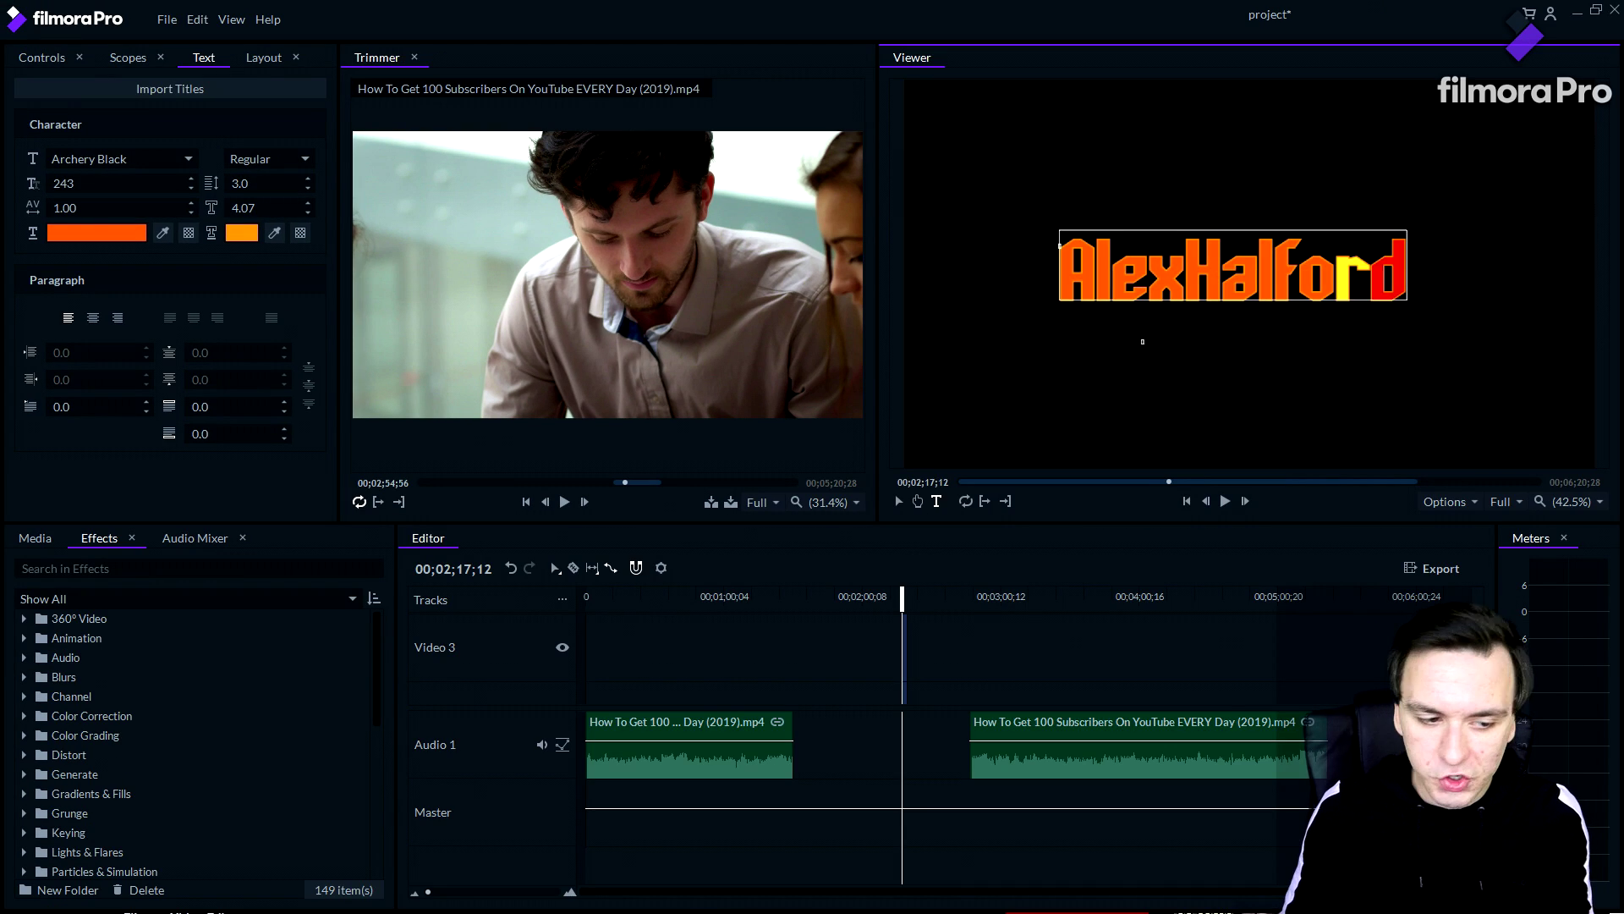
Look at the Audio Mixer levels and return to the project media list.
{"action": "left_click", "coordinate": [199, 581]}
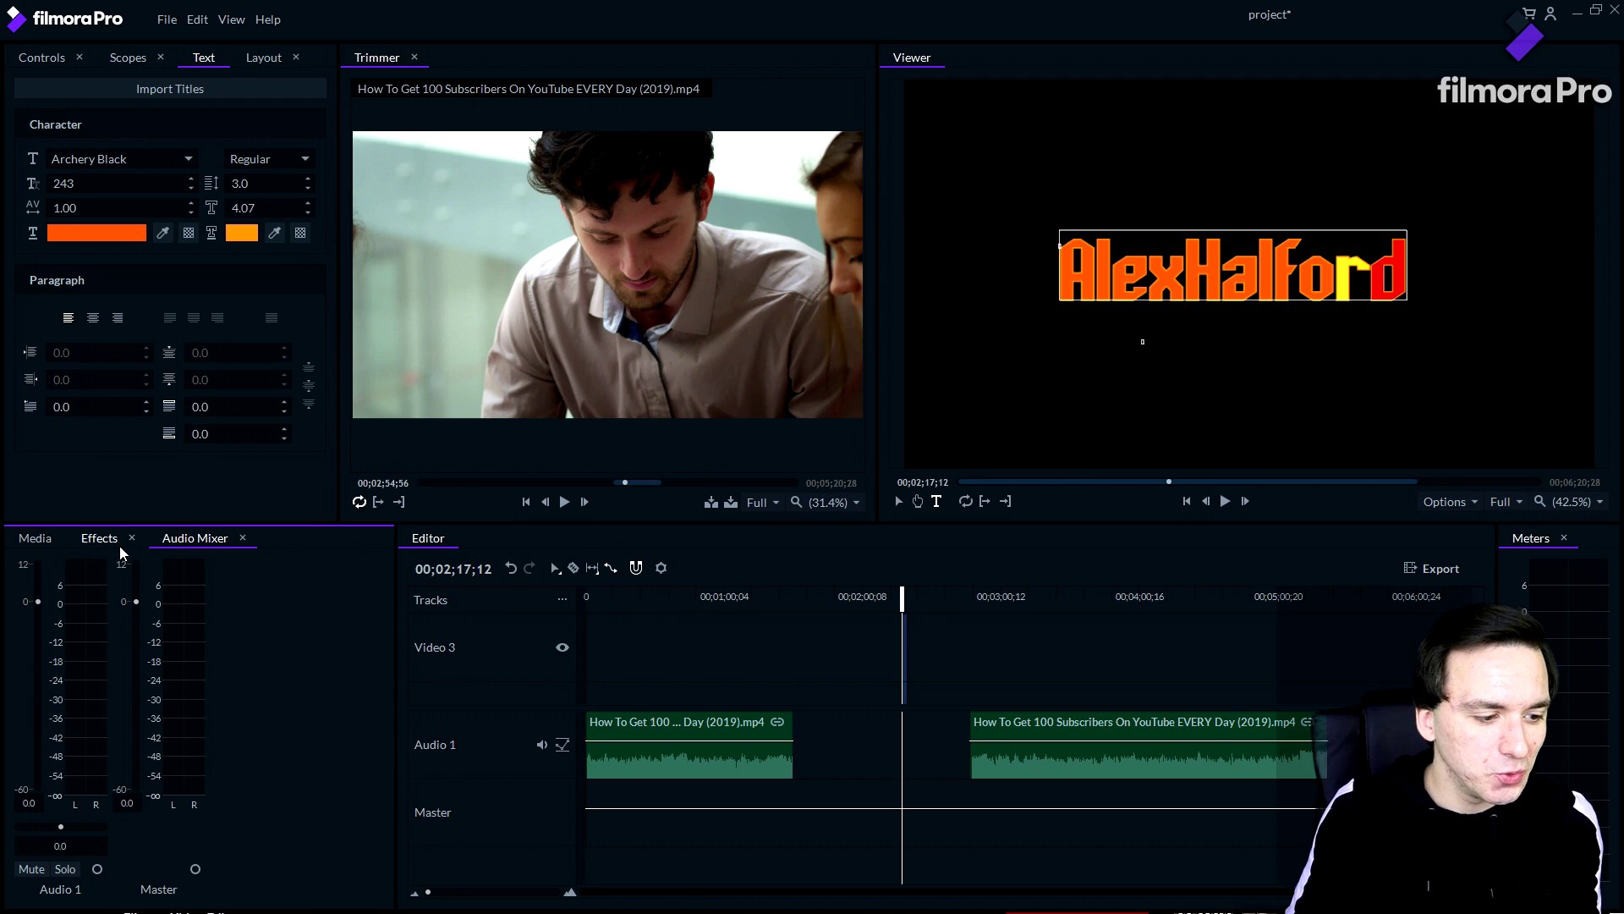
{"action": "left_click", "coordinate": [22, 539]}
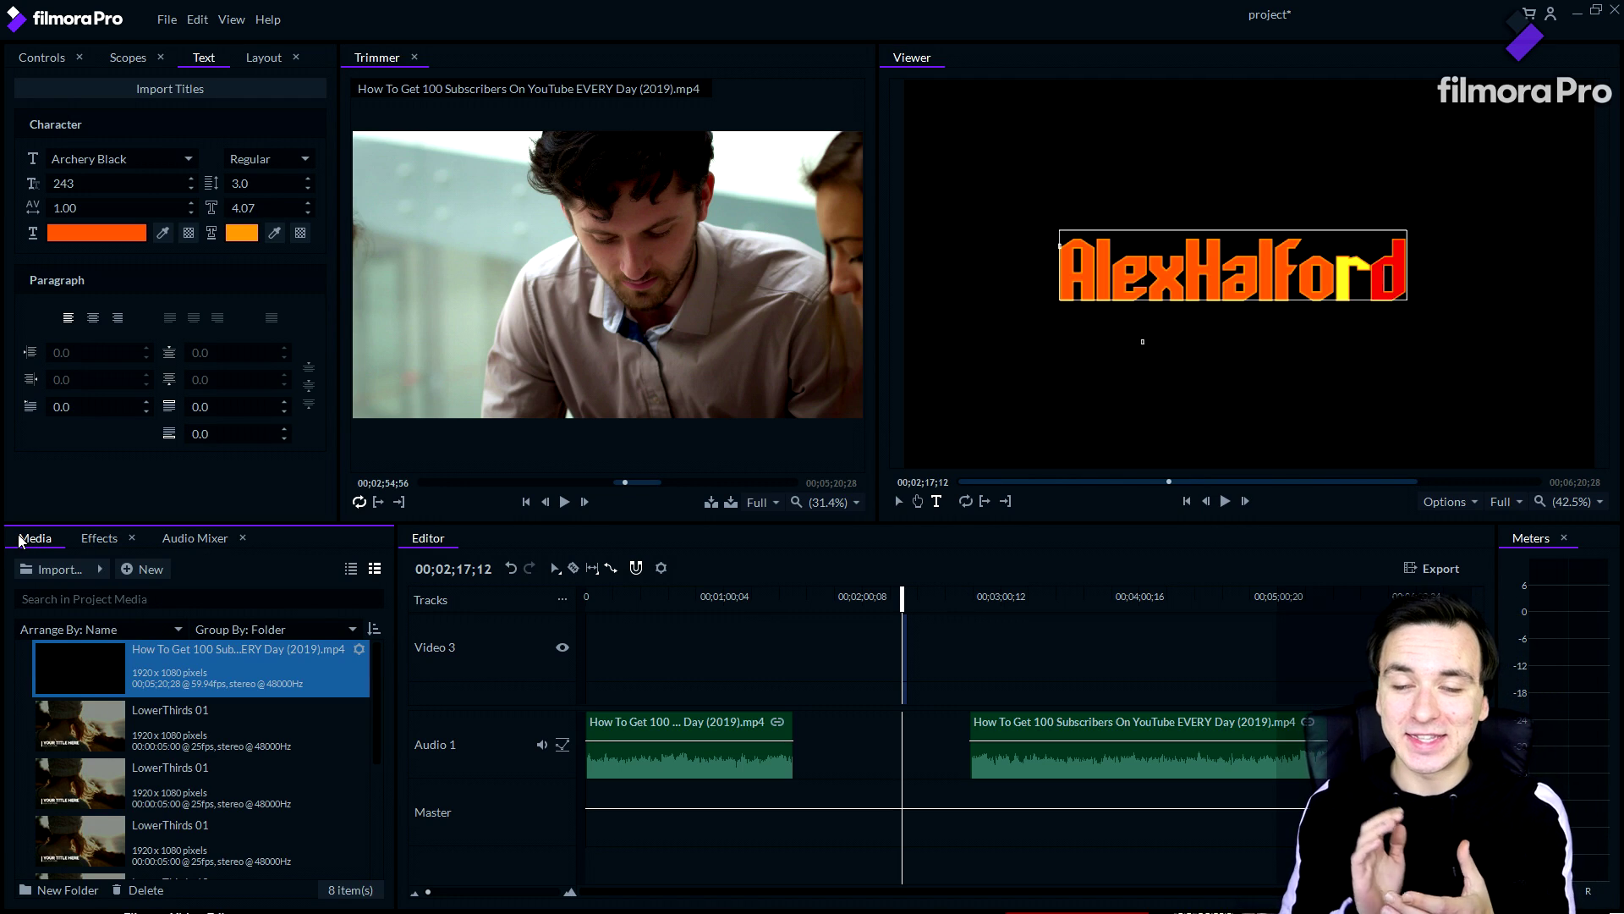